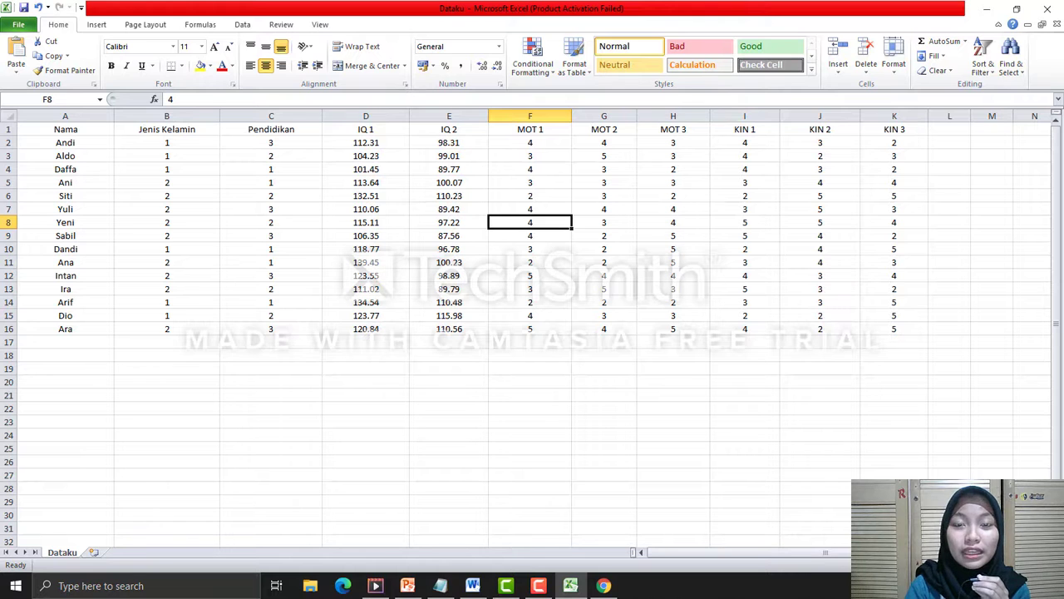
Save the workbook in the Downloads folder as a CSV (Comma delimited) file named dataaku, keeping the CSV format
left_click(19, 25)
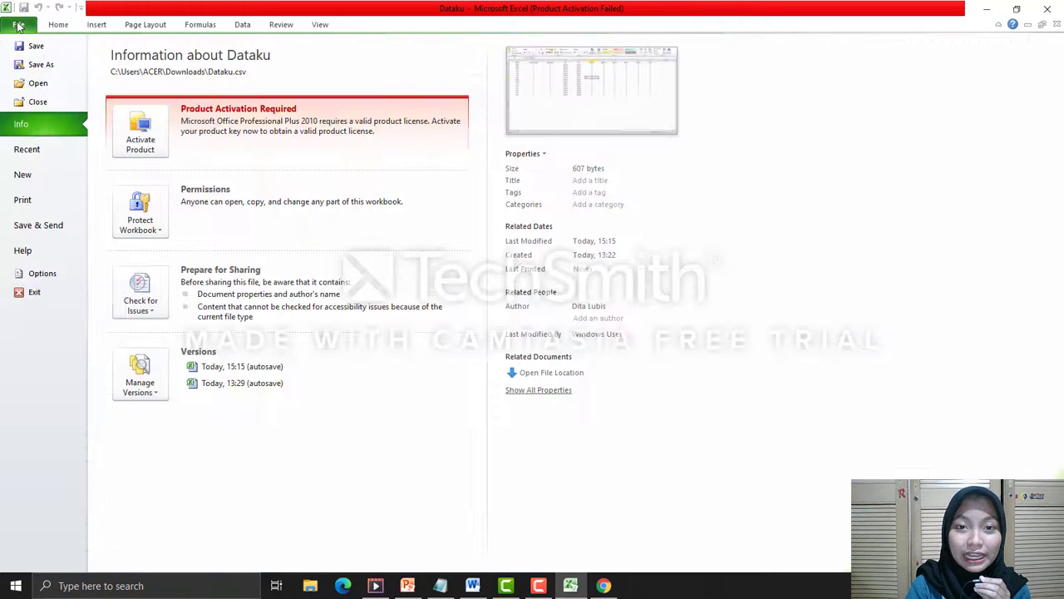
left_click(35, 64)
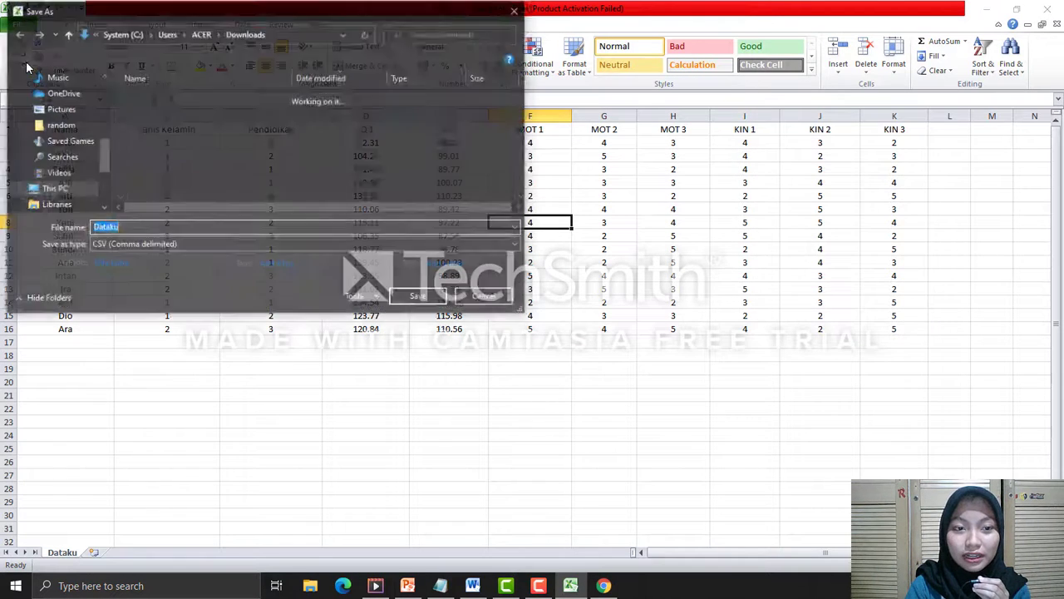
left_click(131, 229)
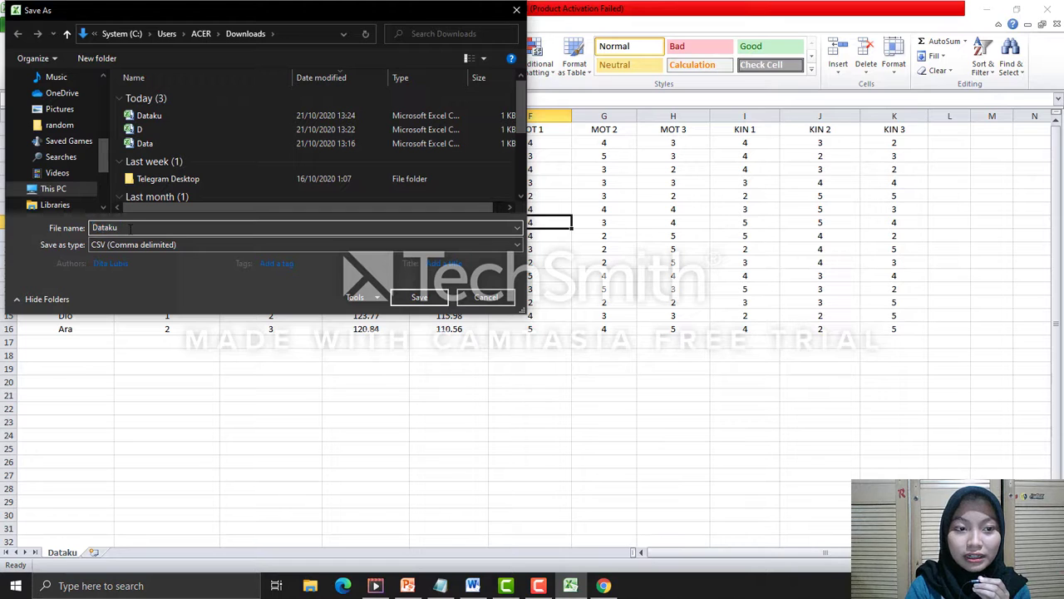
left_click(519, 247)
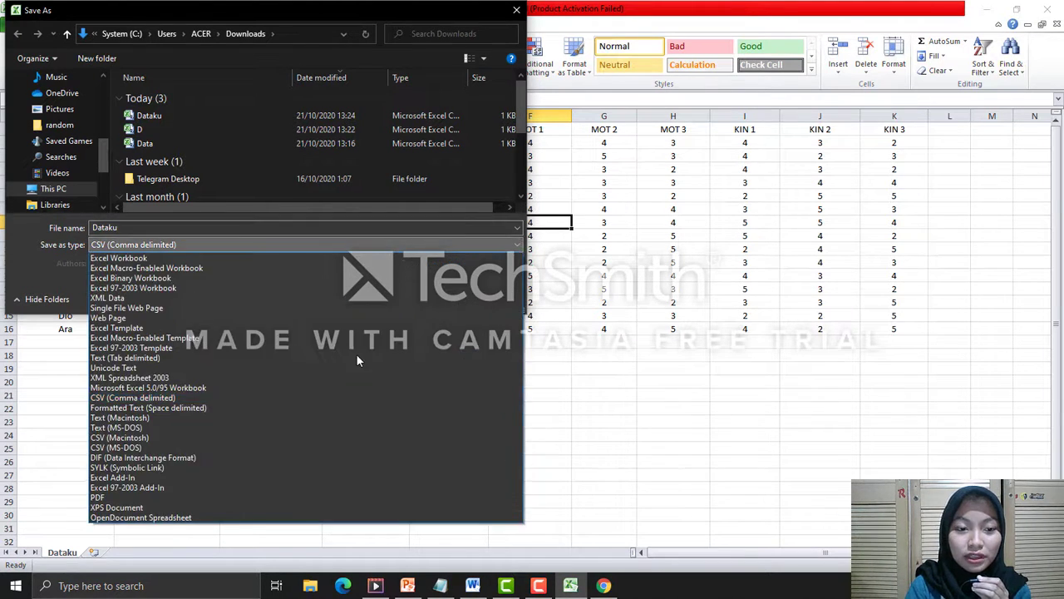
left_click(340, 395)
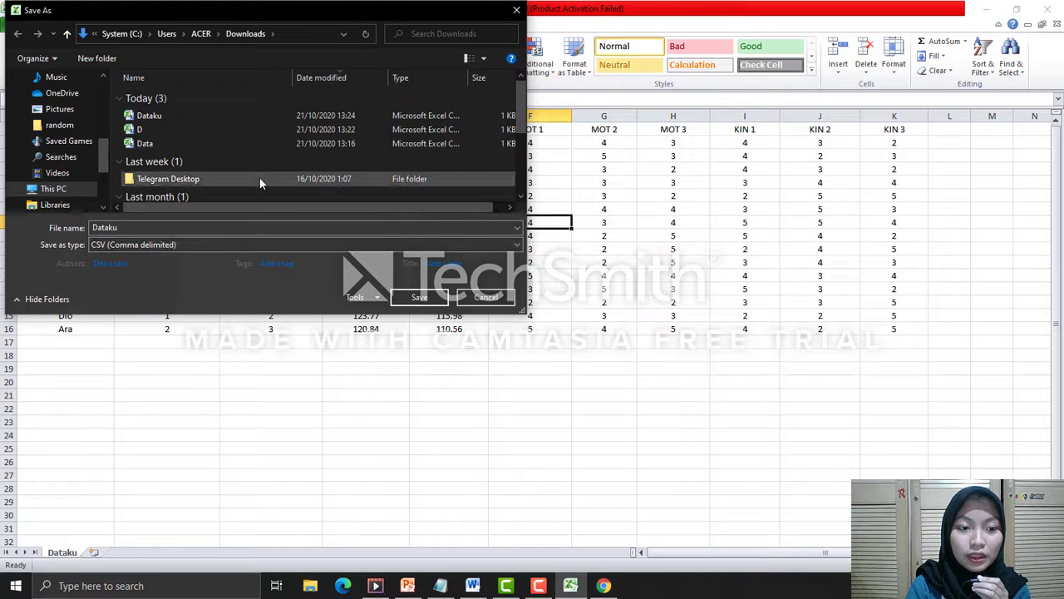
double_click(254, 227)
key("BackSpace")
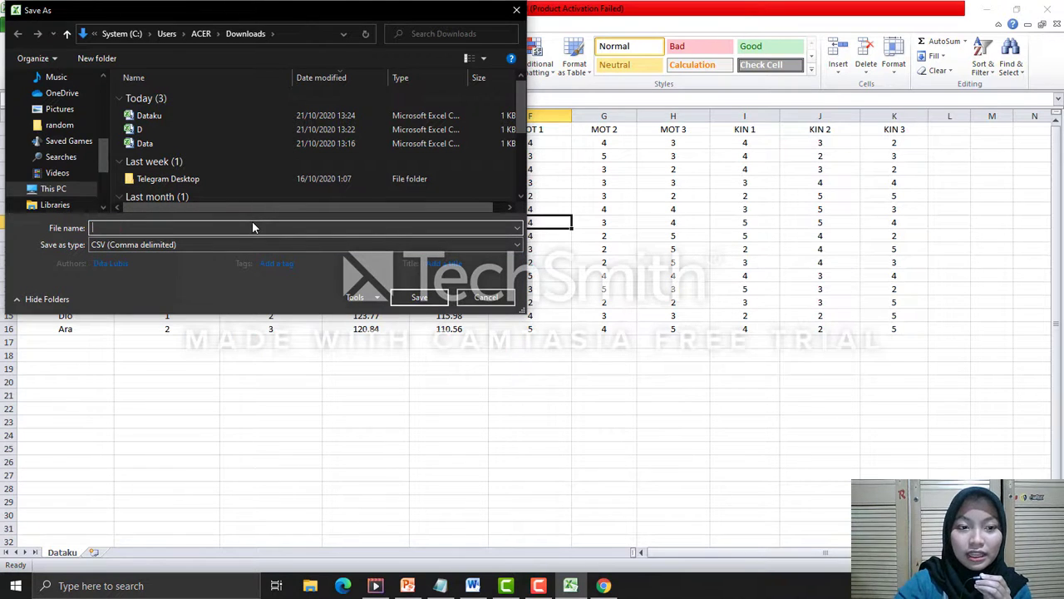
type("da")
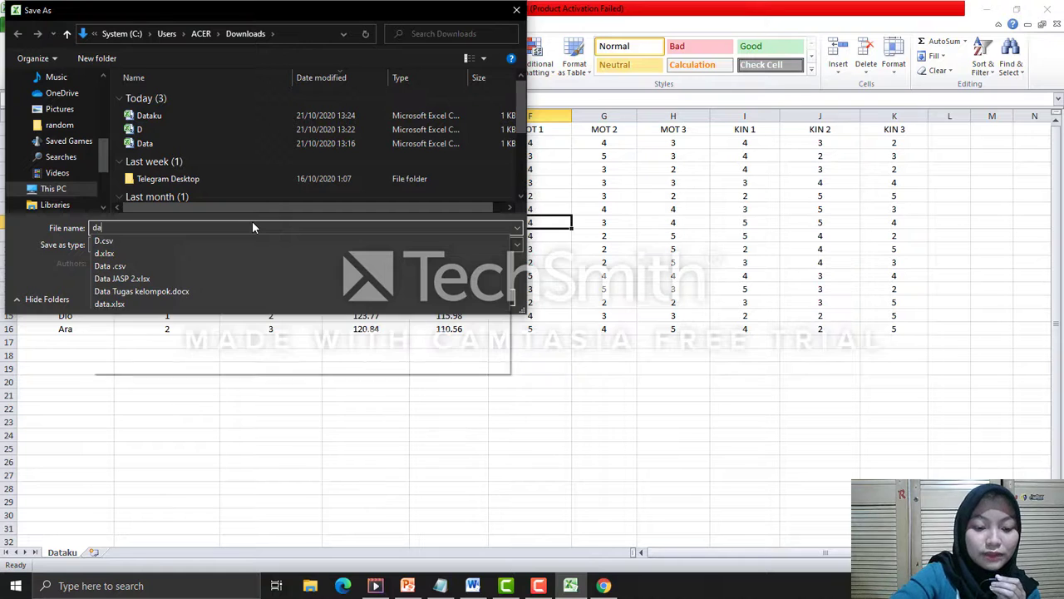
type("taaku")
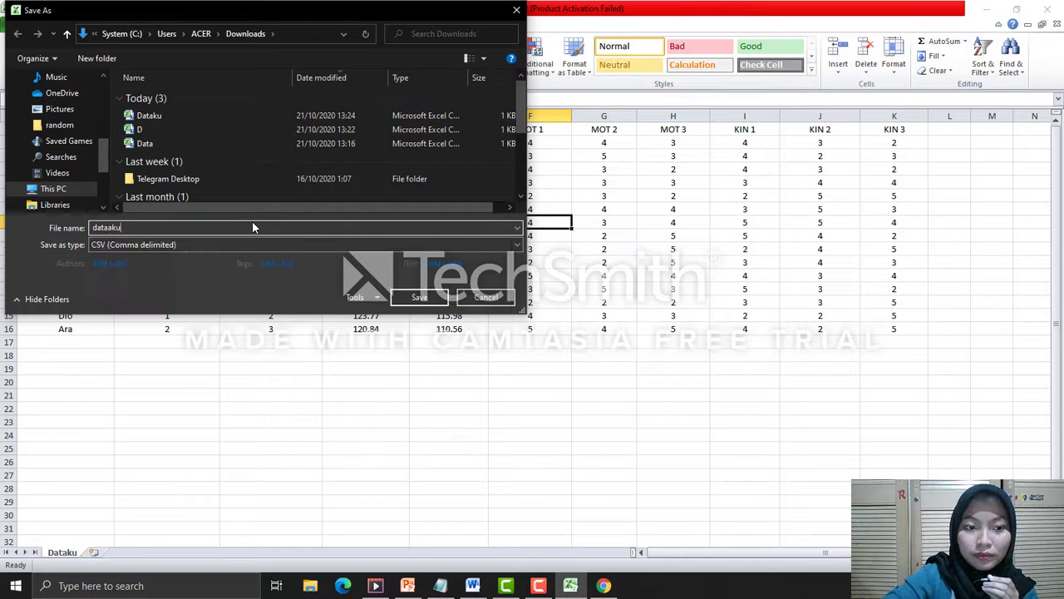
left_click(418, 297)
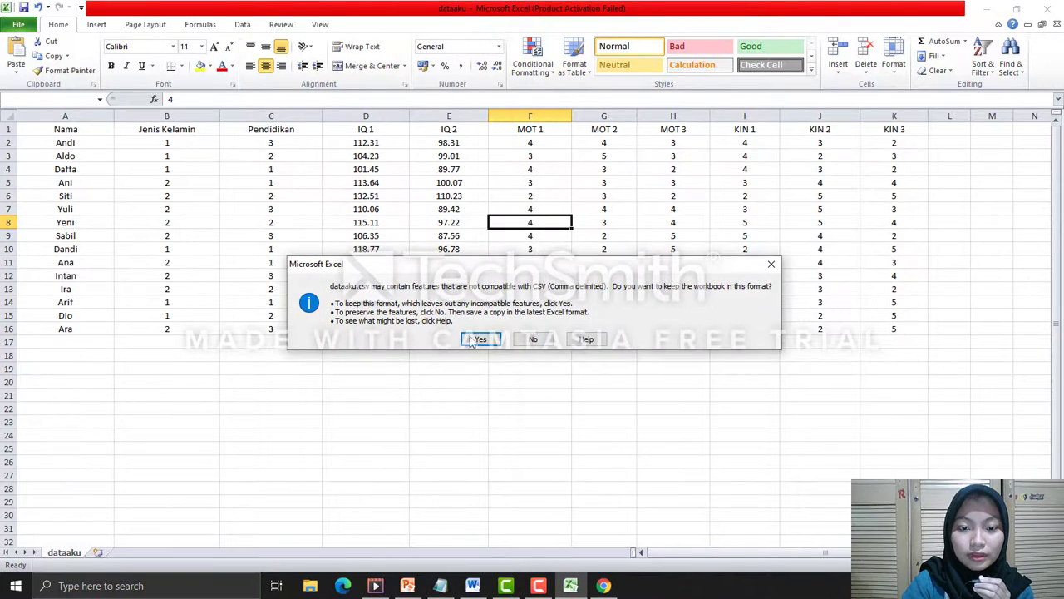
left_click(476, 341)
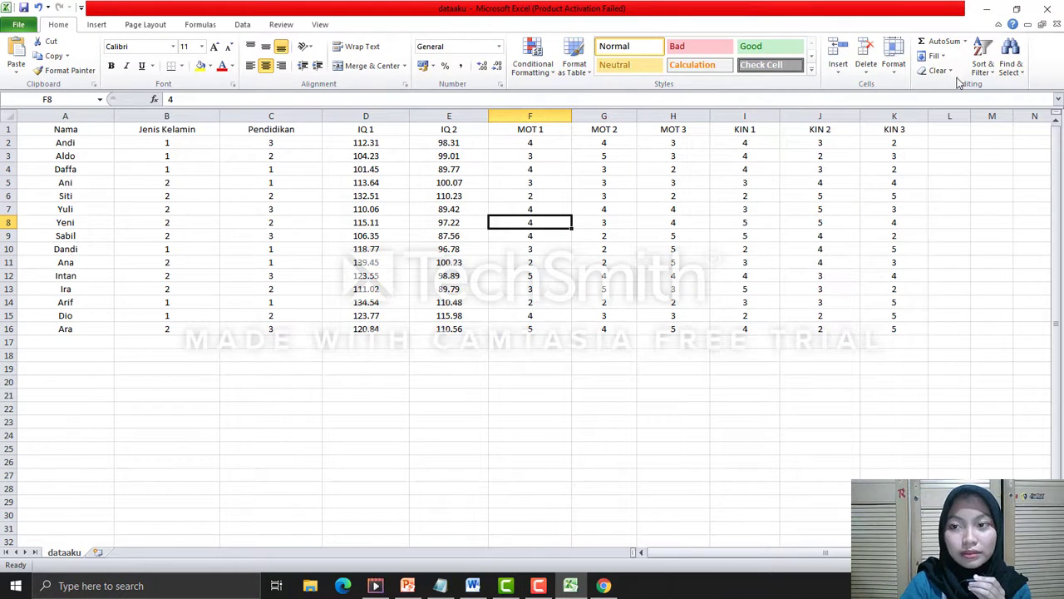
Minimize the spreadsheet, launch JASP from the desktop and maximize its window
left_click(988, 10)
left_click(988, 10)
left_click(998, 19)
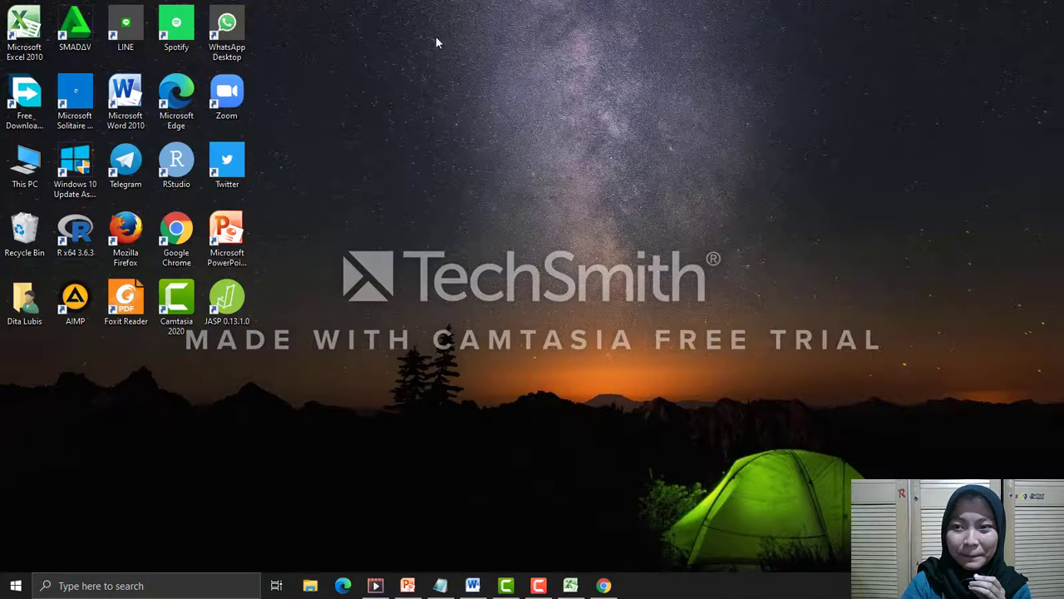
left_click(229, 301)
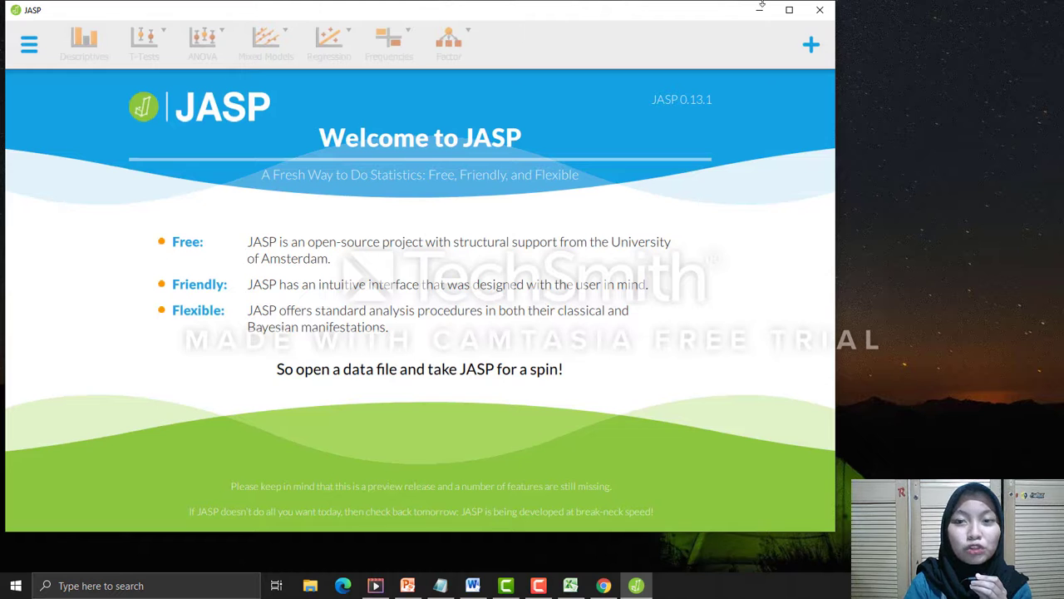
left_click(789, 12)
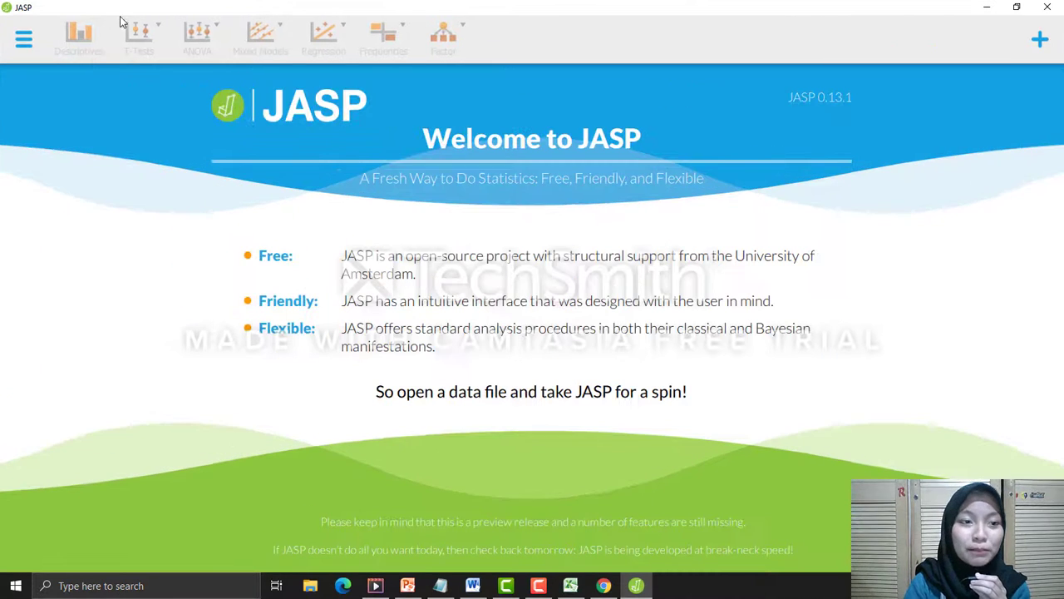
Open the dataaku CSV file from the Downloads folder on the computer
left_click(25, 46)
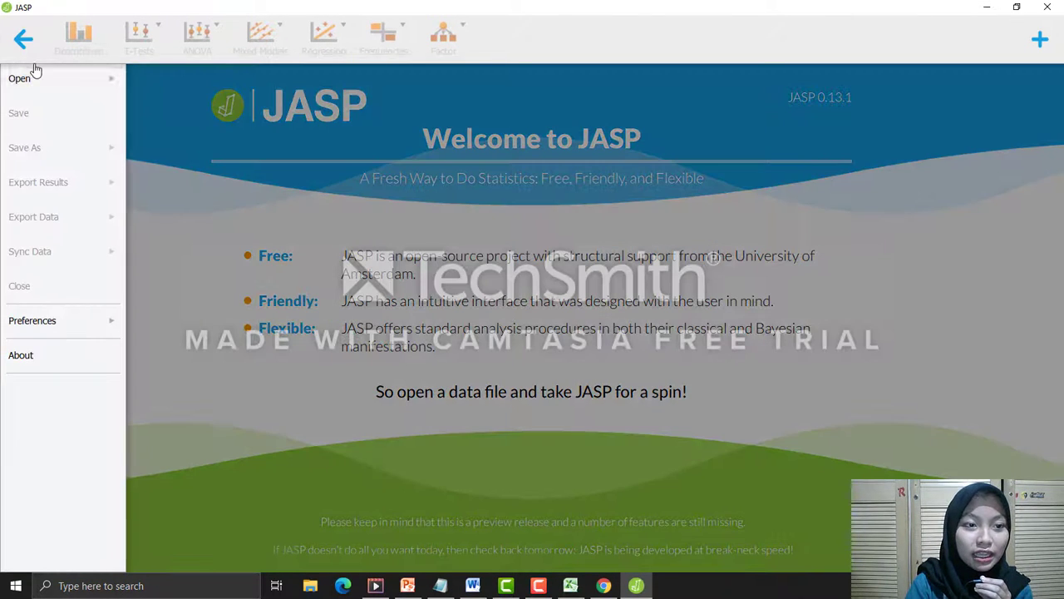
left_click(35, 79)
left_click(212, 123)
left_click(277, 109)
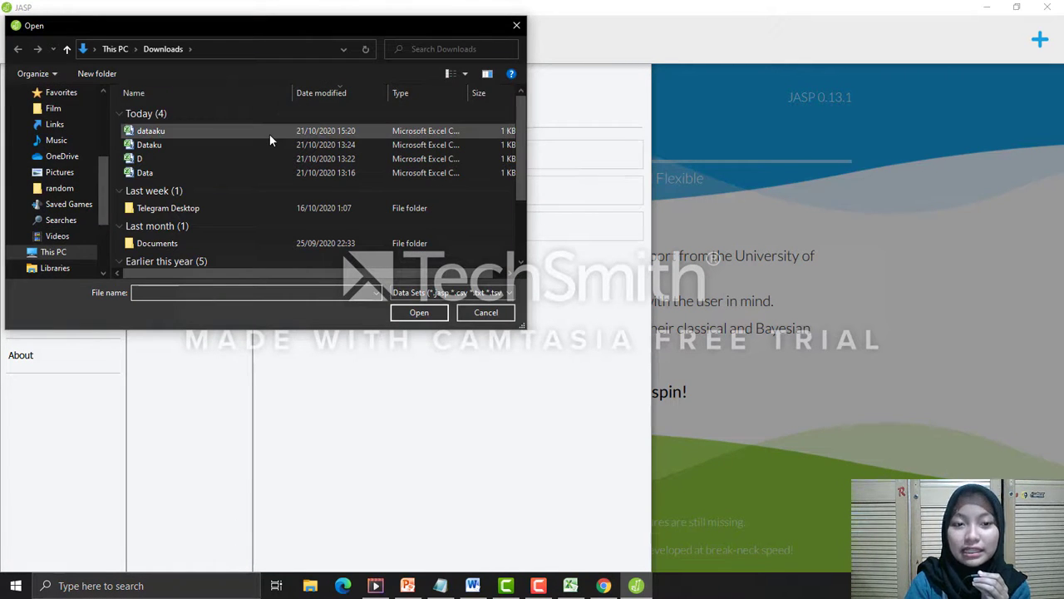
left_click(270, 134)
left_click(399, 314)
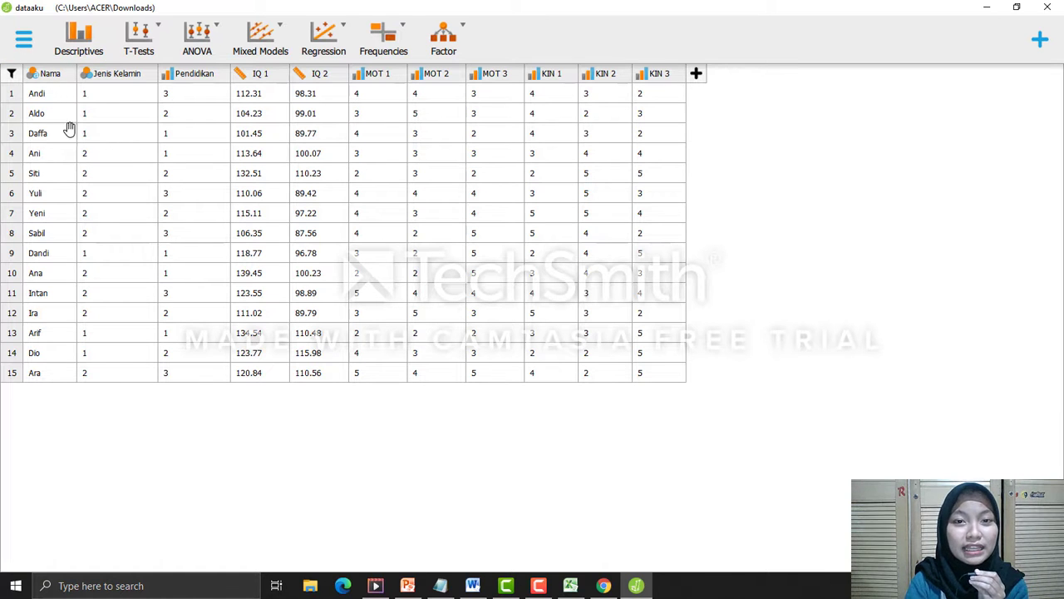
Check the measurement types of the Nama and Jenis Kelamin columns and view the Jenis Kelamin and Pendidikan value labels
left_click(33, 75)
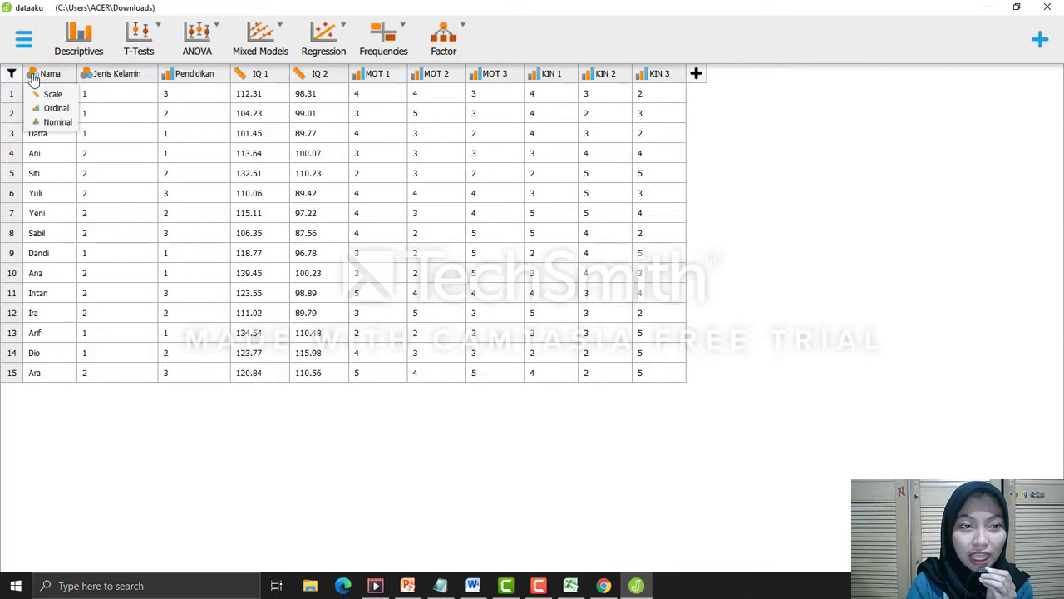
left_click(54, 124)
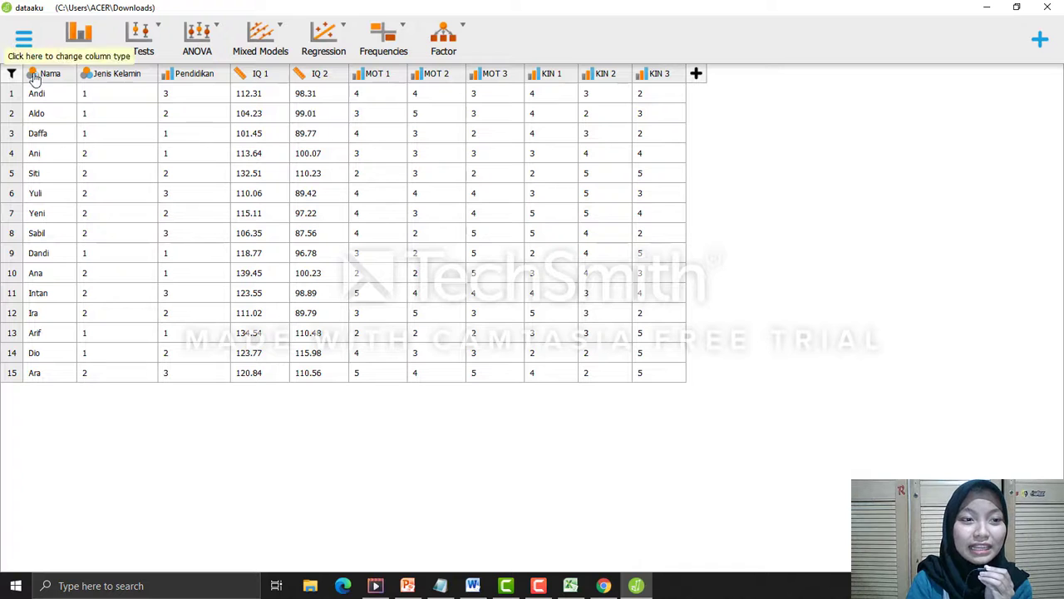
left_click(106, 75)
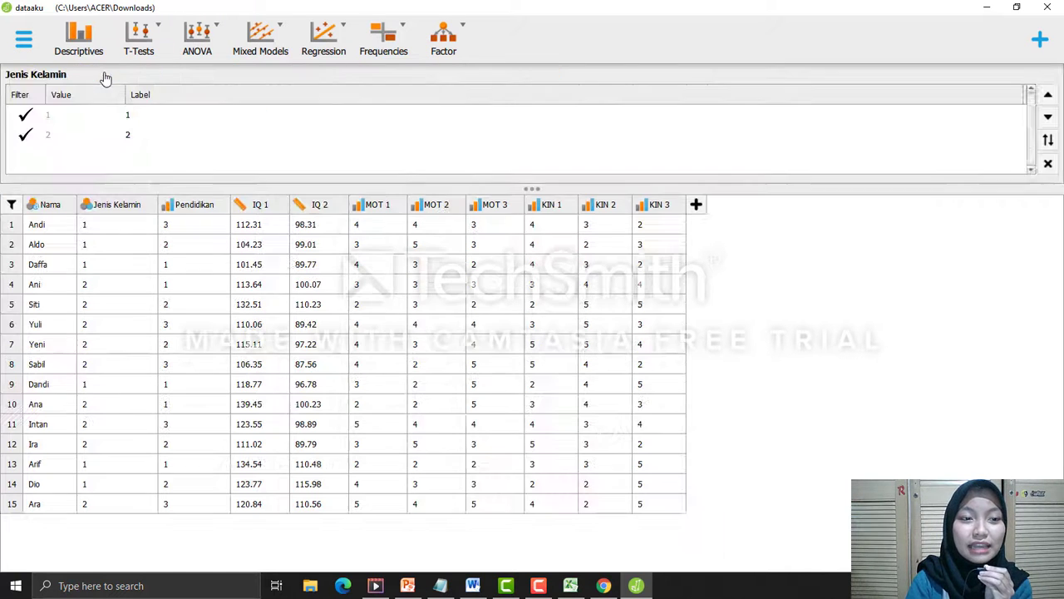
left_click(129, 213)
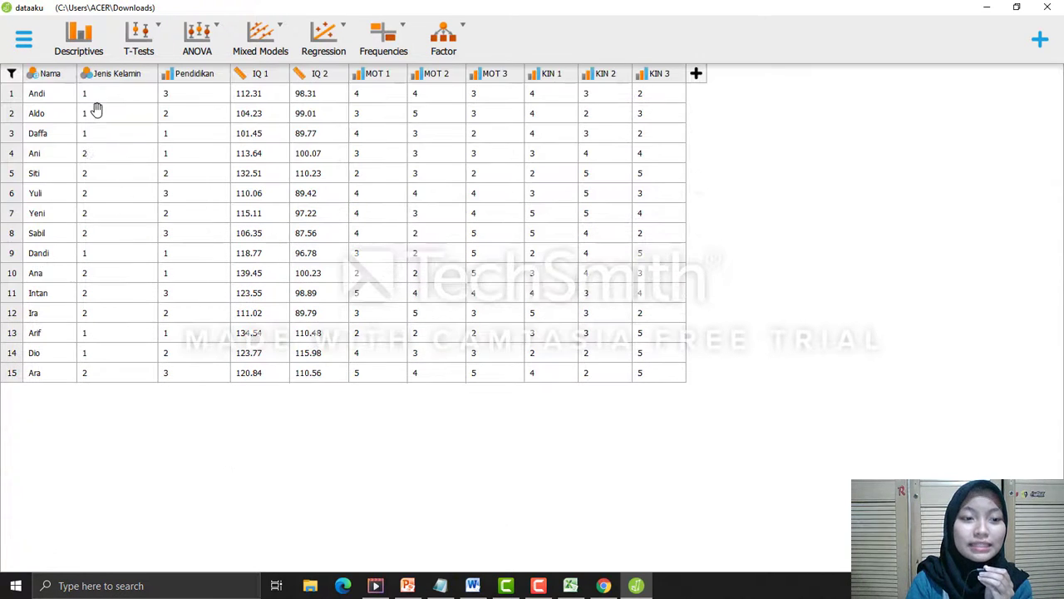
left_click(87, 77)
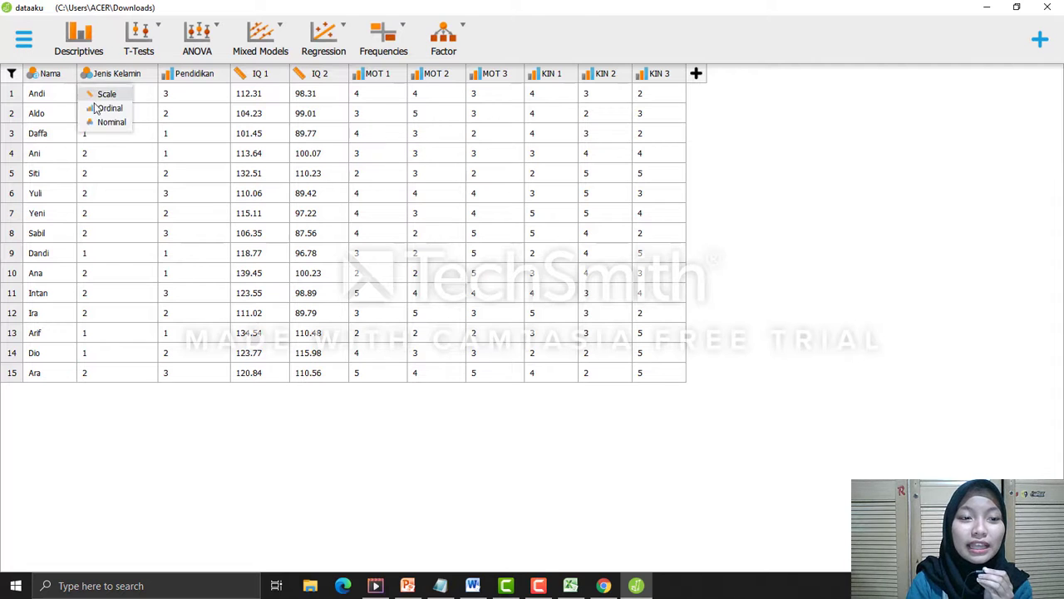
left_click(181, 77)
left_click(179, 78)
left_click(190, 210)
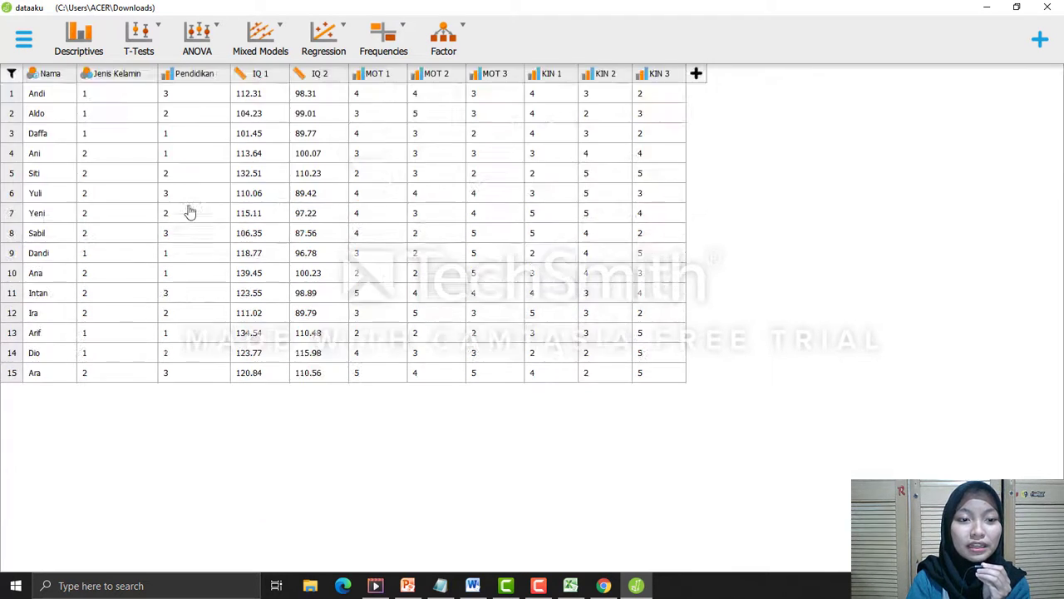
Review the measurement type choices for the Pendidikan, IQ 1, IQ 2, MOT 1, MOT 3 and KIN 3 columns
left_click(169, 76)
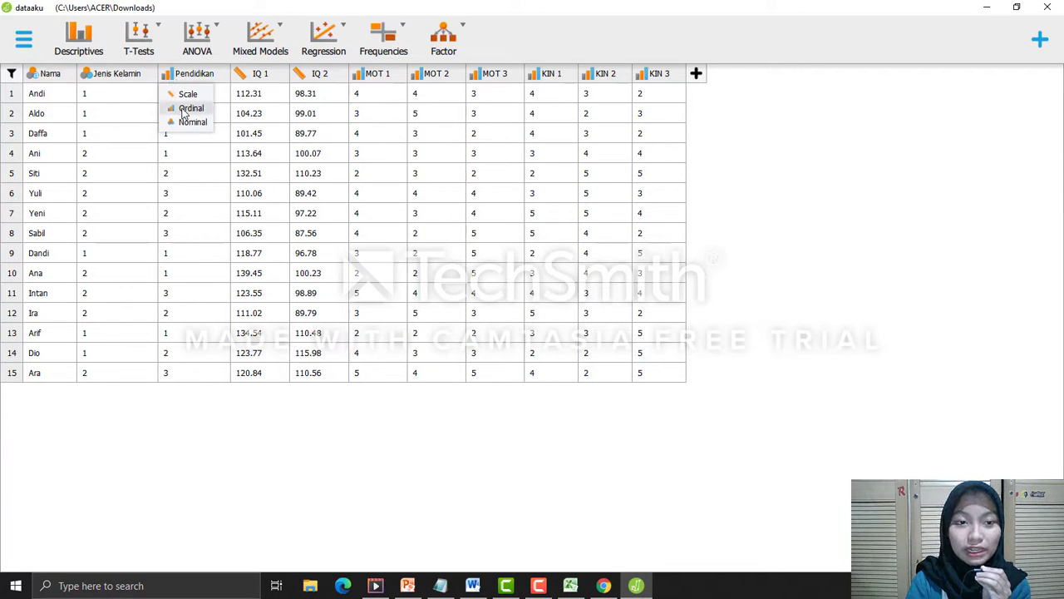
left_click(239, 75)
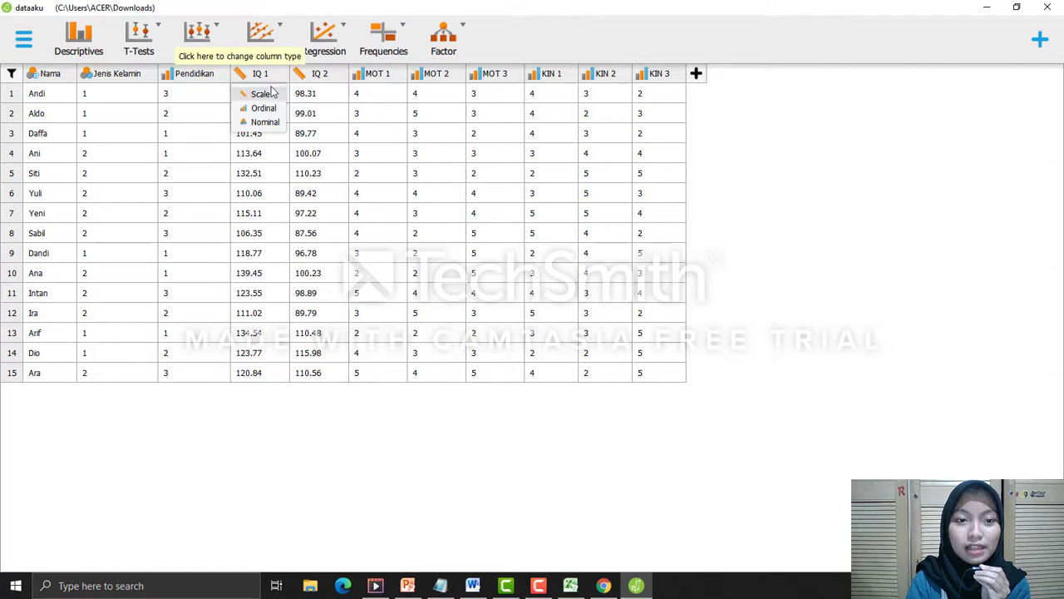
left_click(299, 75)
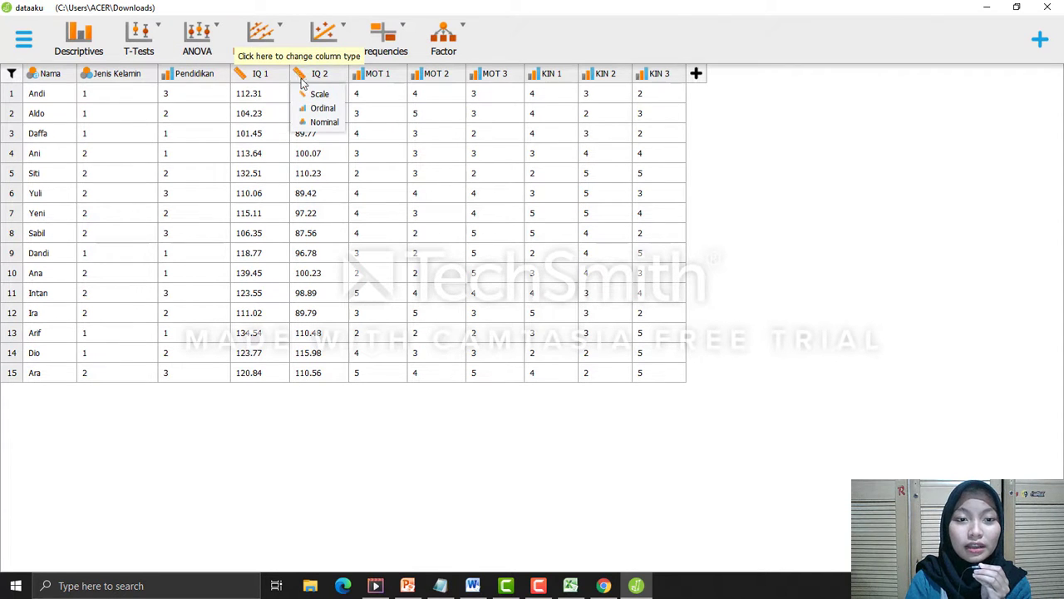
left_click(359, 76)
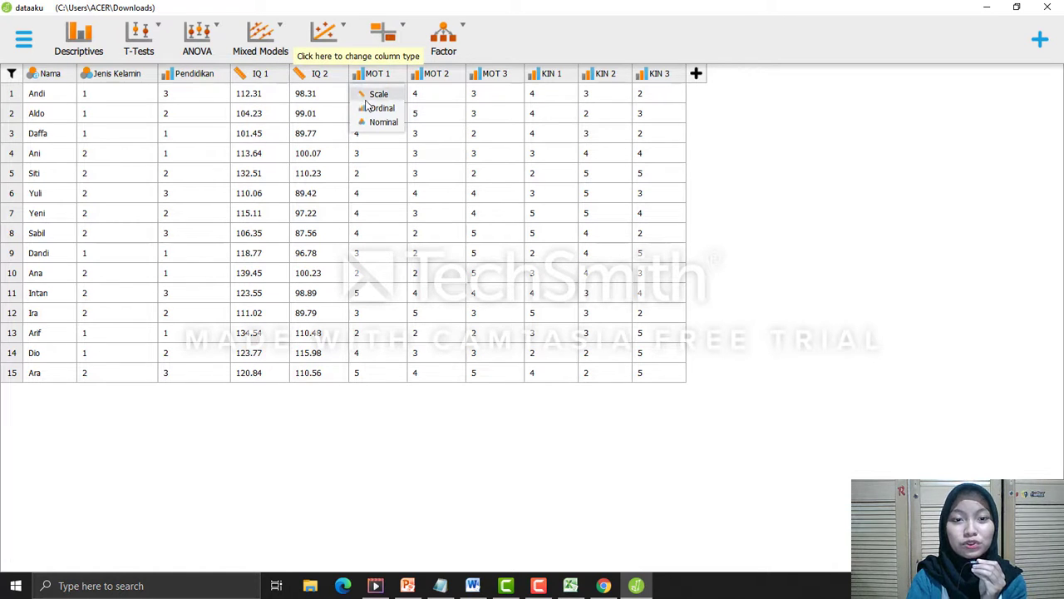
left_click(475, 75)
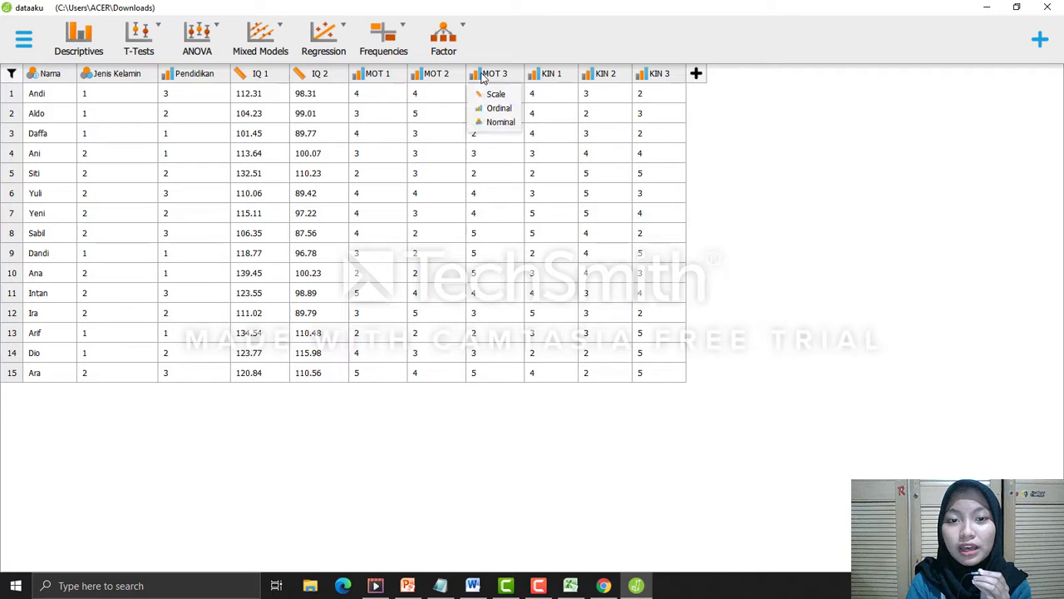
left_click(645, 77)
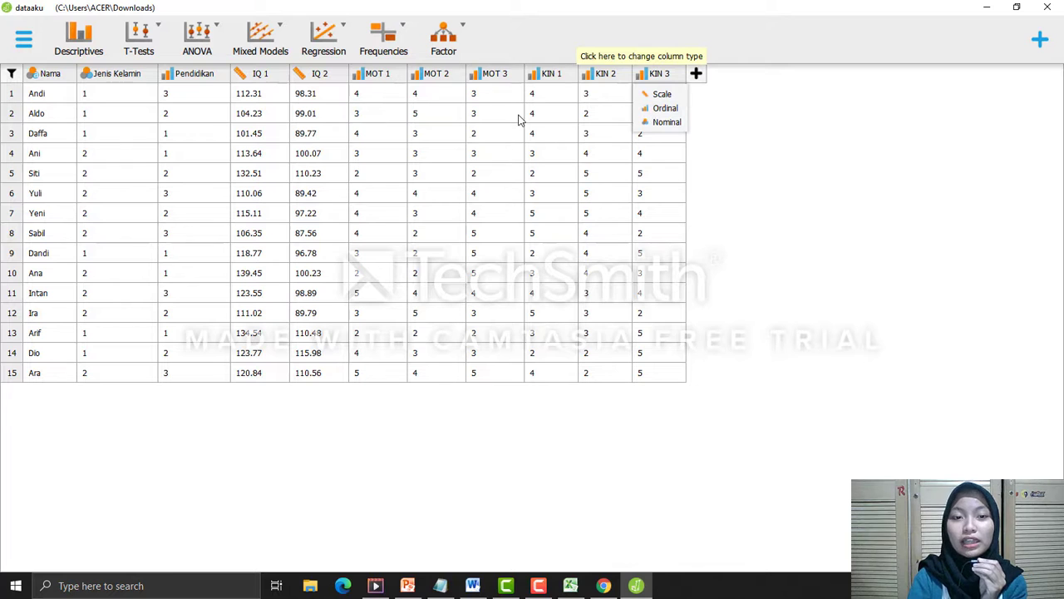
left_click(412, 124)
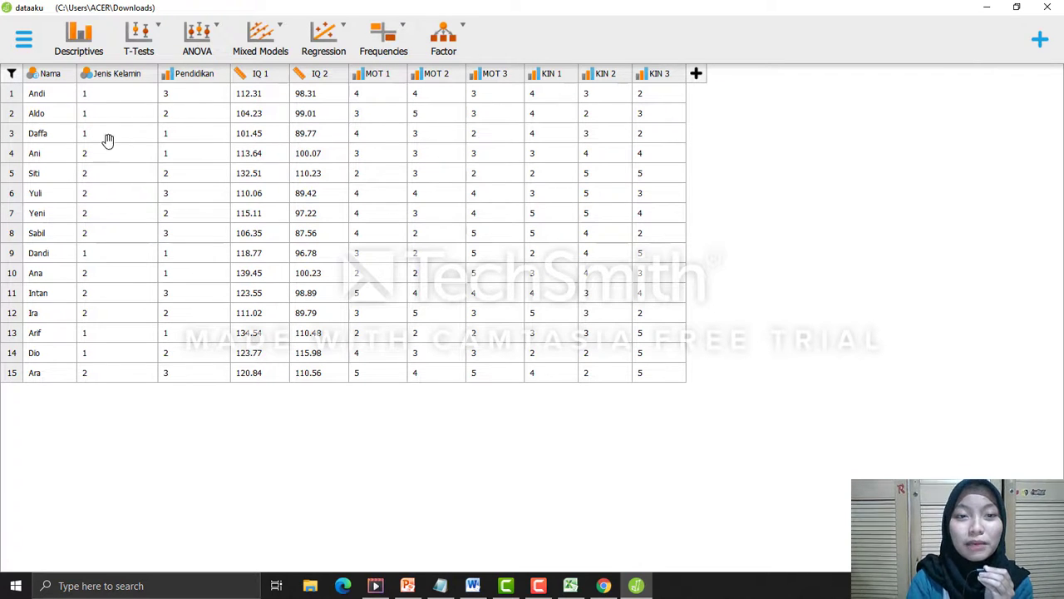
Label value 1 of the Jenis Kelamin column as Laki-laki
left_click(116, 74)
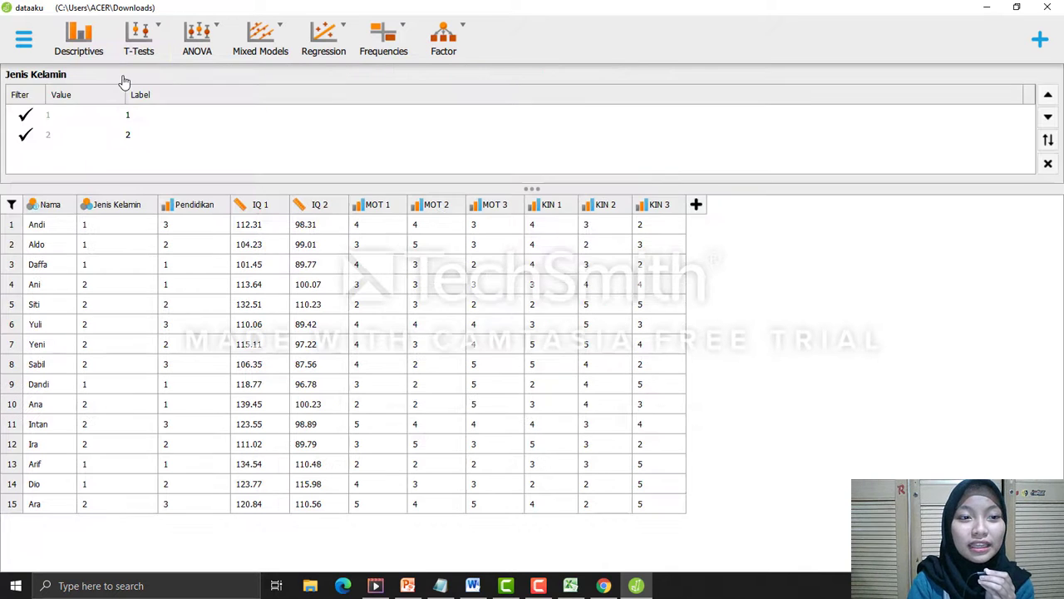
left_click(129, 113)
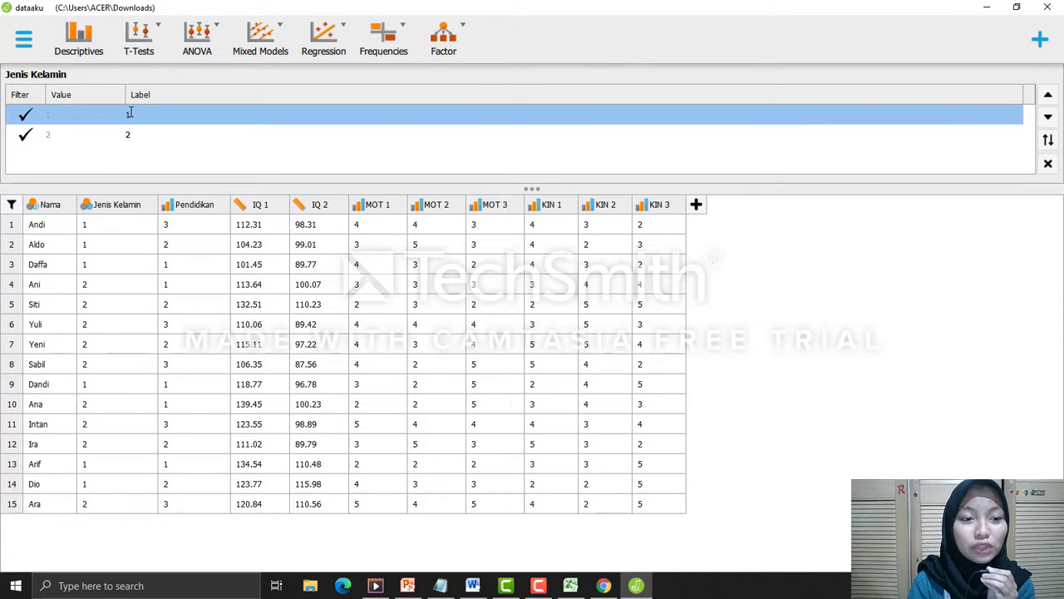
key("BackSpace")
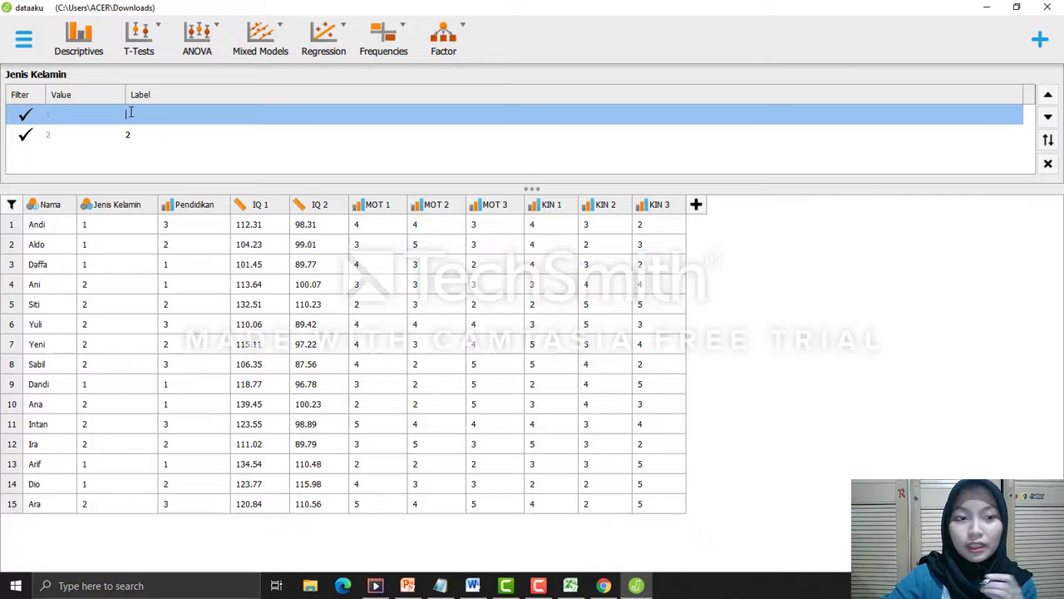
type("Laki")
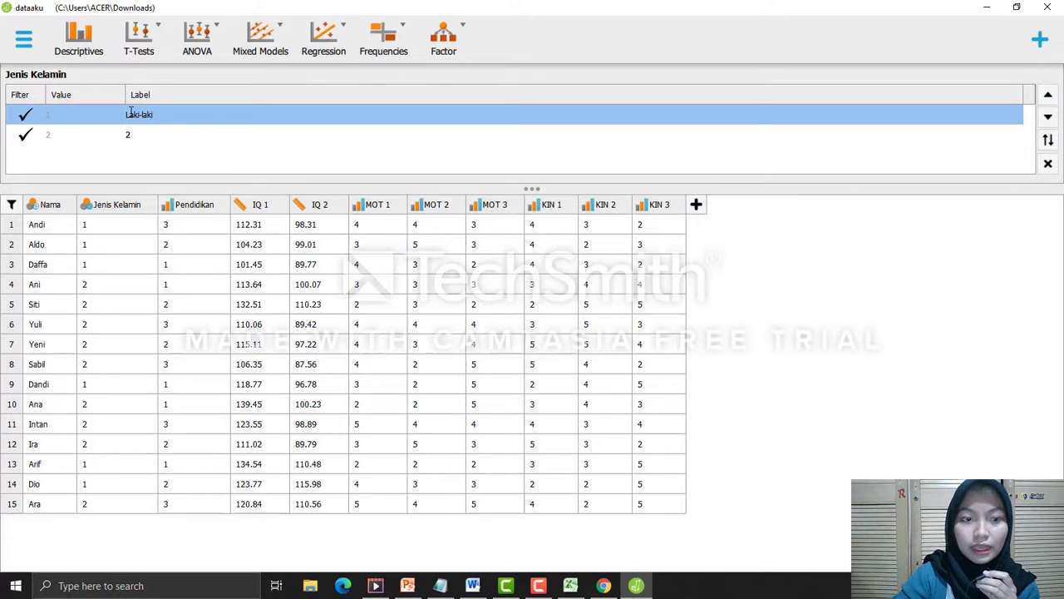
type("-laki")
key("Return")
Label value 2 of the Jenis Kelamin column as Perempuan
left_click(133, 139)
key("BackSpace")
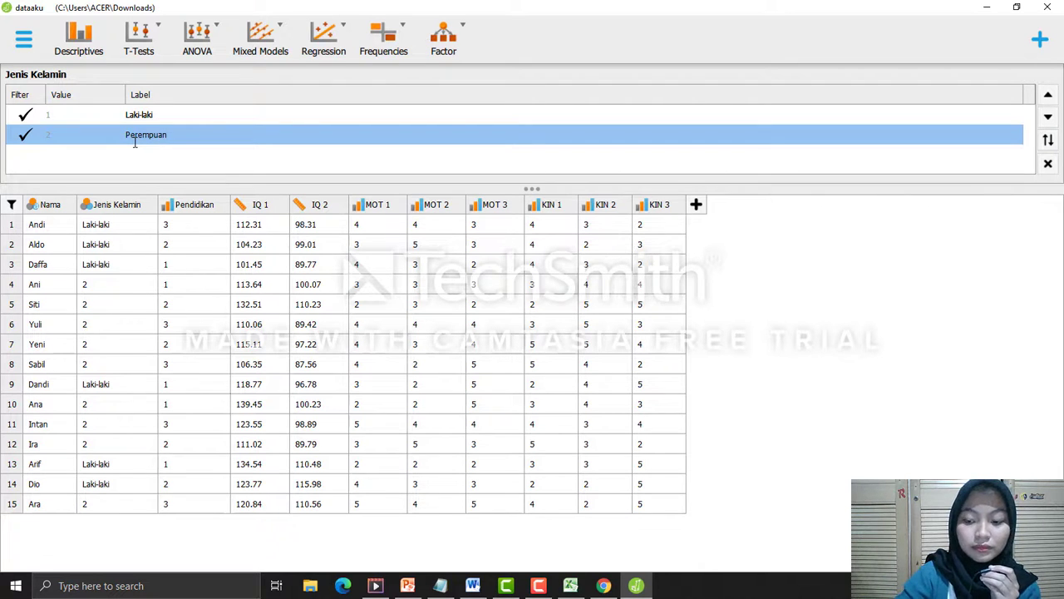
type("Perempuan")
key("Return")
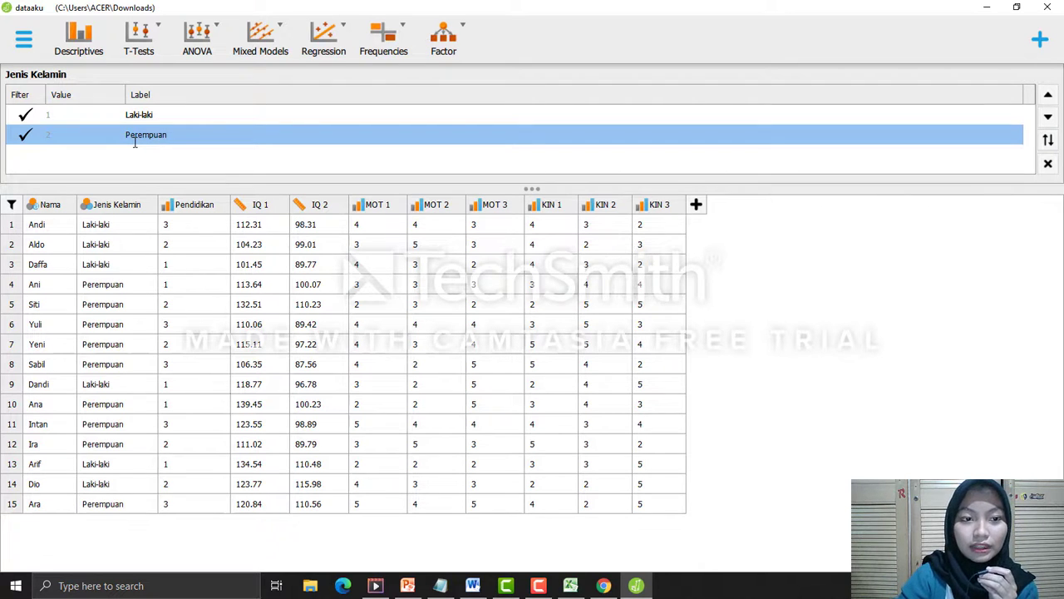
Label values 1, 2 and 3 of the Pendidikan column as S1, S2 and S3, and close the label editor
double_click(137, 207)
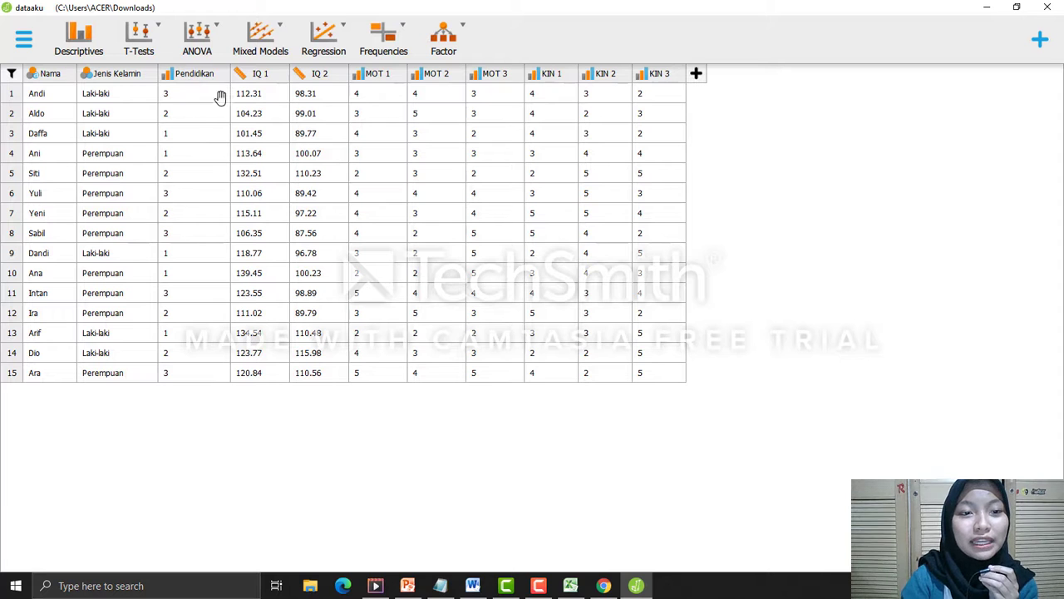
left_click(198, 75)
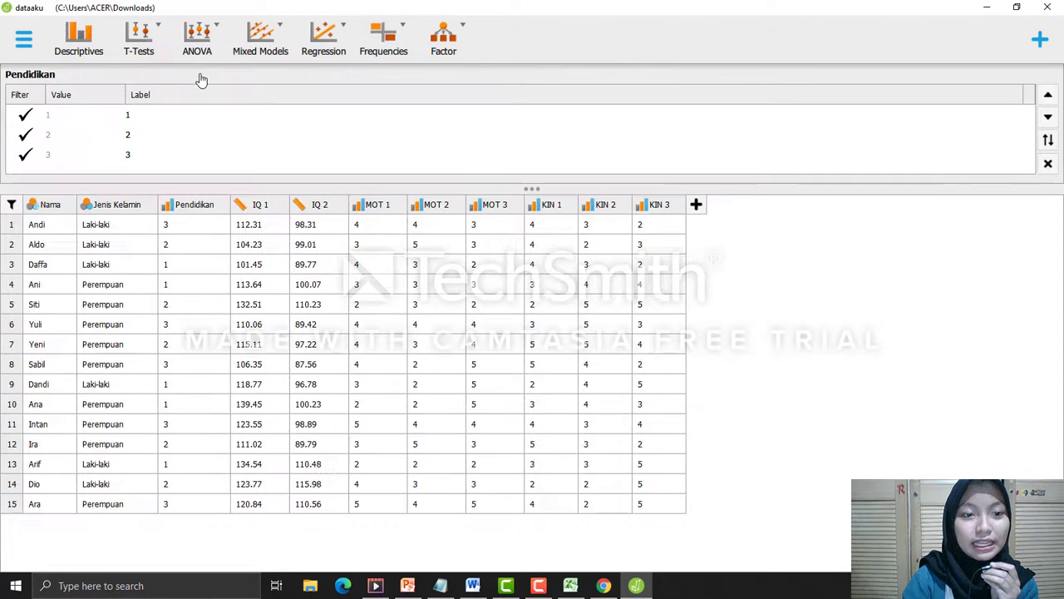
left_click(139, 114)
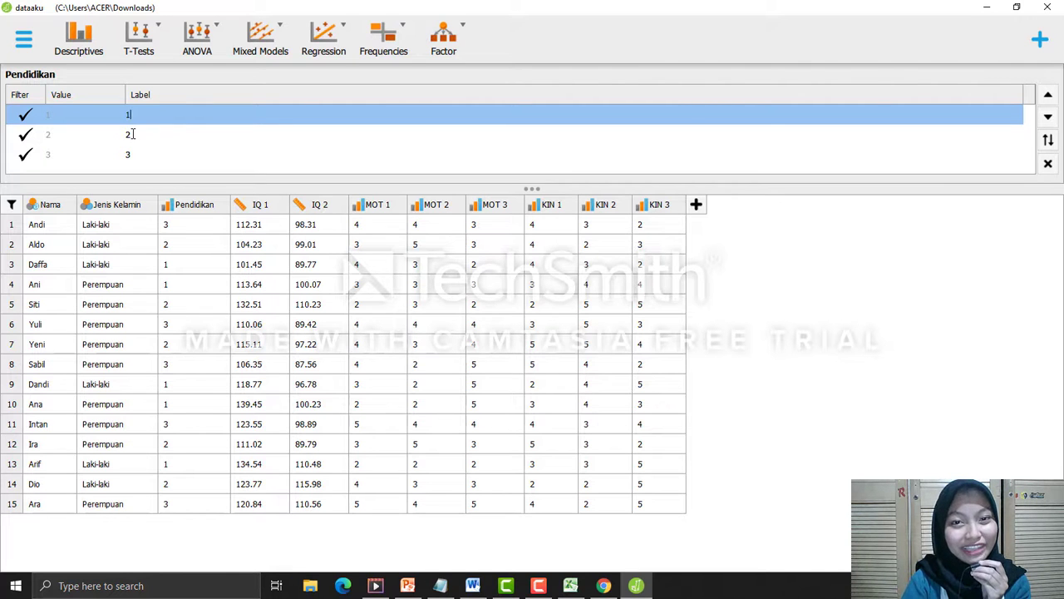
type("S")
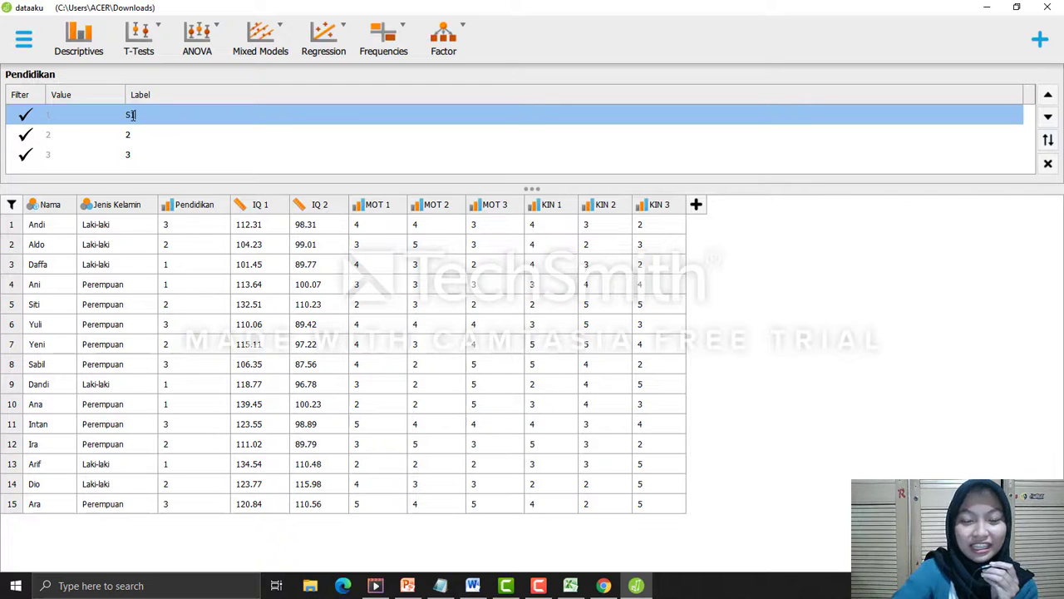
left_click(131, 134)
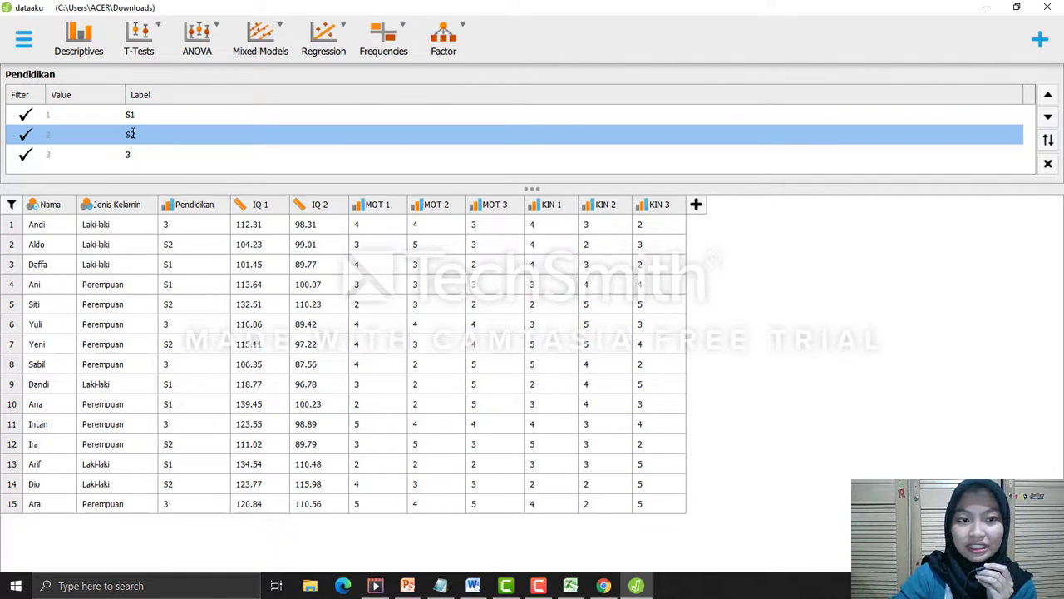
left_click(130, 154)
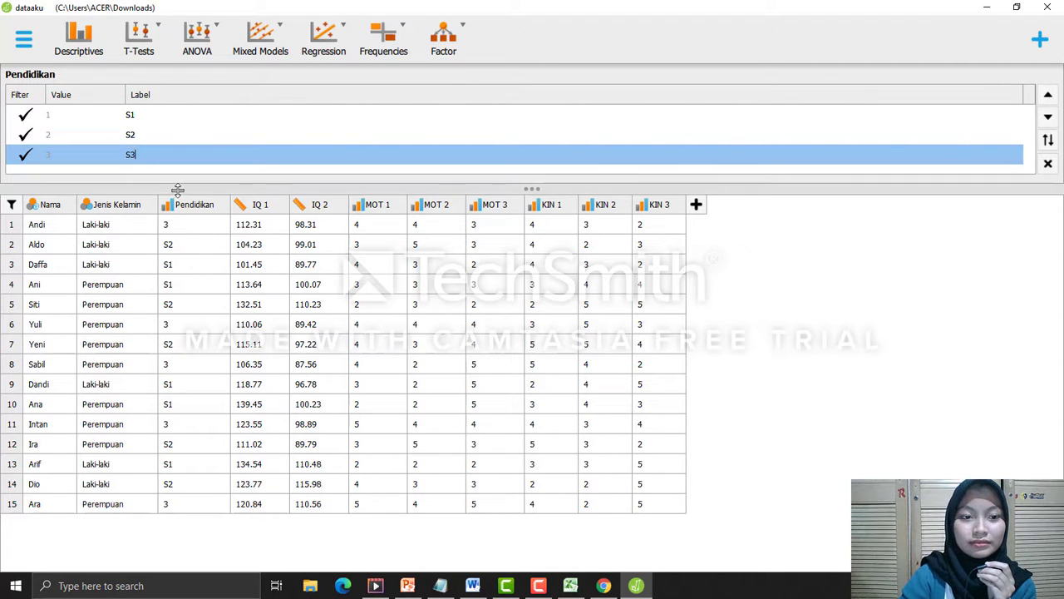
key("Return")
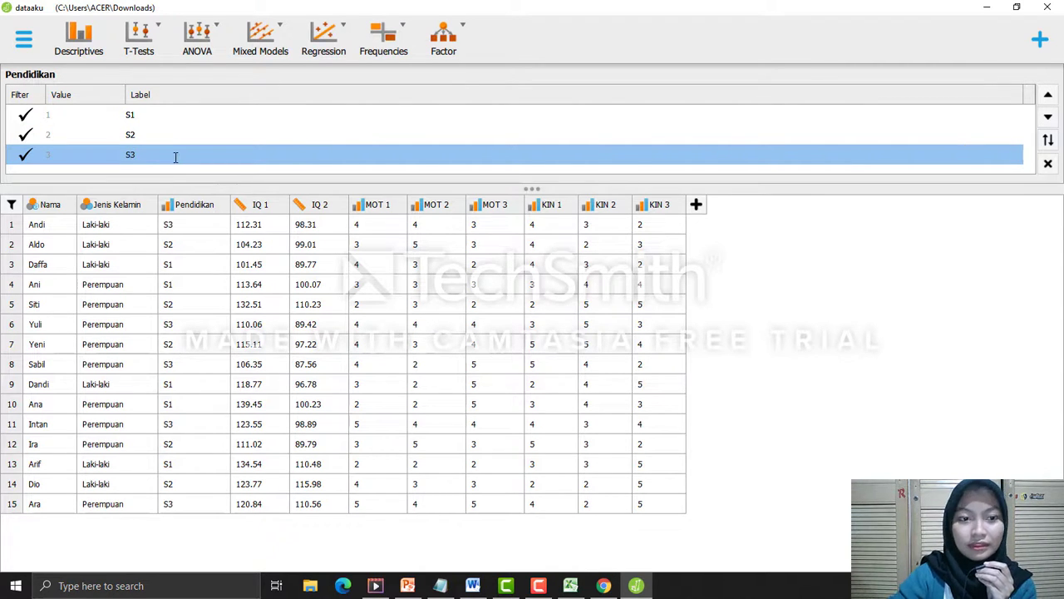
double_click(207, 205)
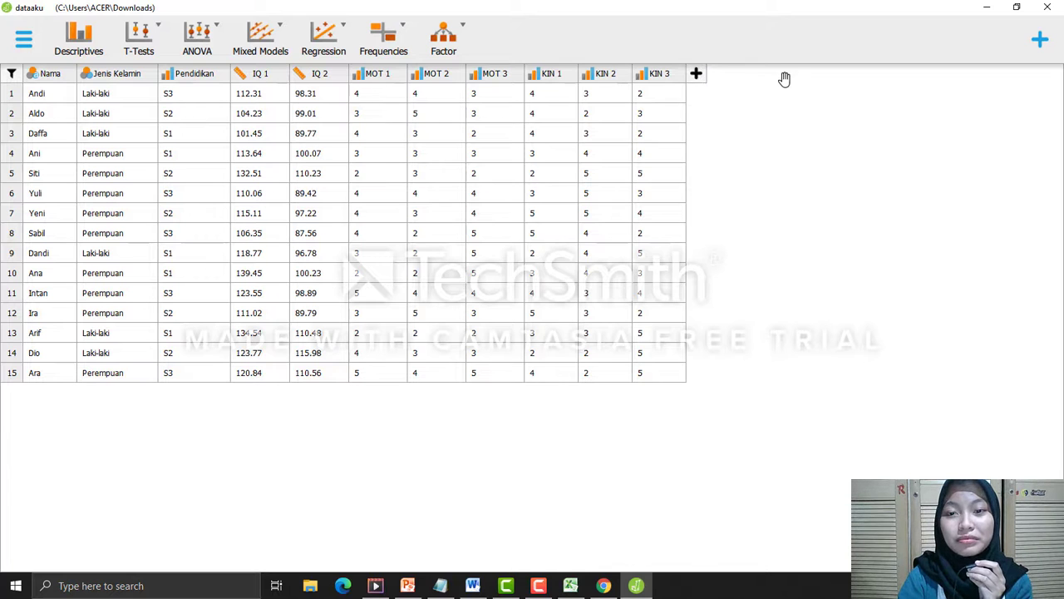
Create a computed Scale column named Motivasi (Total) using the visual formula builder
left_click(697, 75)
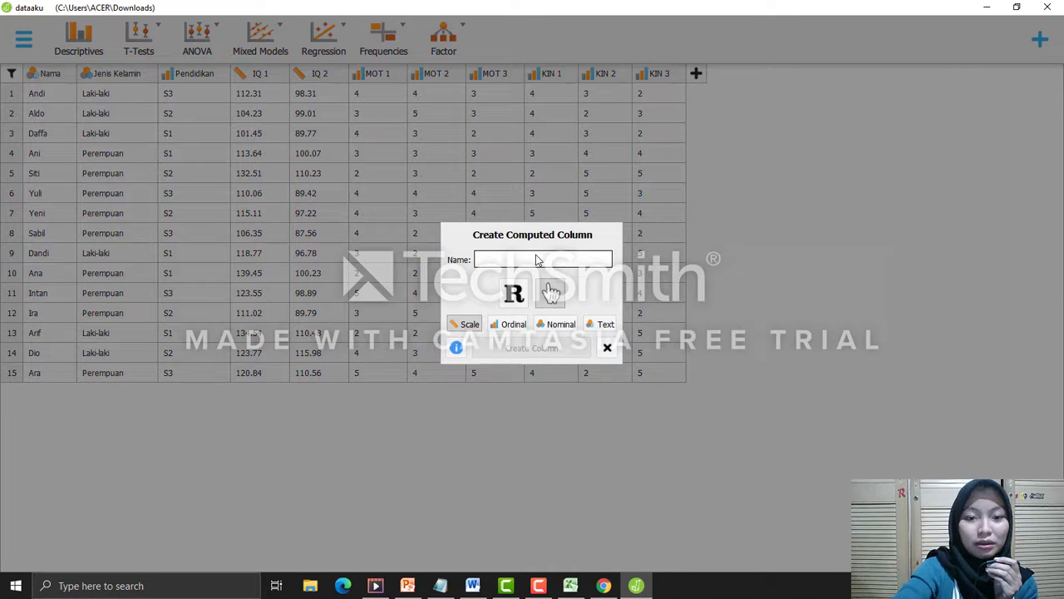
type("m")
key("BackSpace")
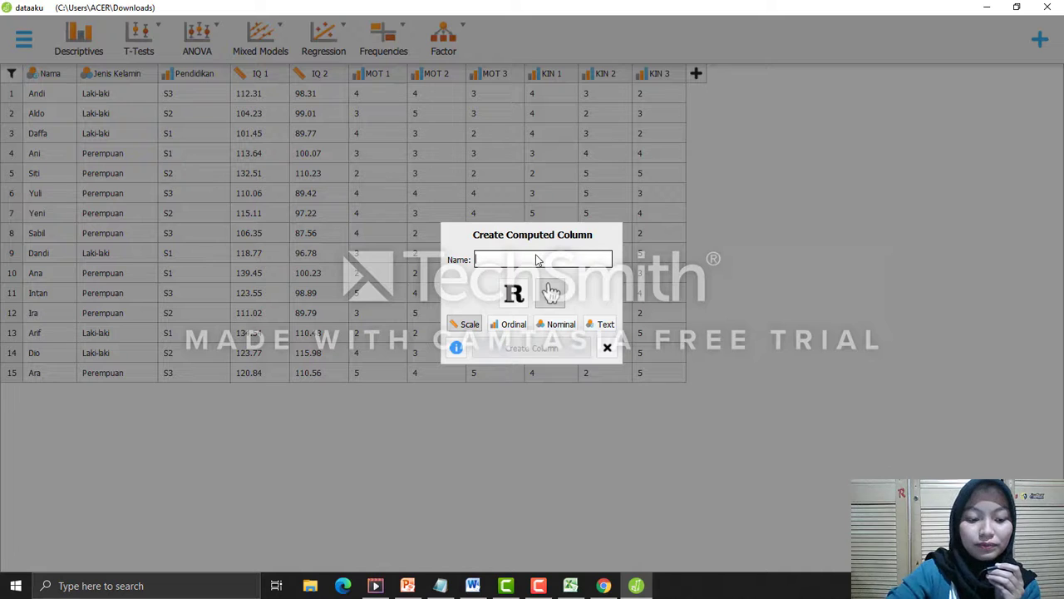
type("Motivas")
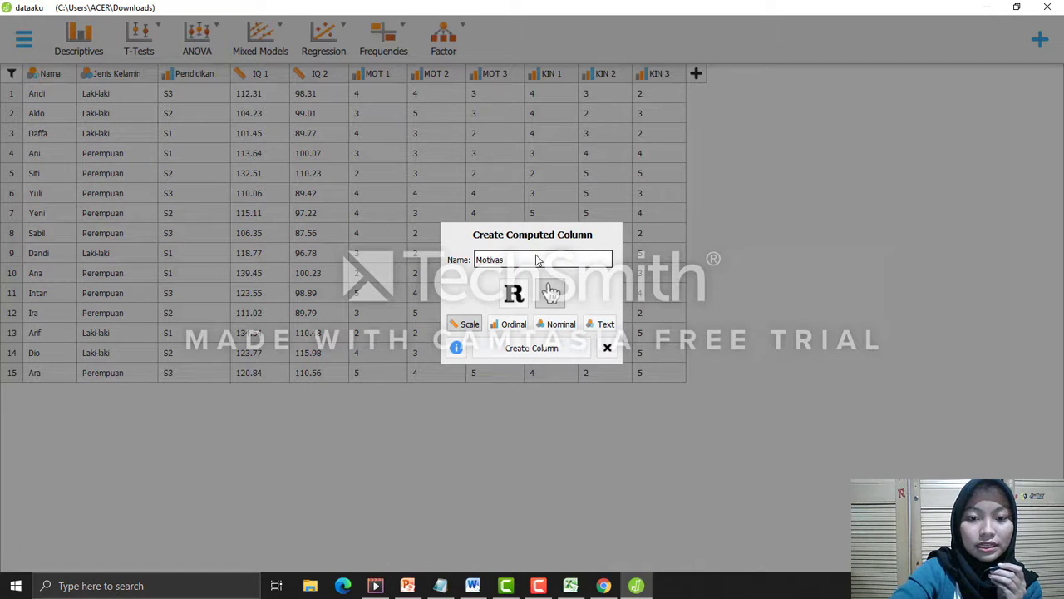
type("i ")
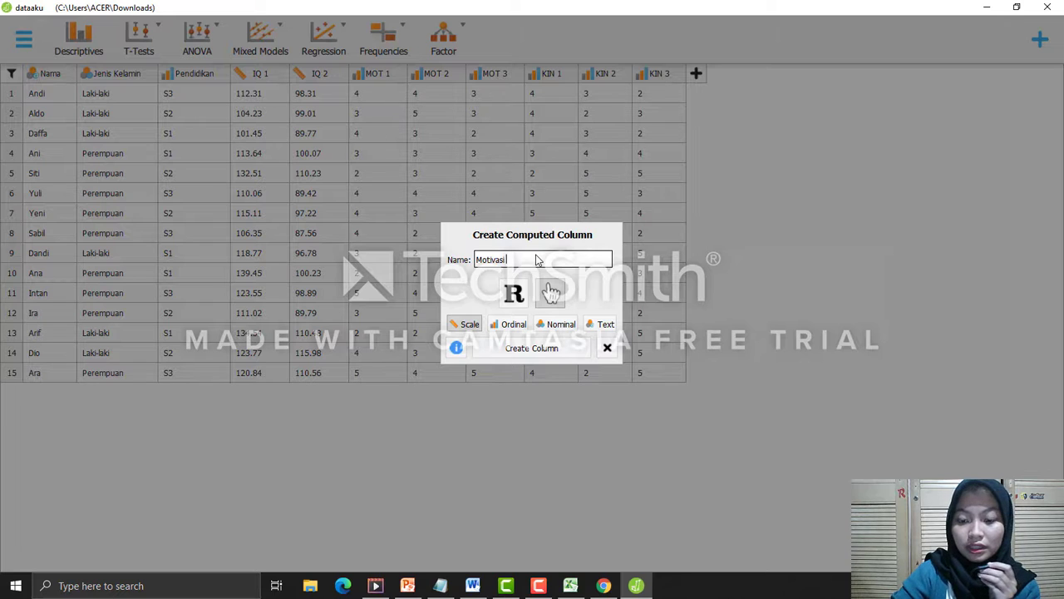
type("(")
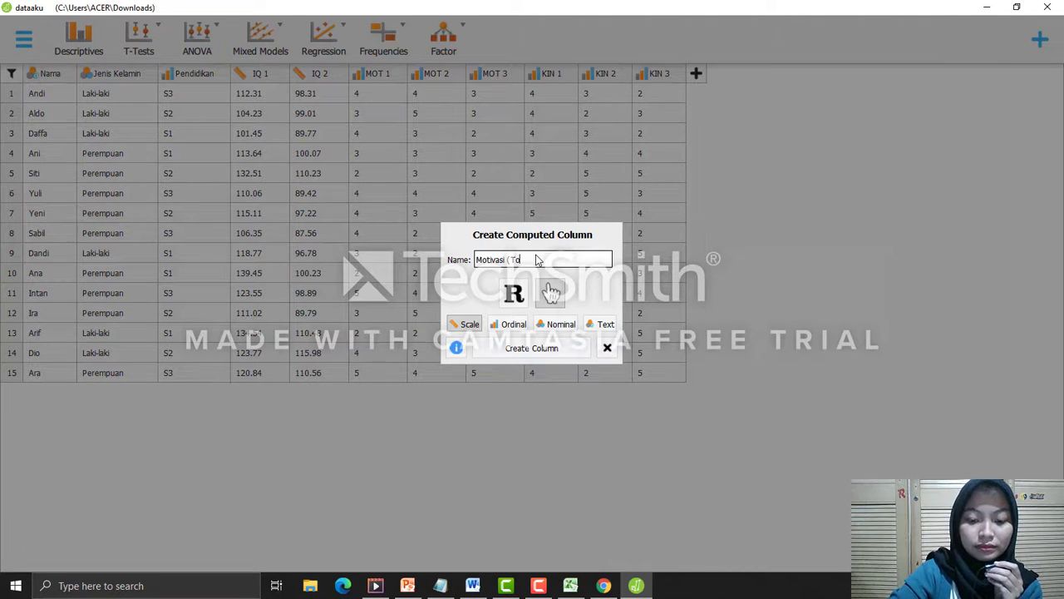
type("Total)")
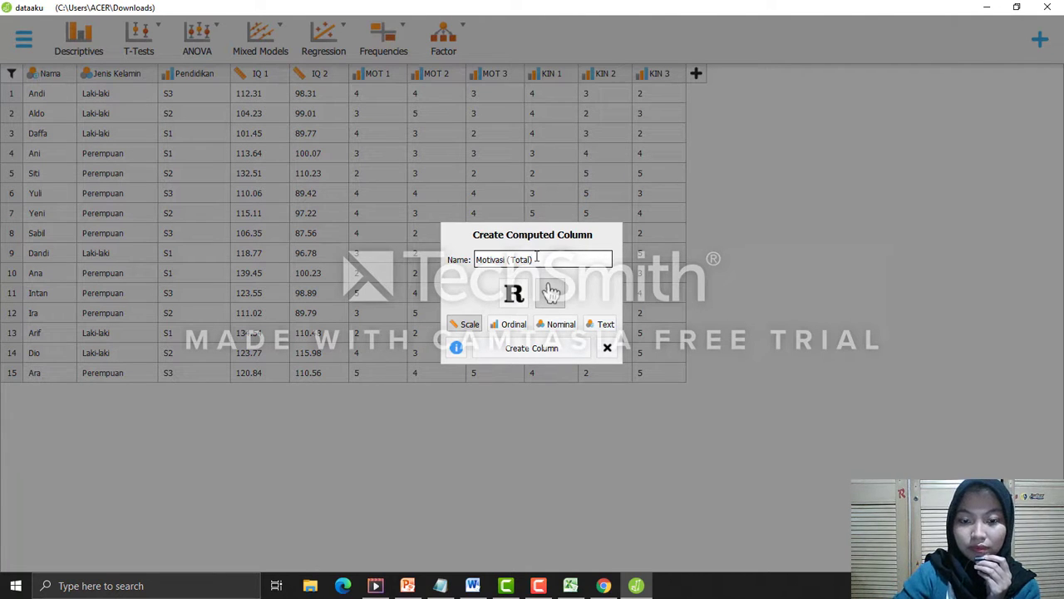
left_click(542, 354)
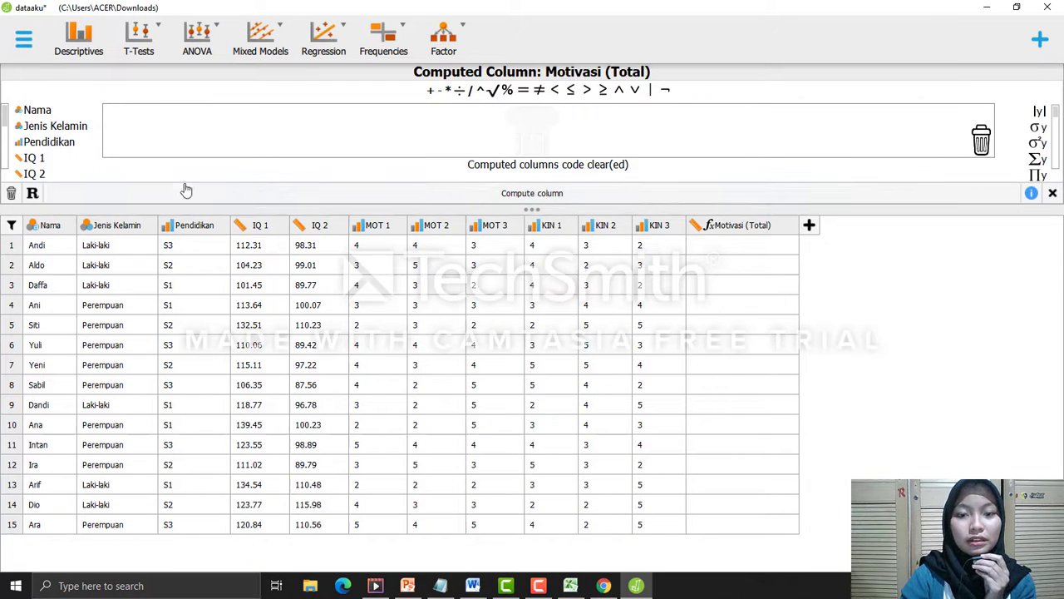
Try to compute Motivasi (Total) from MOT 1, MOT 2 and plus operators added as separate formula entries
scroll(4, 138, "down", 1)
scroll(4, 137, "down", 3)
double_click(29, 135)
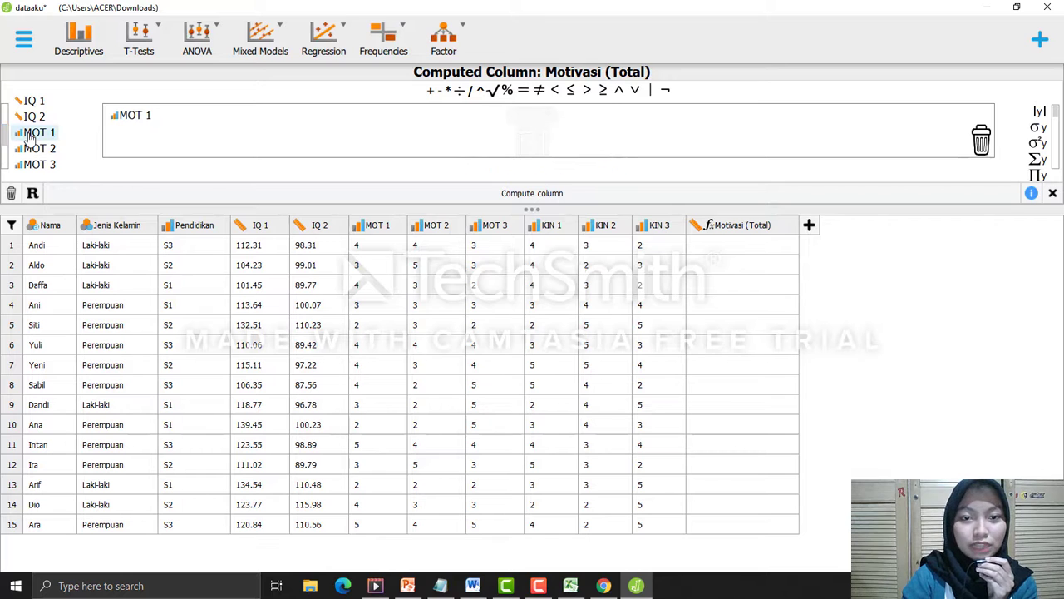
double_click(432, 90)
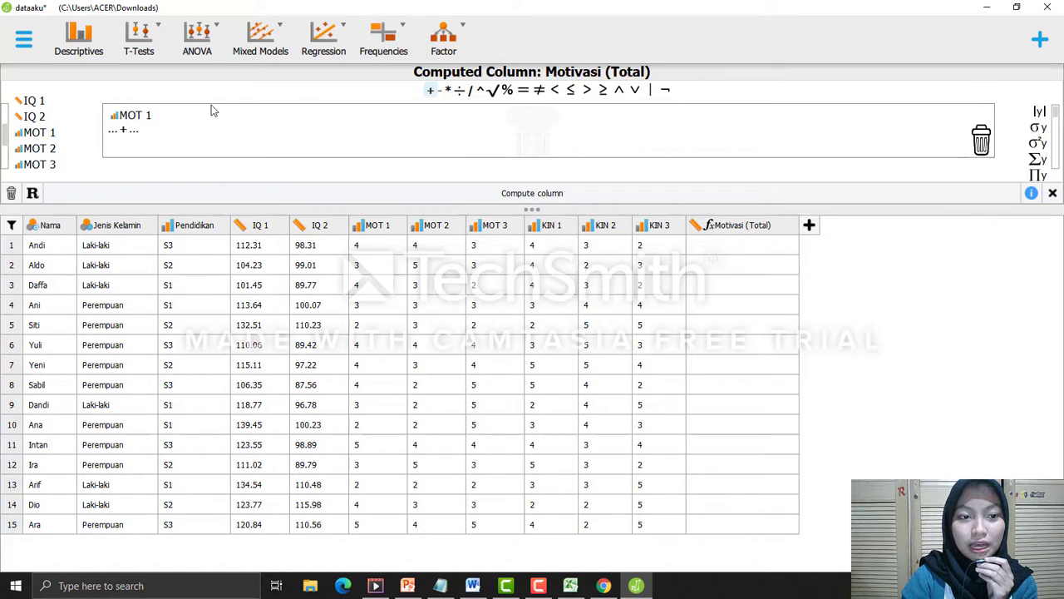
double_click(50, 149)
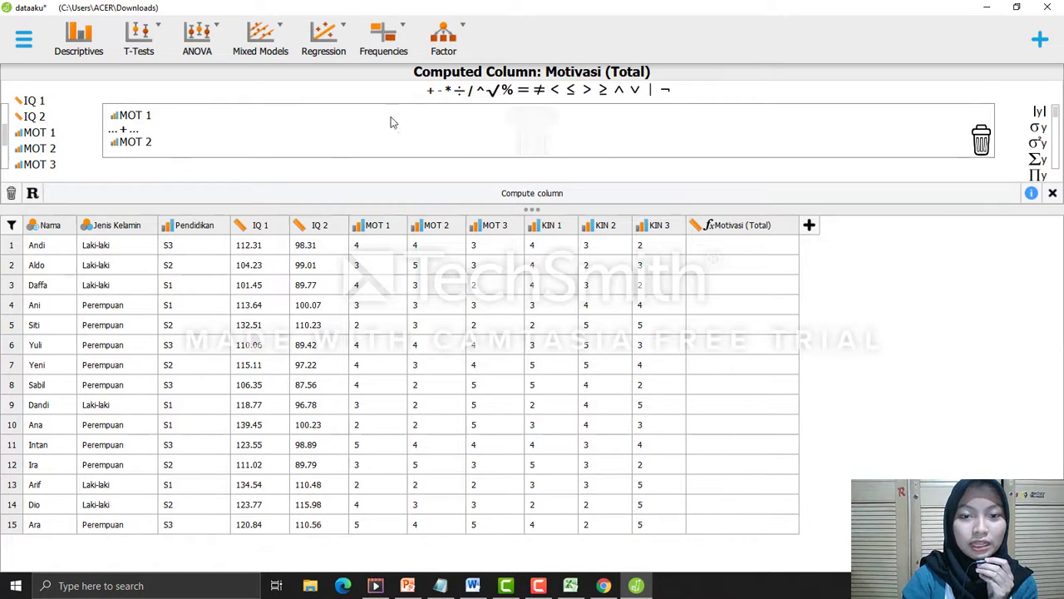
double_click(431, 90)
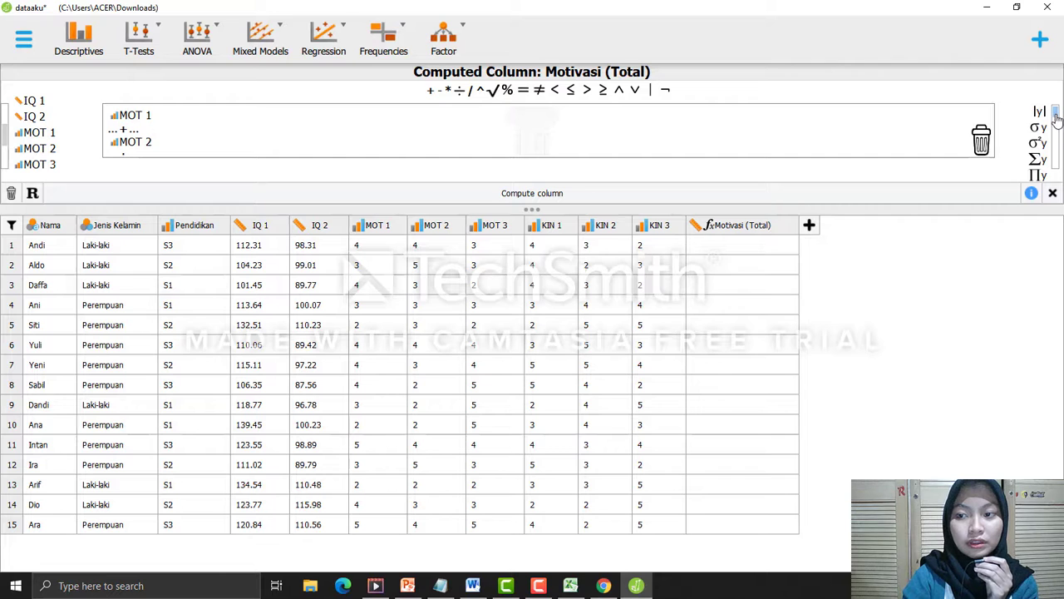
scroll(1057, 123, "down", 3)
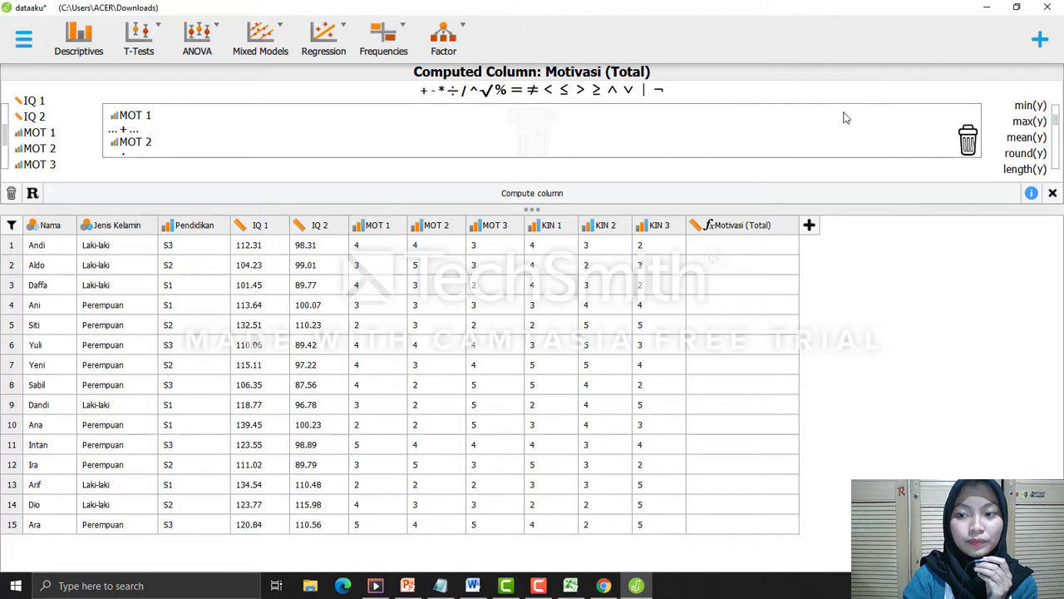
left_click(626, 196)
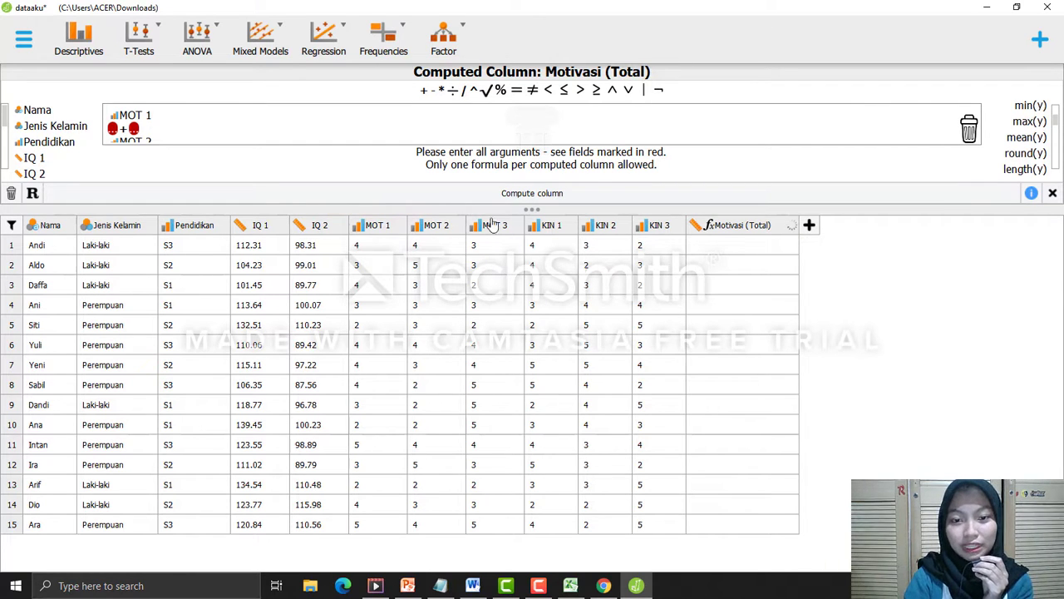
Change the measurement type of the MOT 1, MOT 2 and MOT 3 columns to Scale
left_click(363, 232)
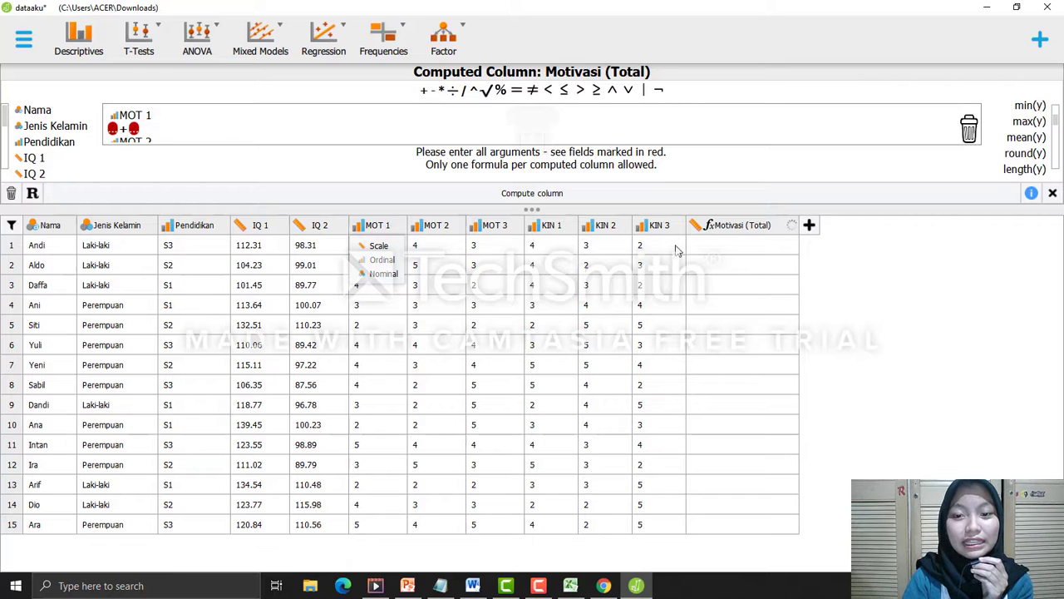
left_click(374, 246)
left_click(424, 229)
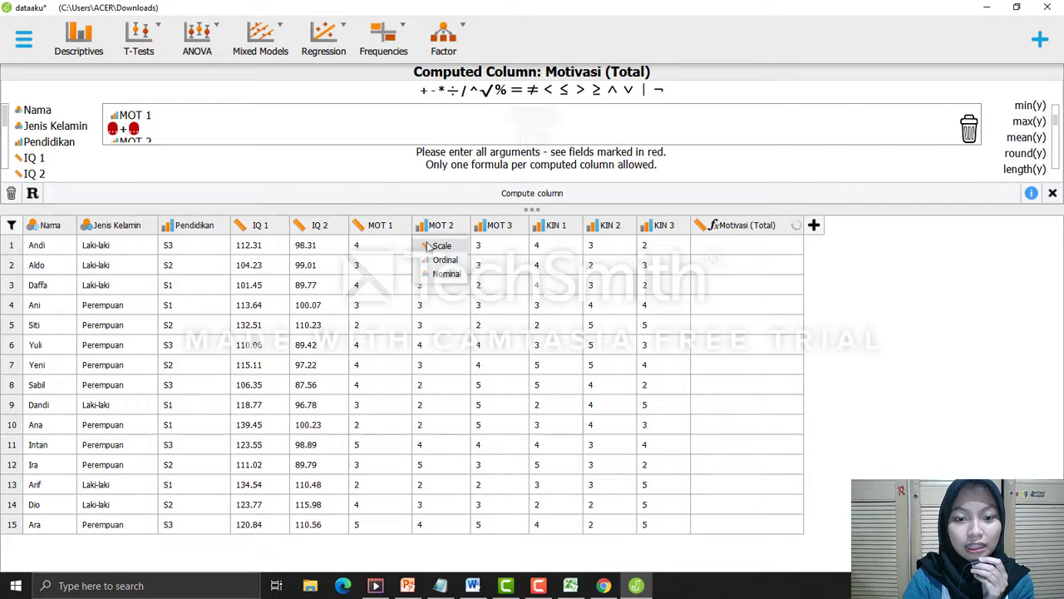
left_click(439, 245)
left_click(485, 230)
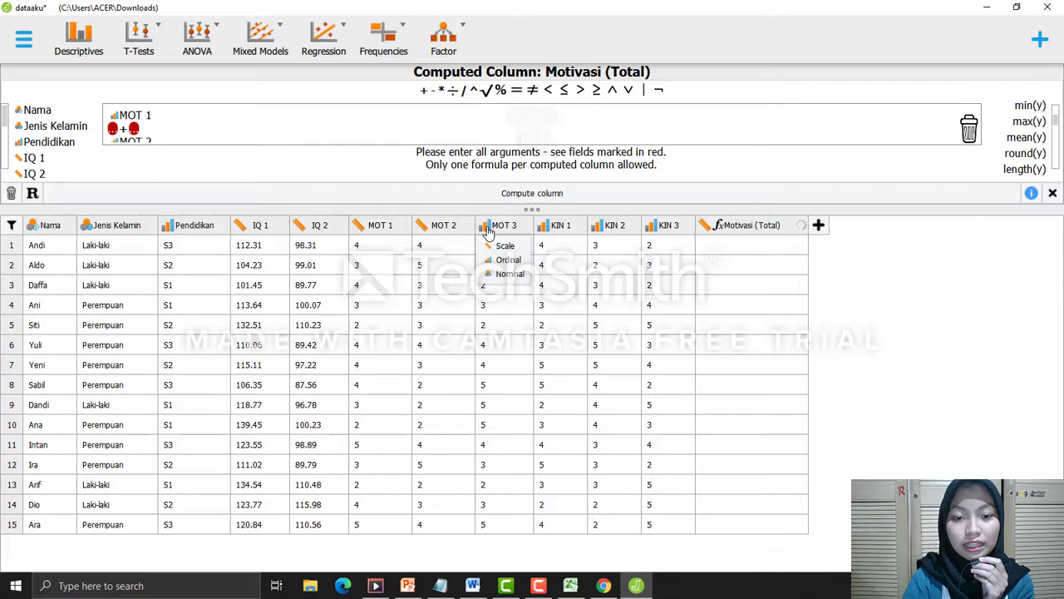
left_click(497, 245)
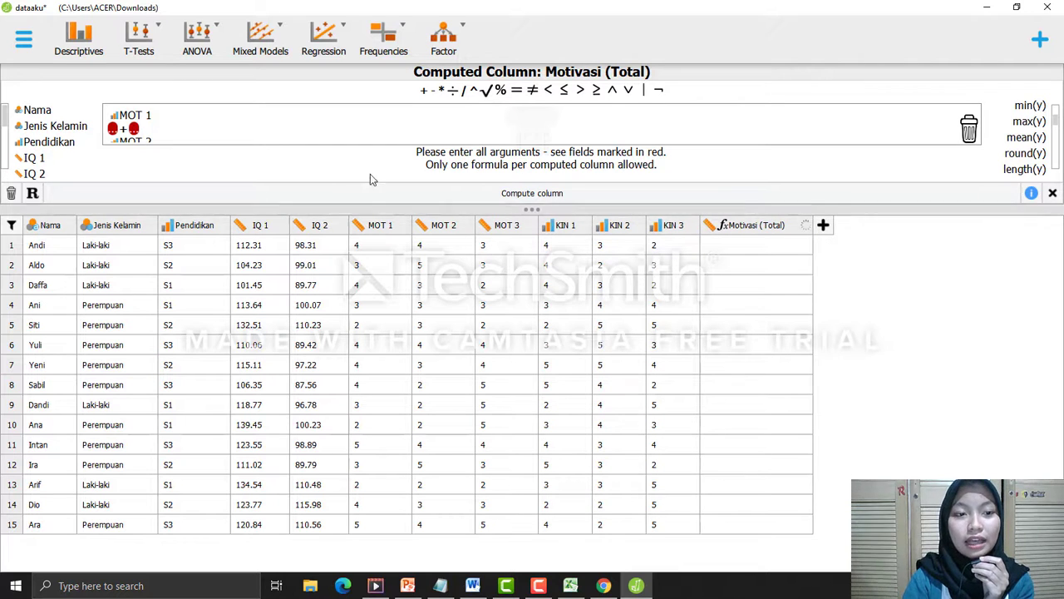
Clear the Motivasi (Total) formula and try to rebuild it from MOT 1 + MOT 2 followed by another operator
double_click(970, 126)
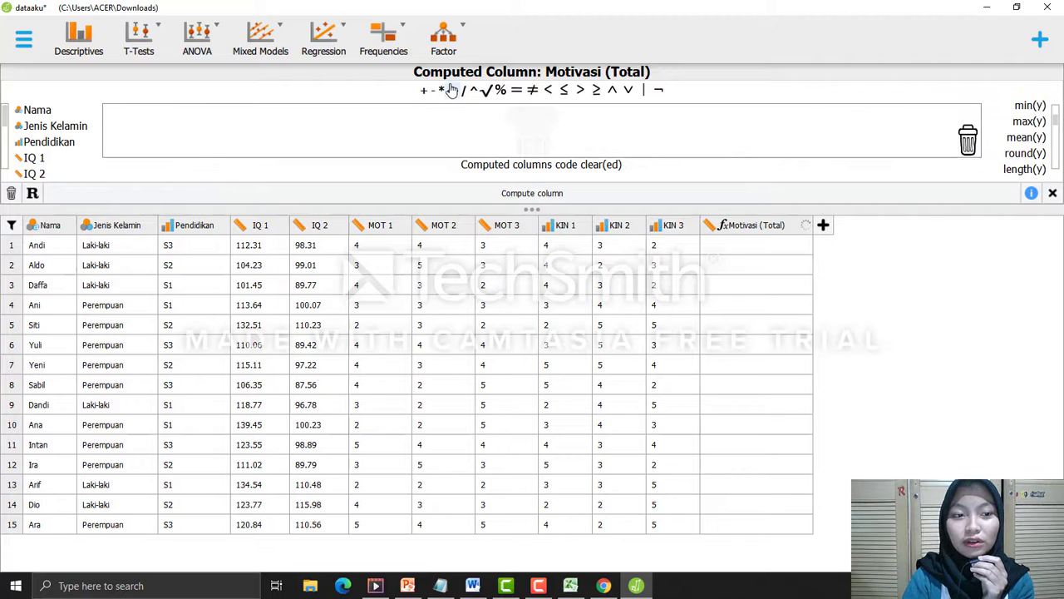
scroll(5, 152, "down", 2)
double_click(38, 134)
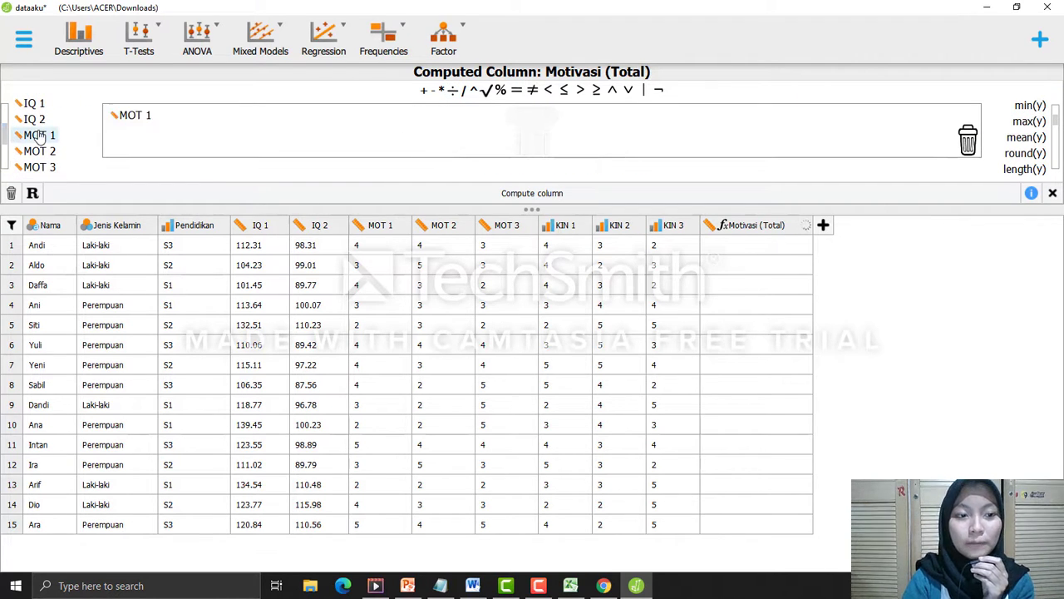
left_click(424, 90)
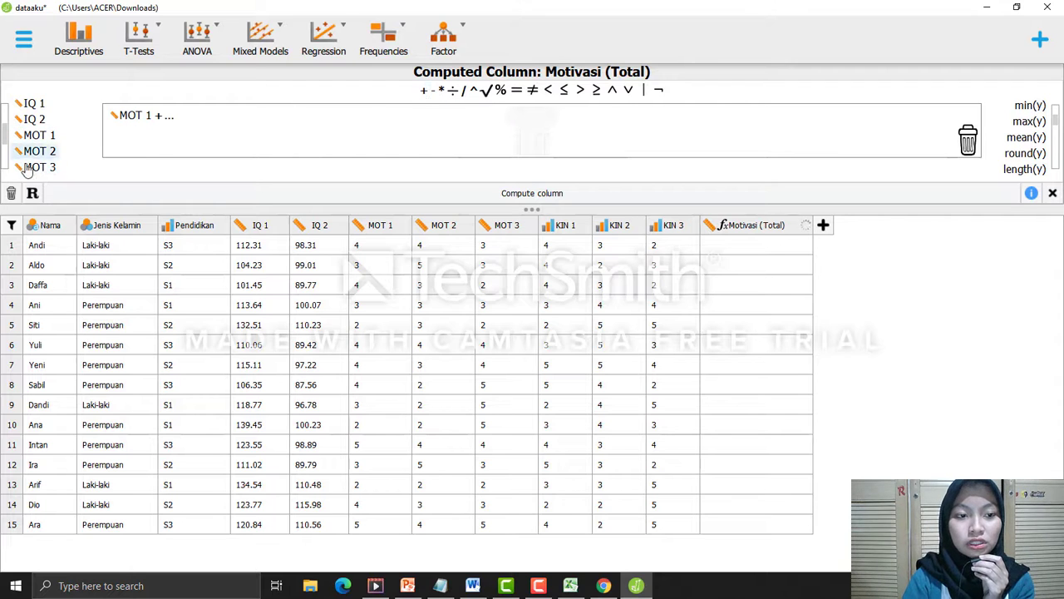
double_click(30, 152)
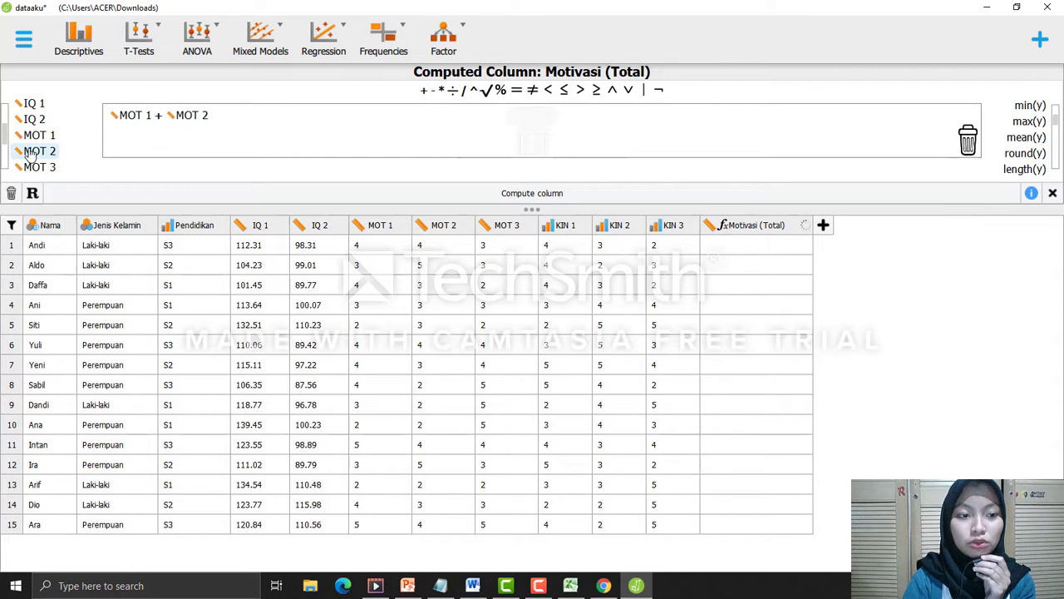
left_click(432, 90)
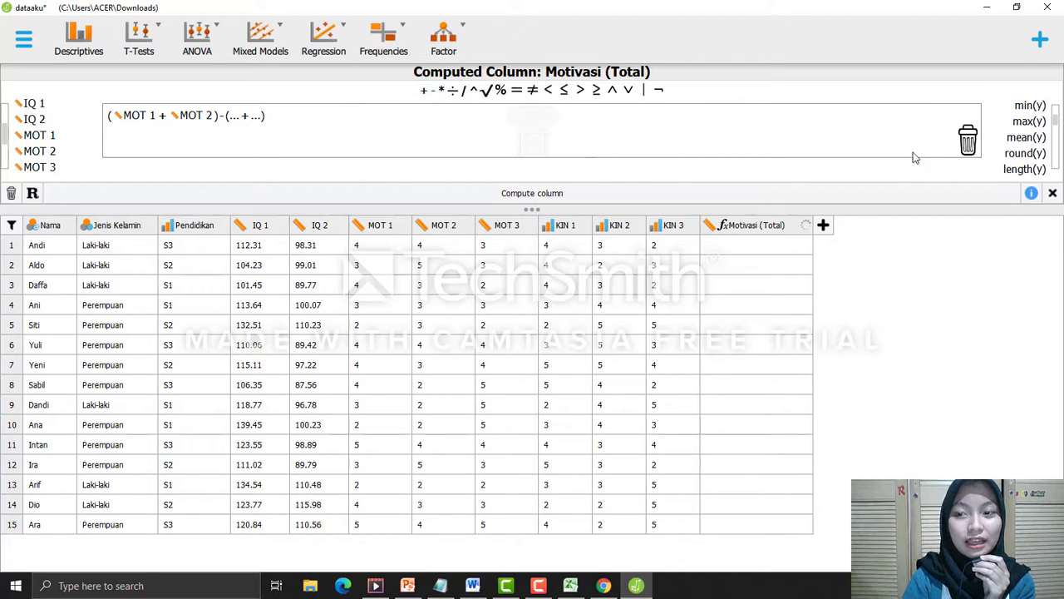
Clear the formula, rebuild it as (MOT 1 + MOT 2) + MOT 3 and compute the Motivasi (Total) column
double_click(969, 142)
double_click(57, 137)
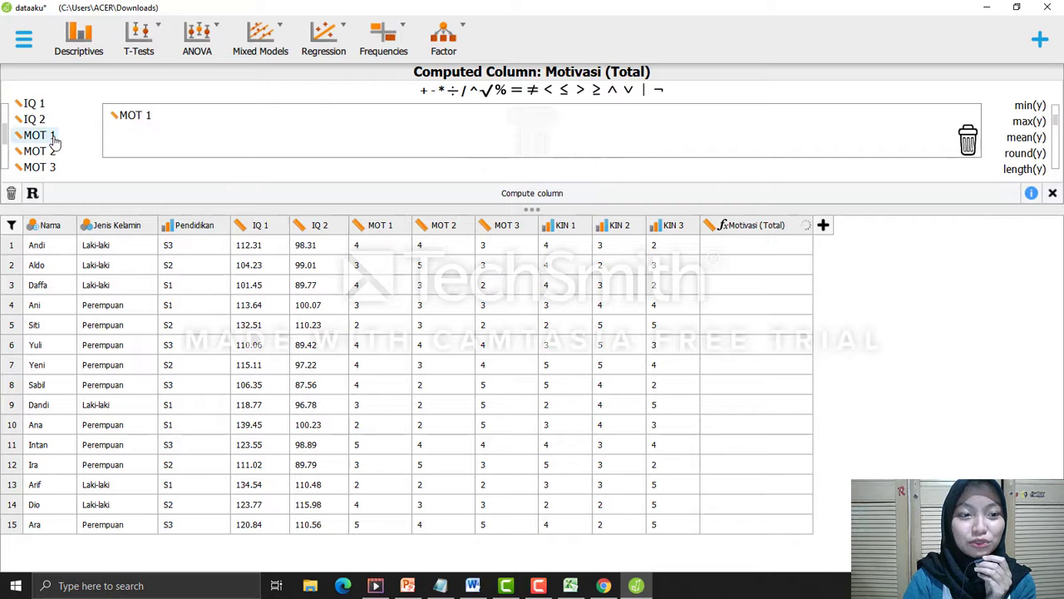
left_click(424, 90)
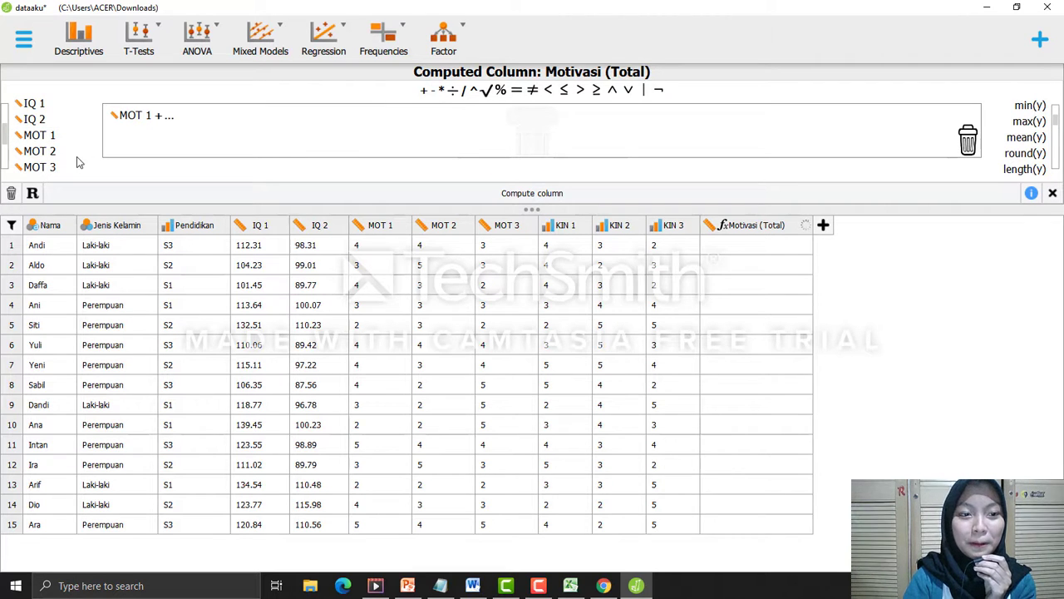
double_click(42, 152)
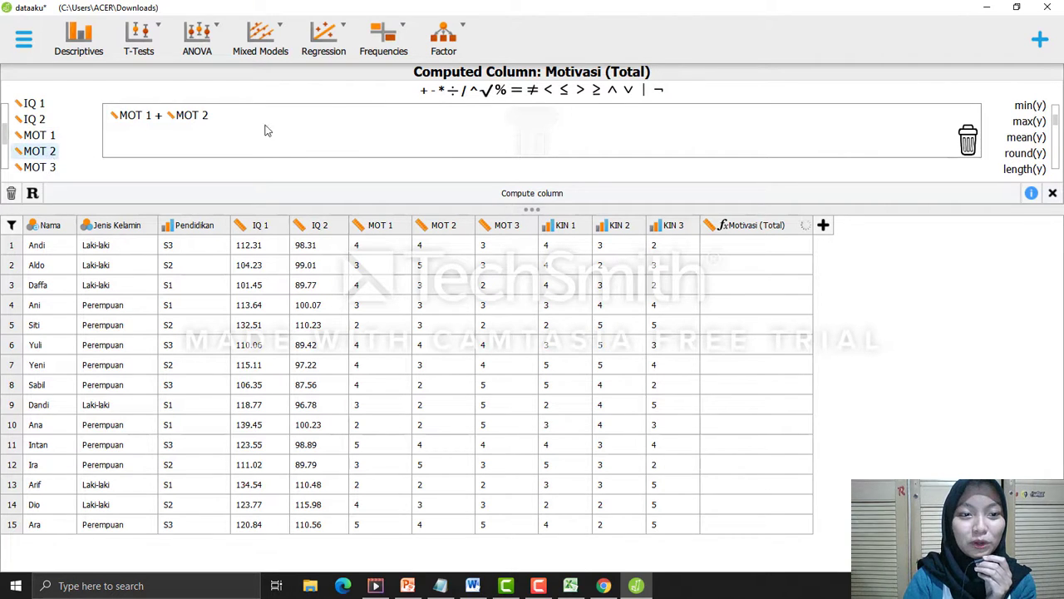
left_click(424, 91)
double_click(42, 167)
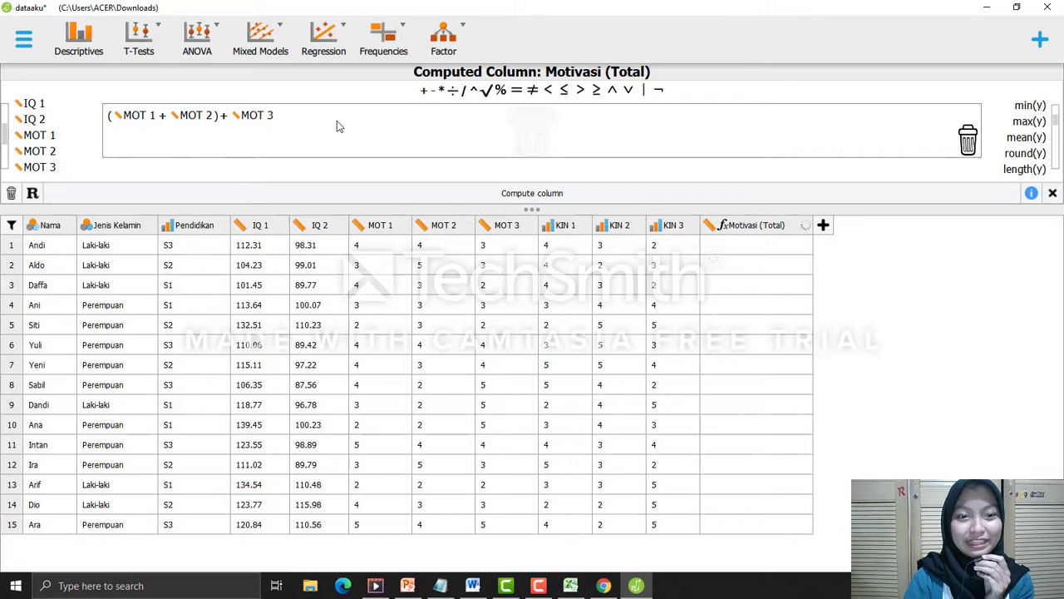
left_click(430, 194)
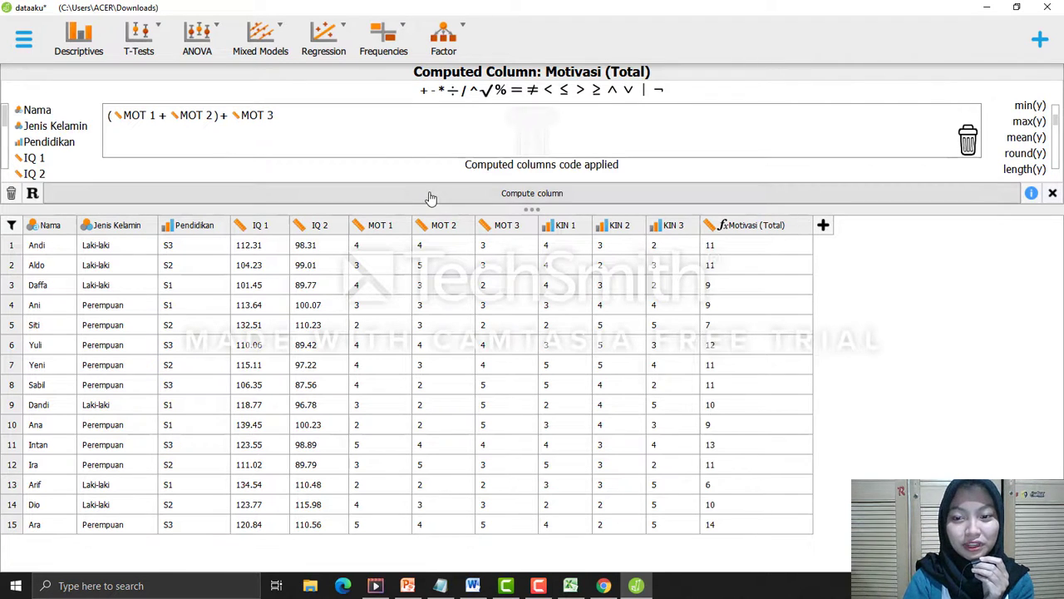
Create a computed column of type Scale named Kinerja (Total)
left_click(823, 226)
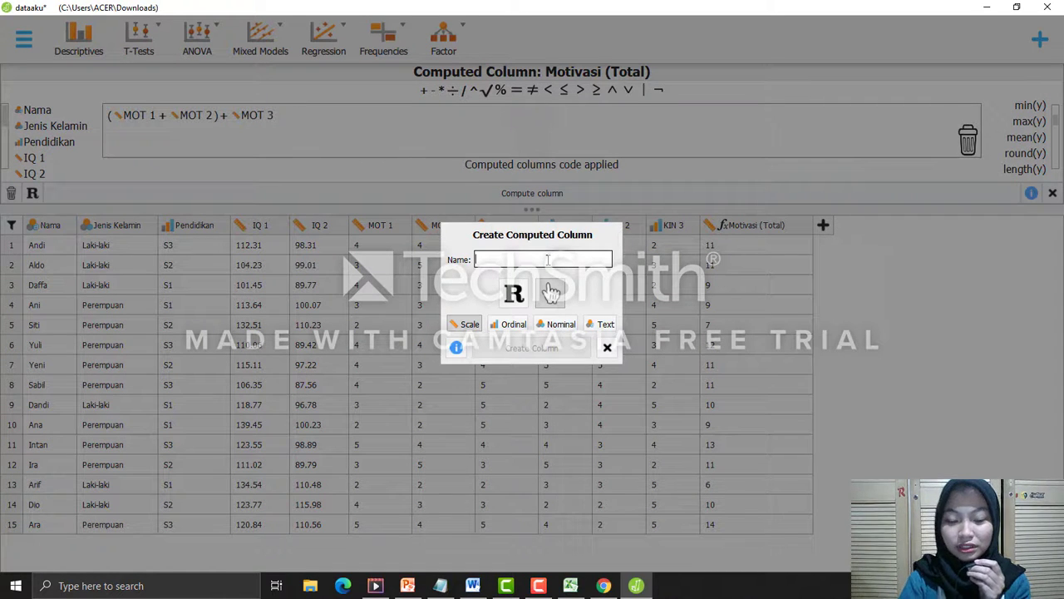
type("Kinerja")
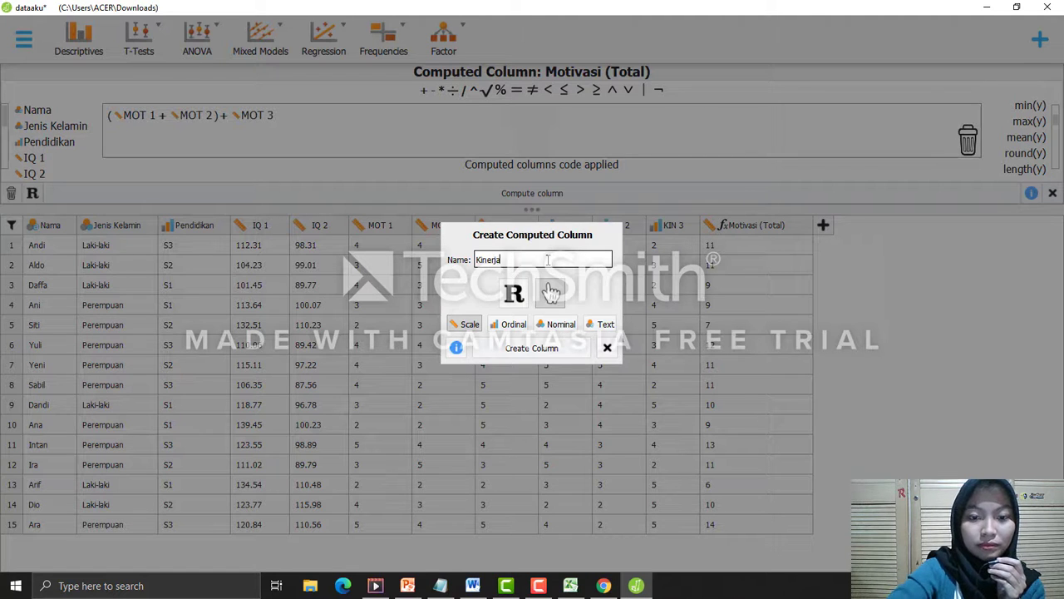
type("(")
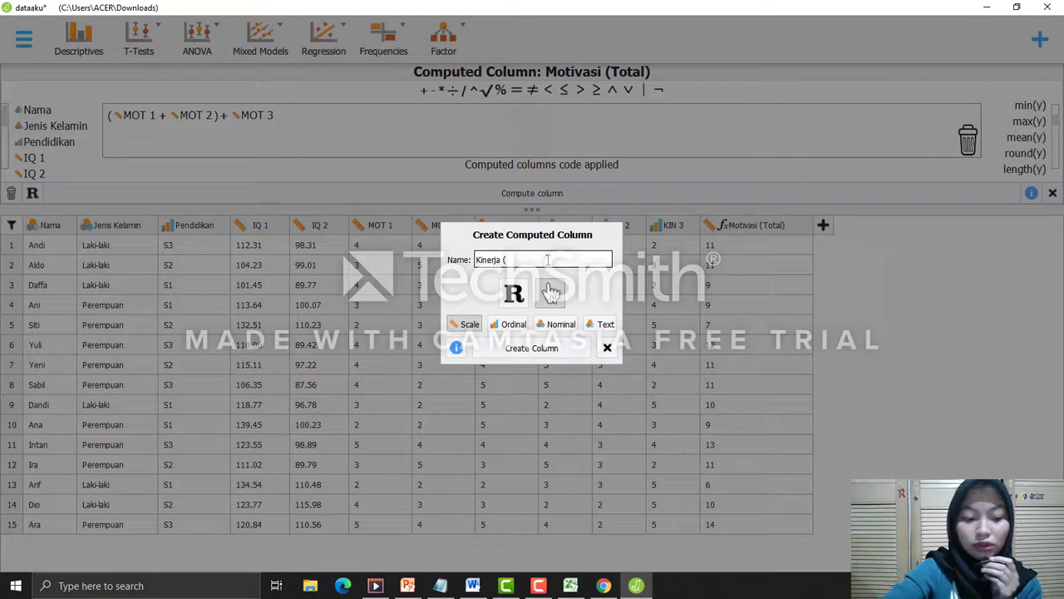
type("T")
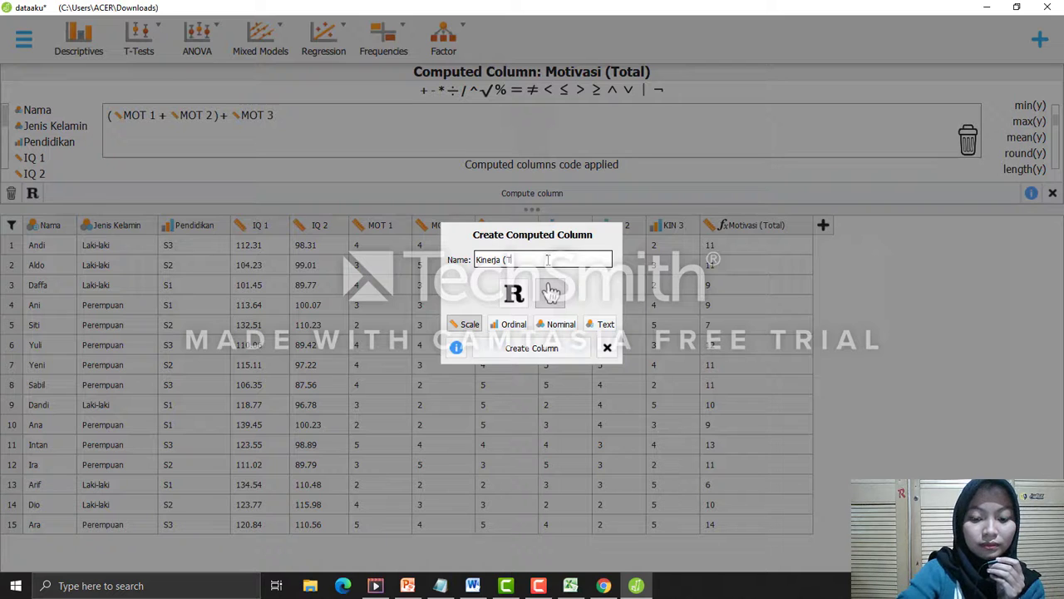
type("otal)")
left_click(549, 349)
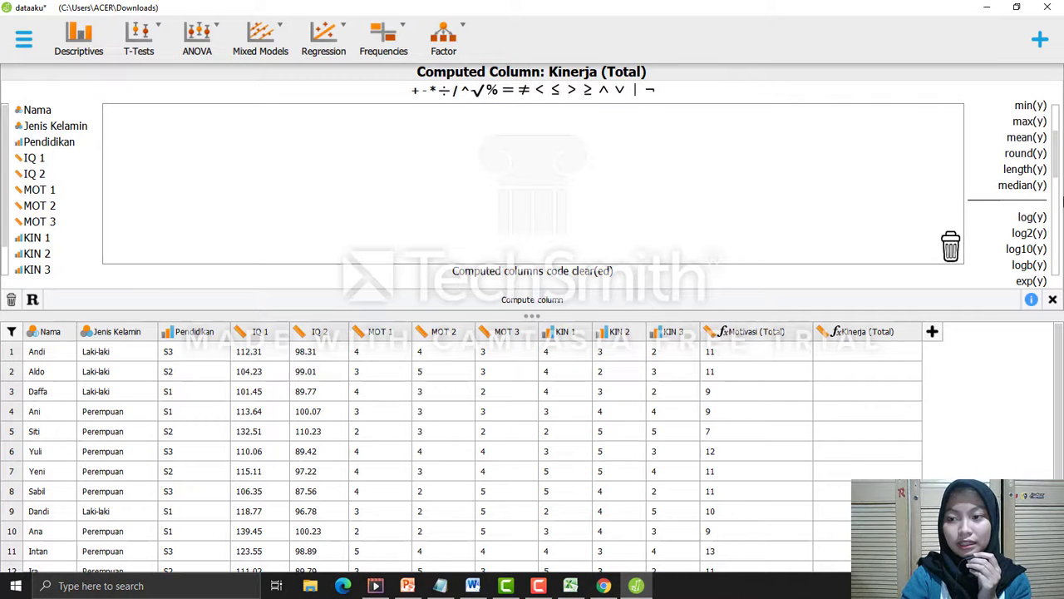
Change the measurement type of the KIN 1, KIN 2 and KIN 3 columns to Scale
scroll(1061, 413, "down", 1)
scroll(1061, 413, "up", 1)
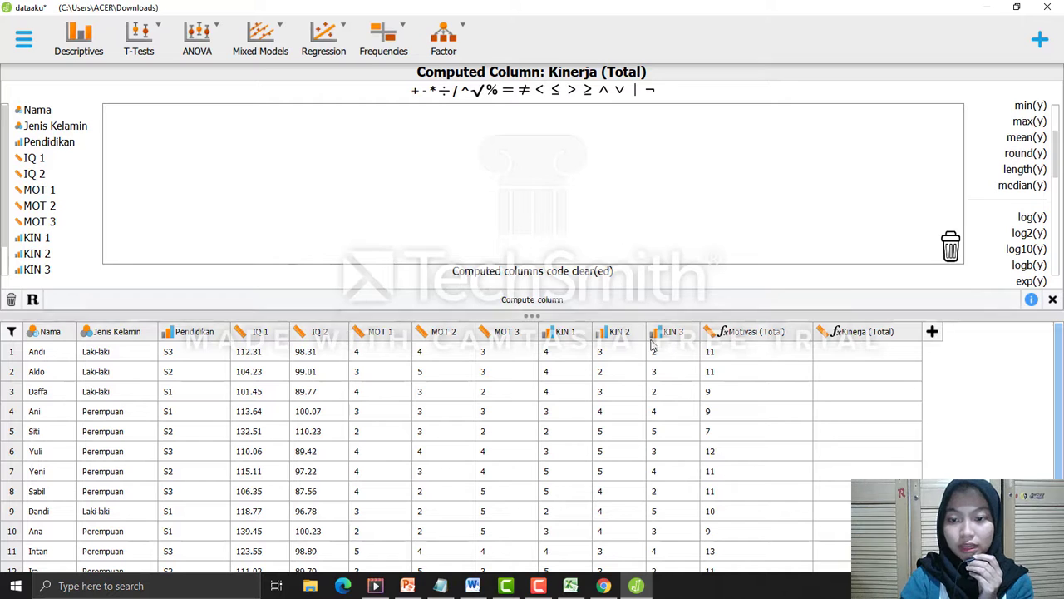
left_click(554, 333)
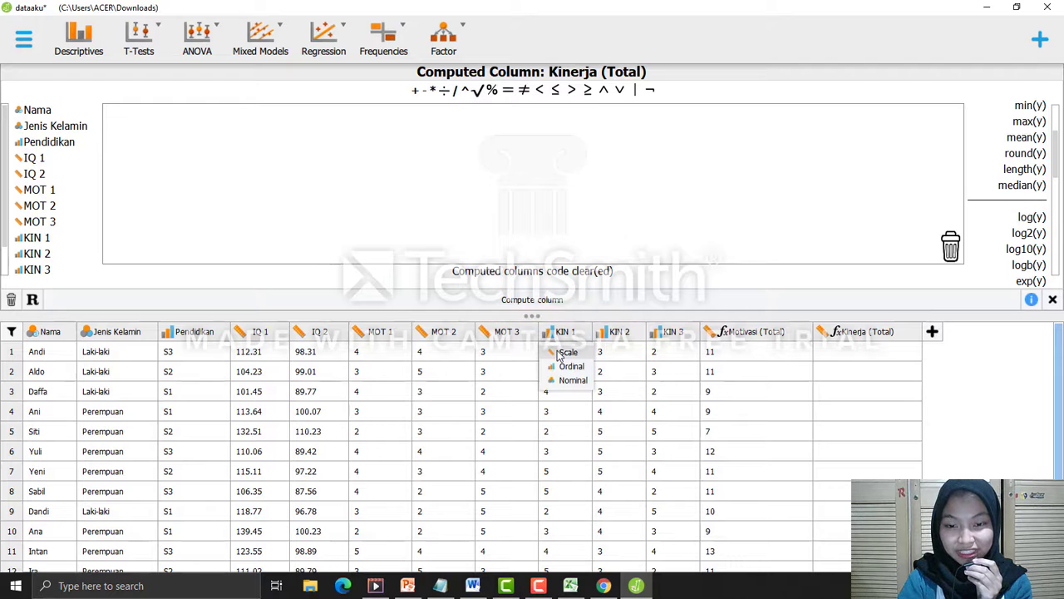
left_click(558, 350)
left_click(608, 334)
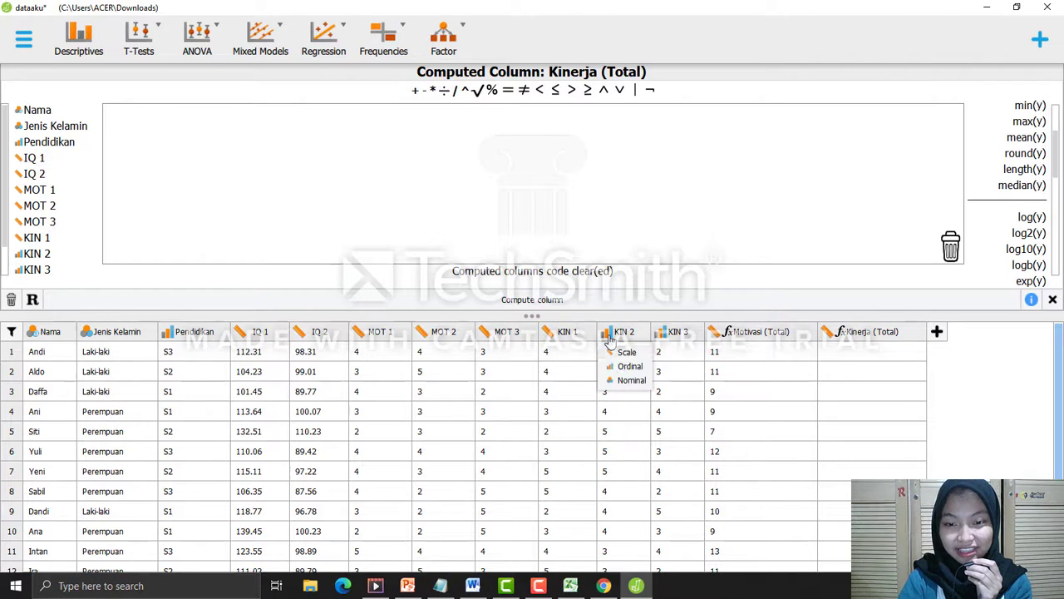
left_click(617, 351)
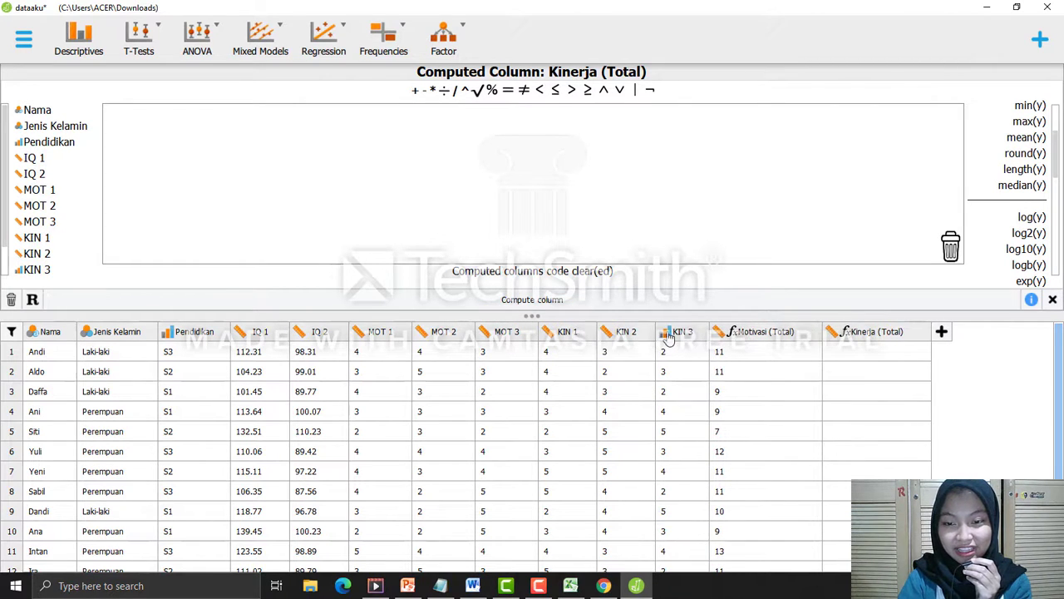
left_click(666, 333)
left_click(671, 352)
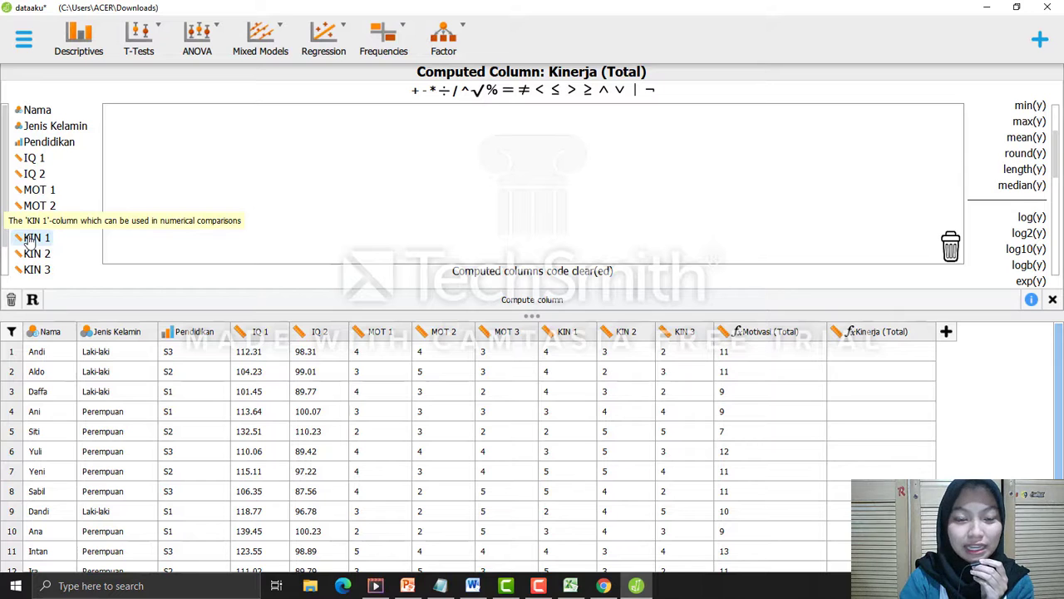
Build the formula (KIN 1 + KIN 2) + KIN 3, compute the Kinerja (Total) column and check its rows
left_click_drag(29, 238, 144, 194)
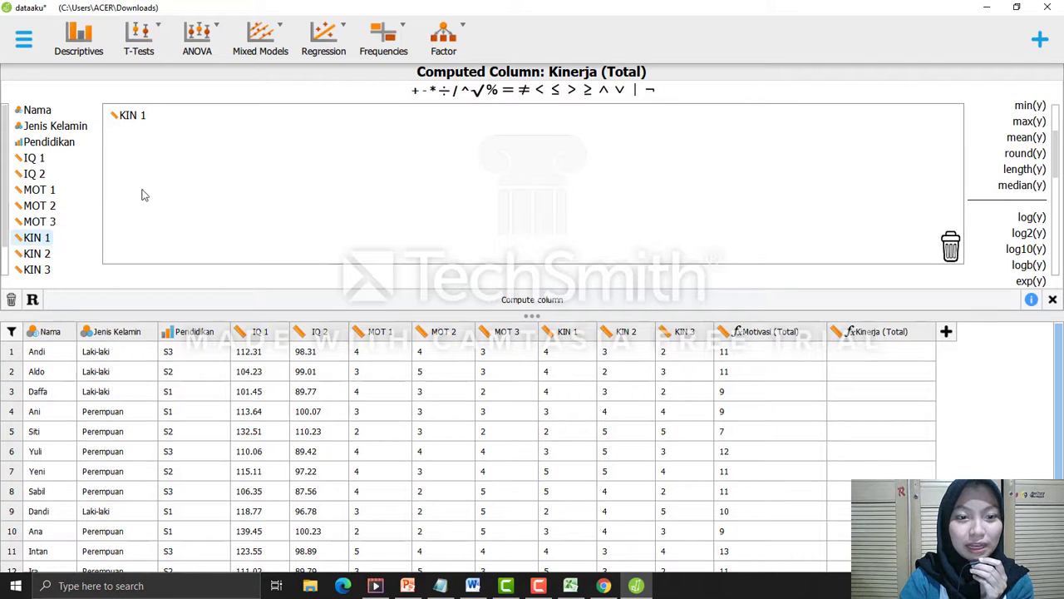
left_click(420, 91)
double_click(33, 254)
left_click(415, 90)
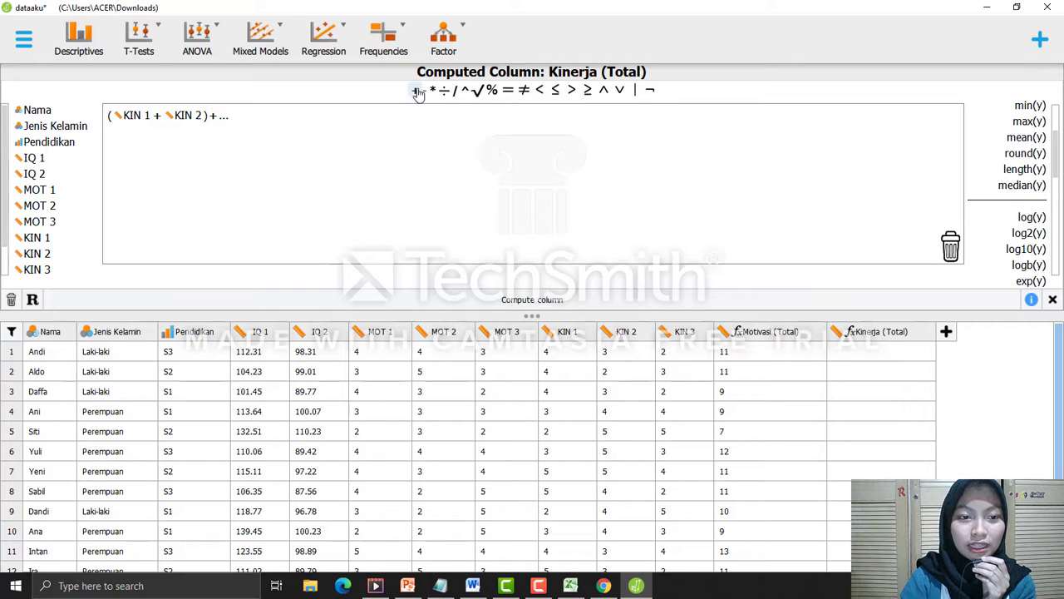
double_click(38, 271)
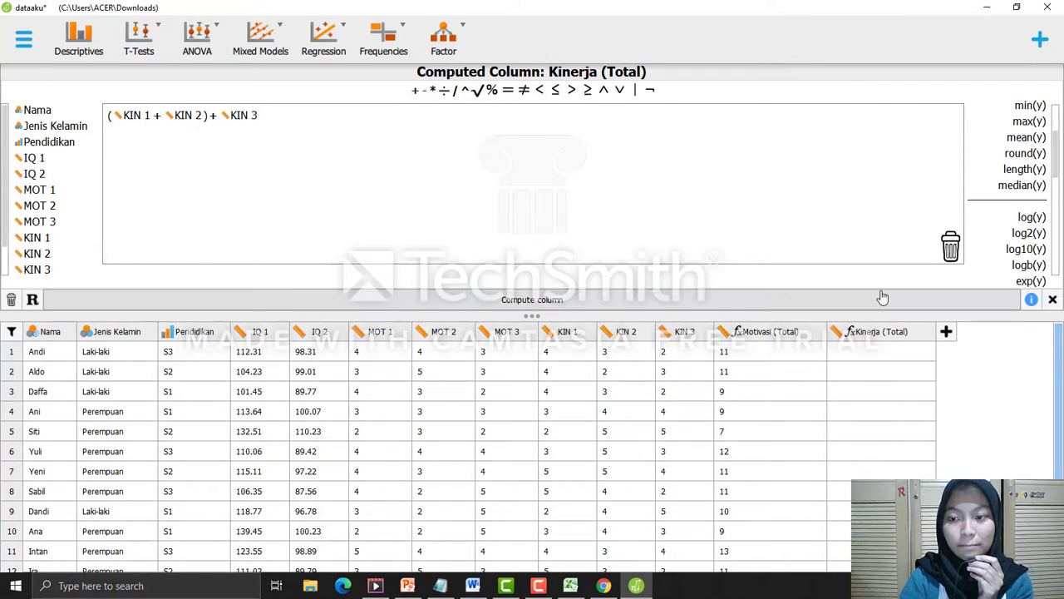
left_click(824, 297)
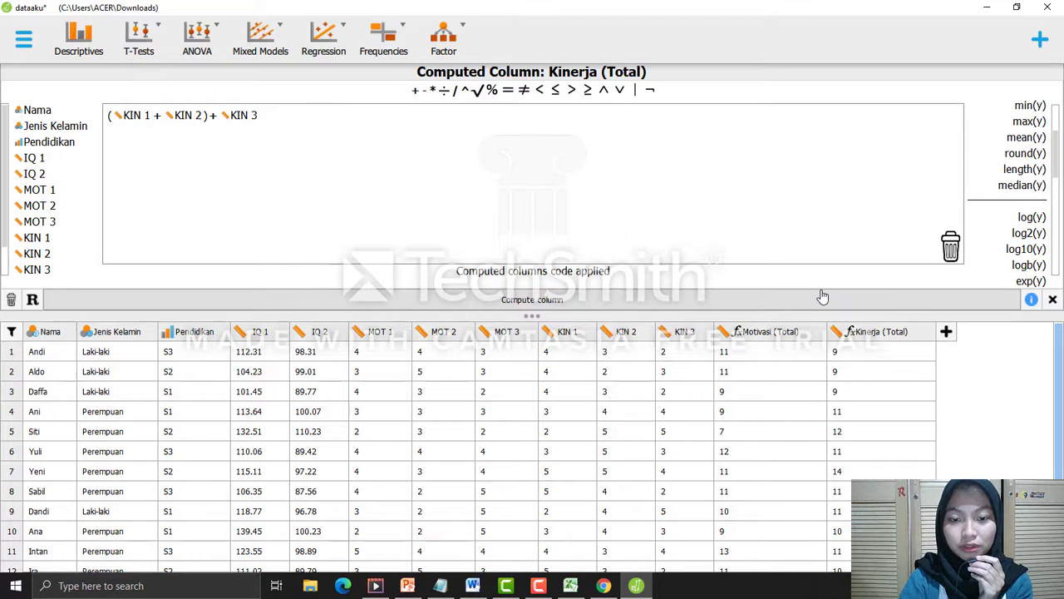
mouse_move(1059, 339)
left_mouse_down()
mouse_move(1061, 406)
mouse_move(1063, 351)
left_mouse_up()
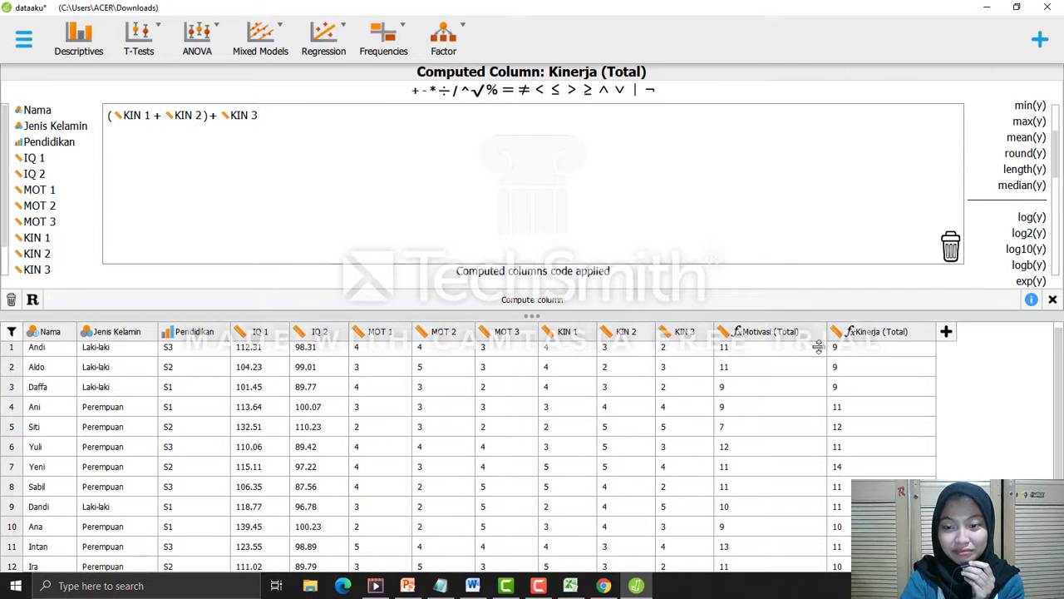
left_click_drag(1062, 414, 1062, 411)
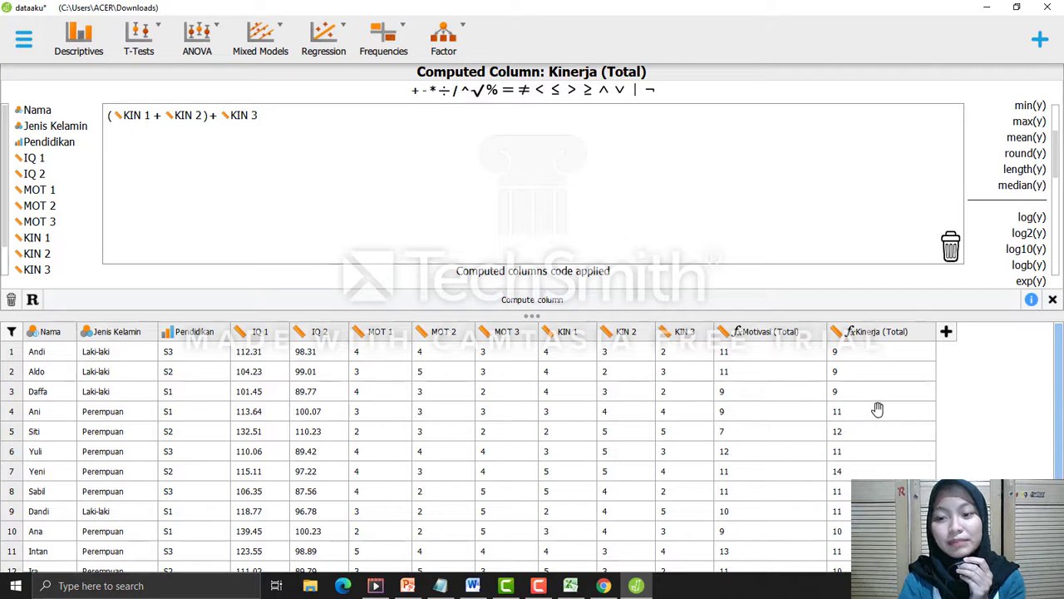
mouse_move(1063, 379)
left_mouse_down()
mouse_move(1063, 418)
mouse_move(1063, 378)
left_mouse_up()
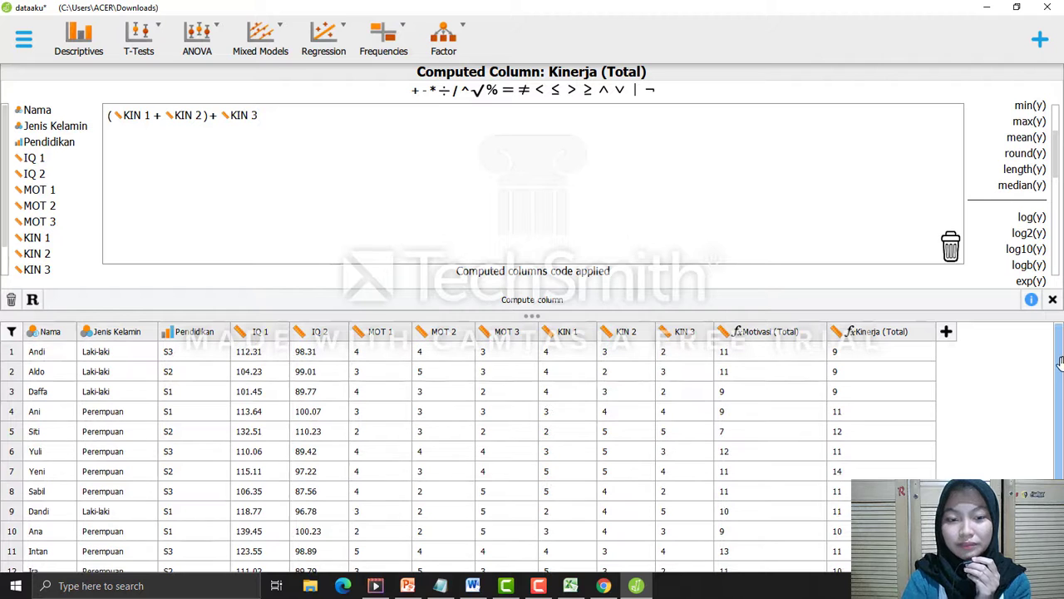
Switch to Notepad and read the questions about the IQ 1 and IQ 2 averages against the JASP data
left_click(539, 585)
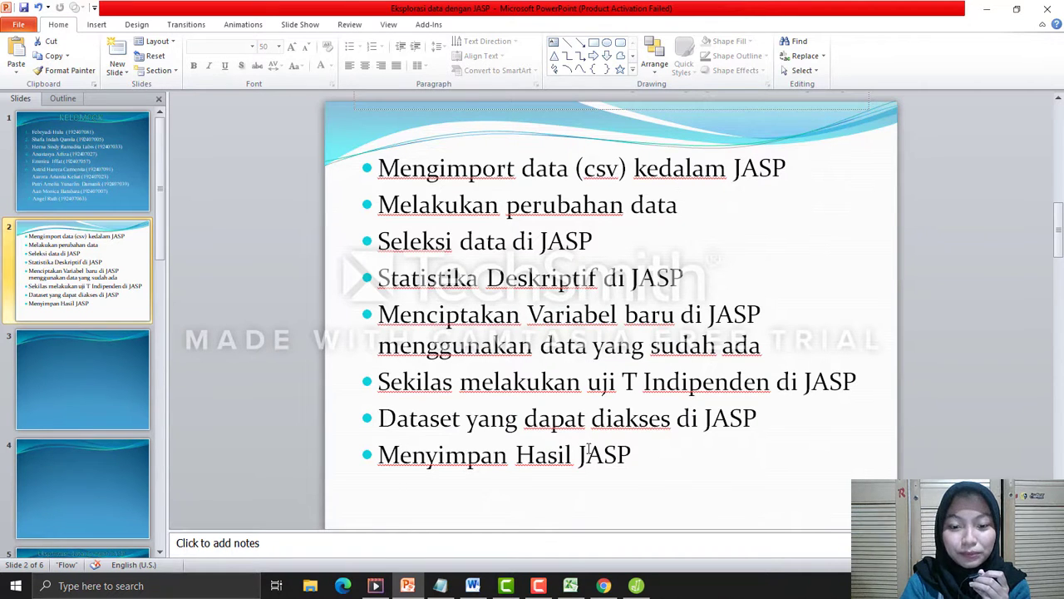
left_click(441, 586)
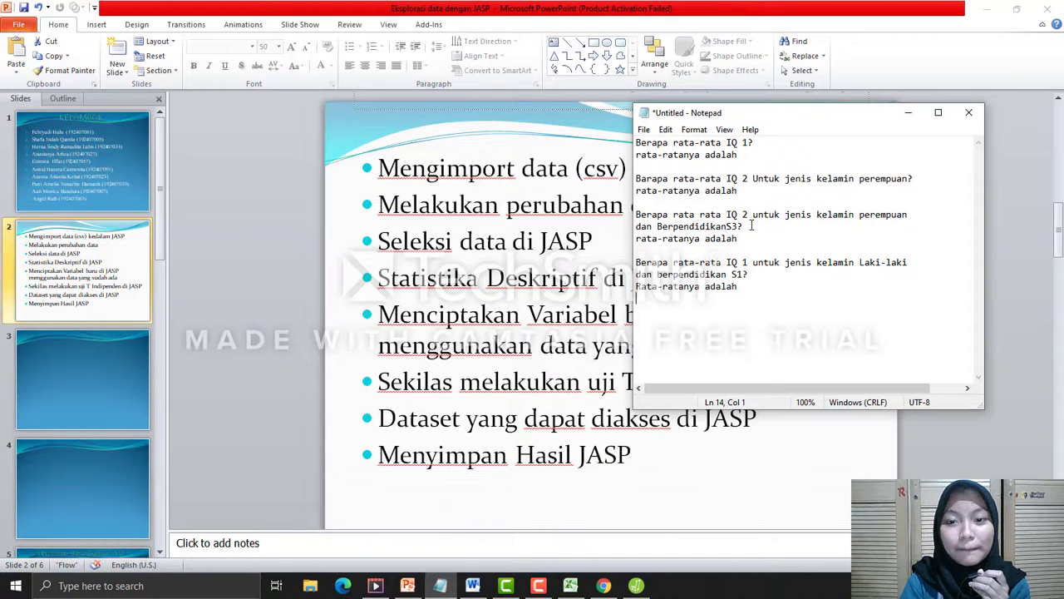
left_click(636, 585)
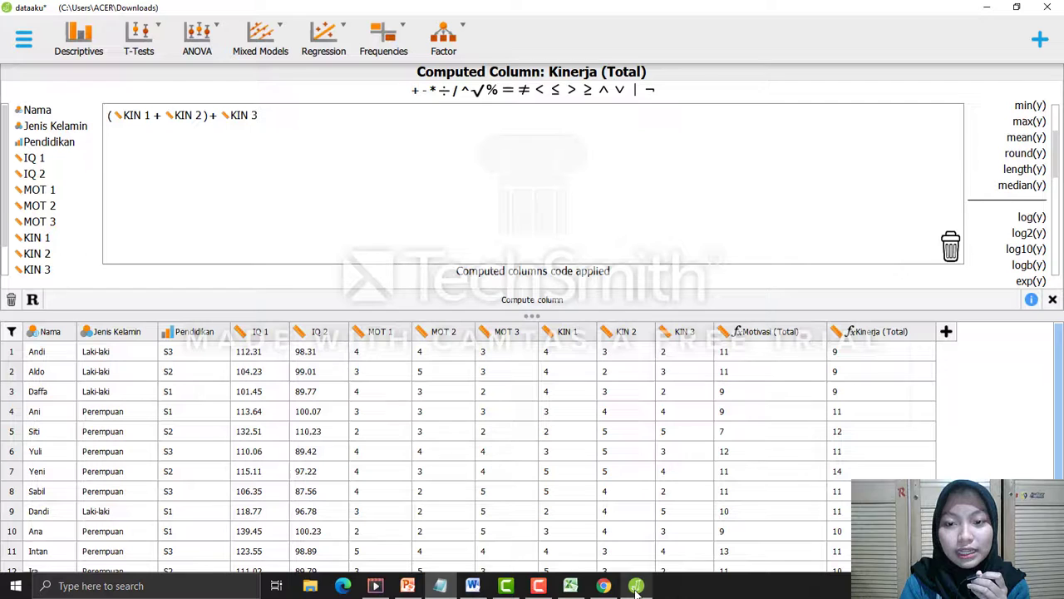
left_click(441, 586)
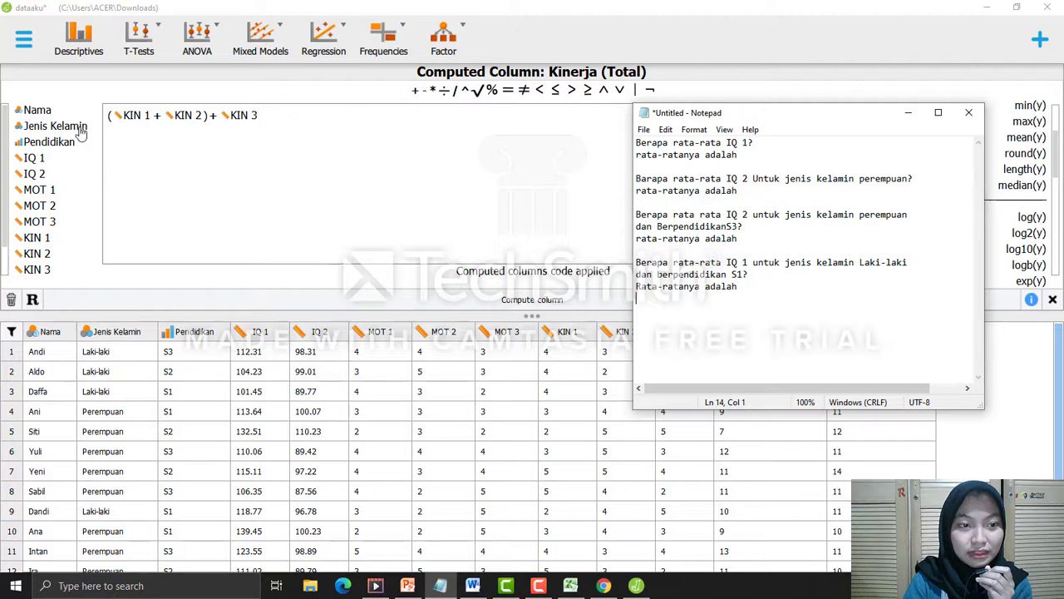
Start a Descriptive Statistics analysis in JASP with IQ 1 as the variable
left_click(79, 57)
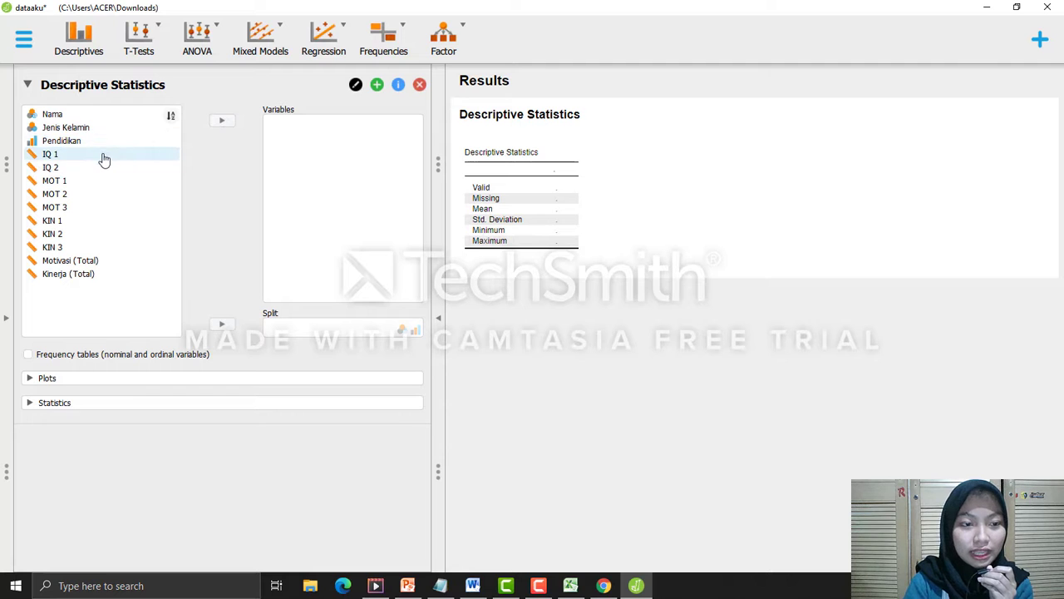
left_click(103, 160)
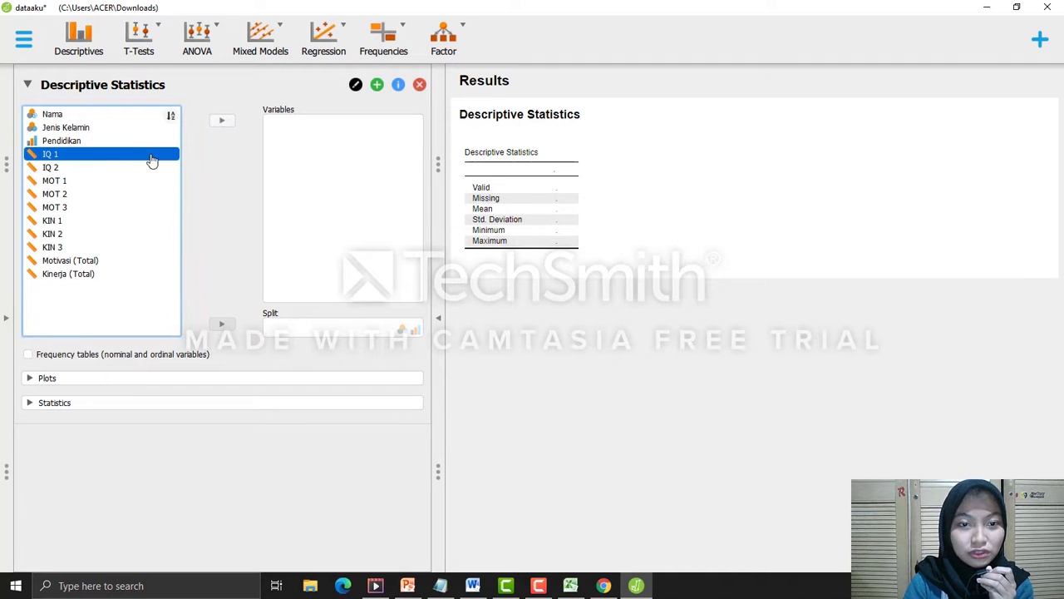
left_click(222, 122)
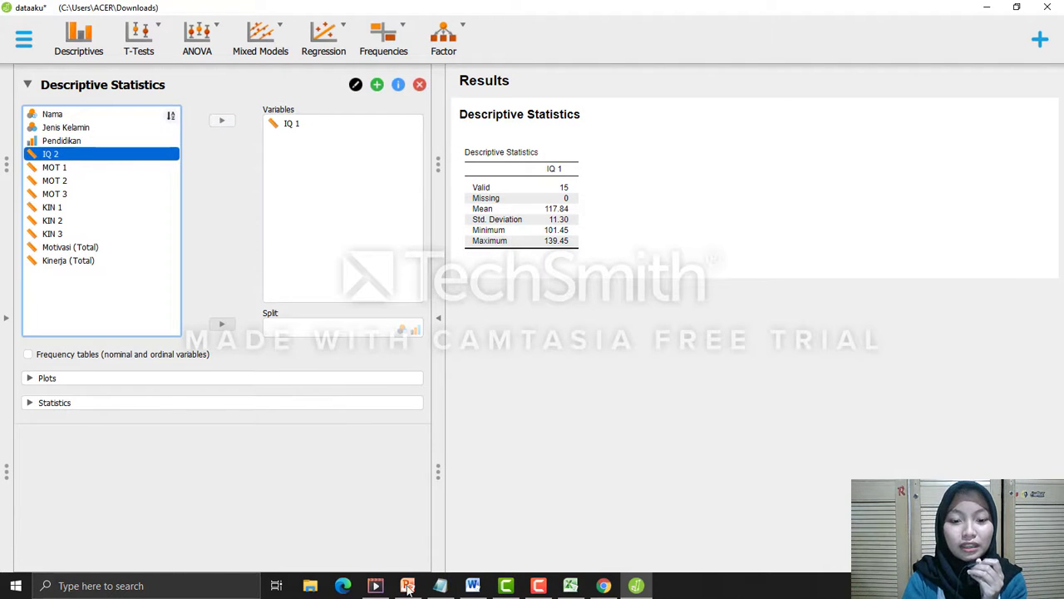
In Notepad, enter 117,84 as the answer to the IQ 1 average question and go to the second answer line
left_click(438, 587)
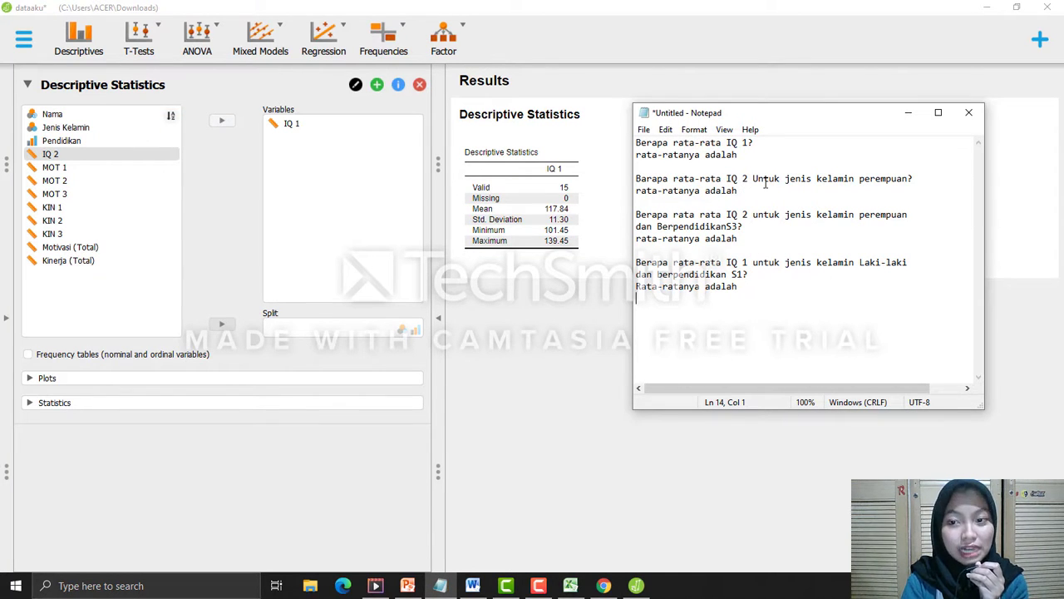
left_click(749, 159)
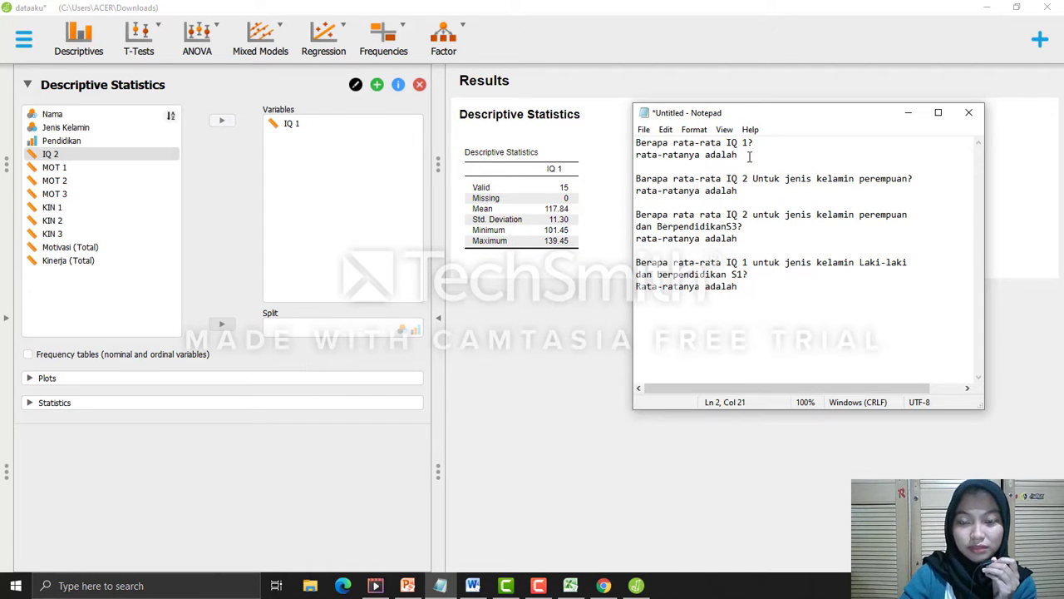
type("117,")
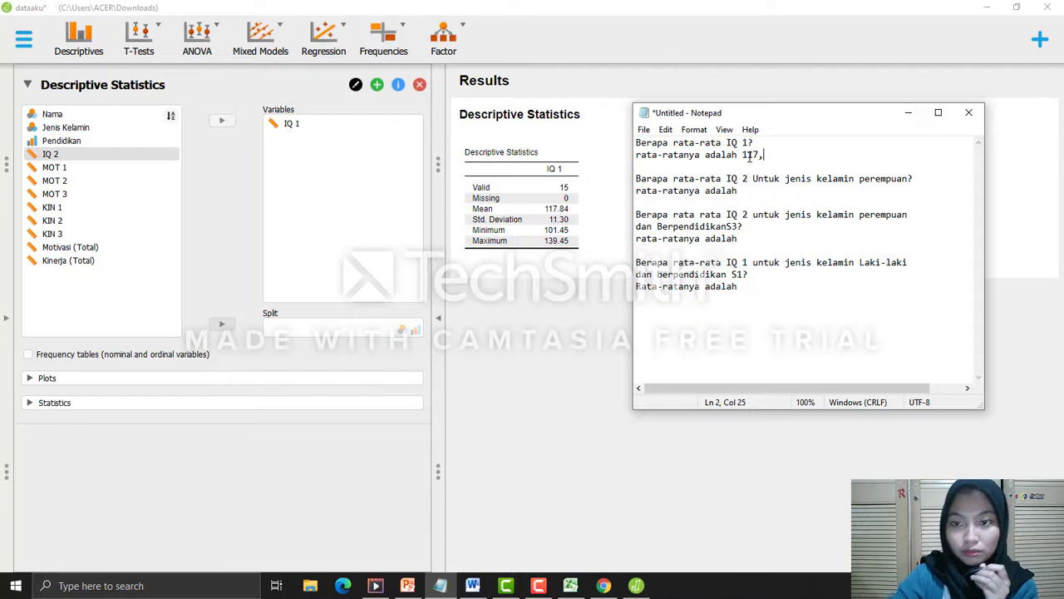
type("84")
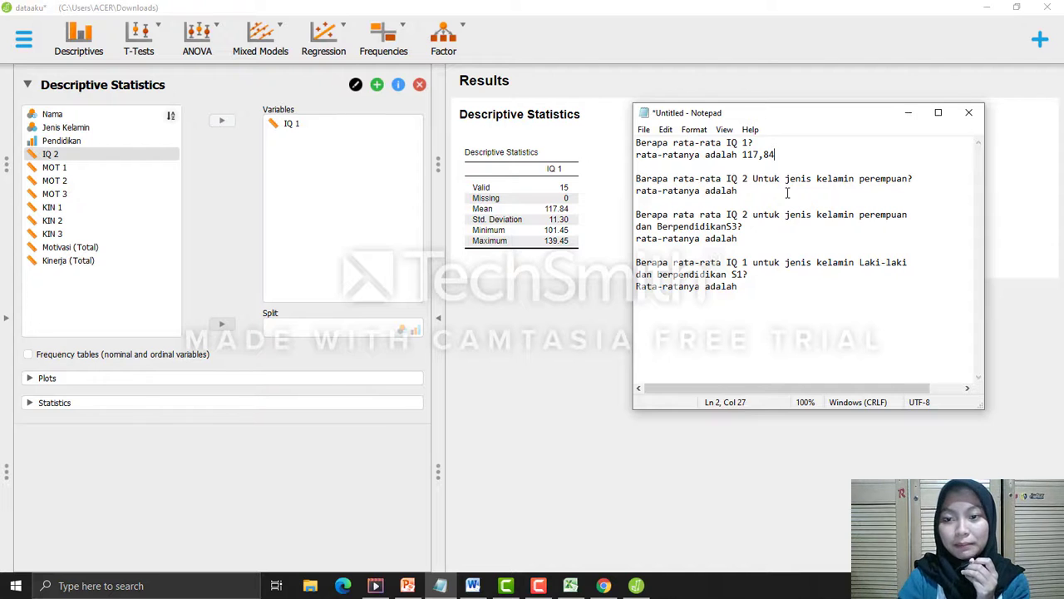
left_click(748, 192)
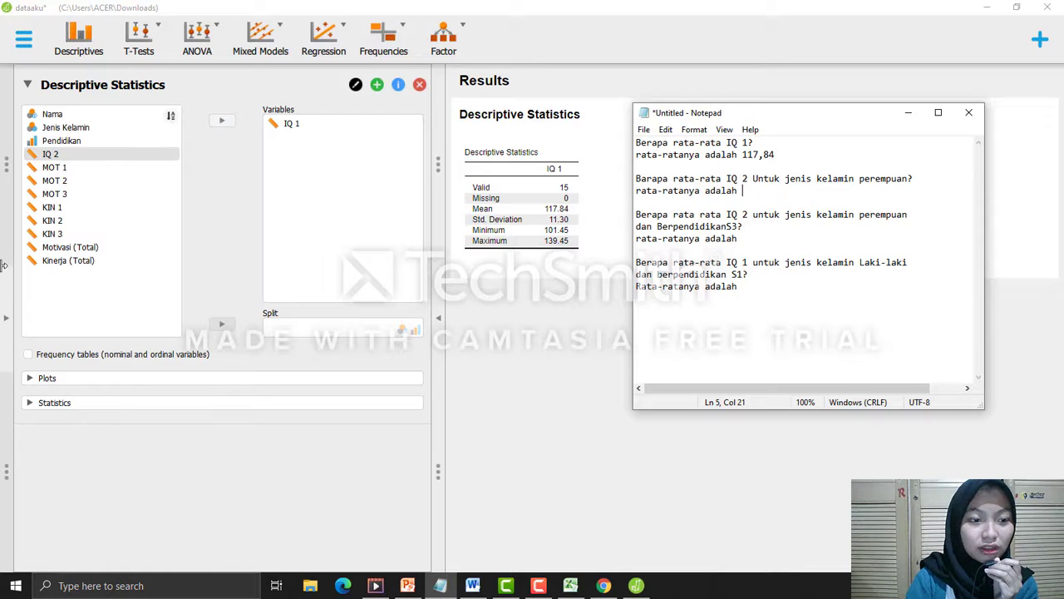
Return to the JASP data table and filter Jenis Kelamin to exclude Laki-laki, keeping only Perempuan, then close its label editor
left_click(4, 318)
left_click(3, 309)
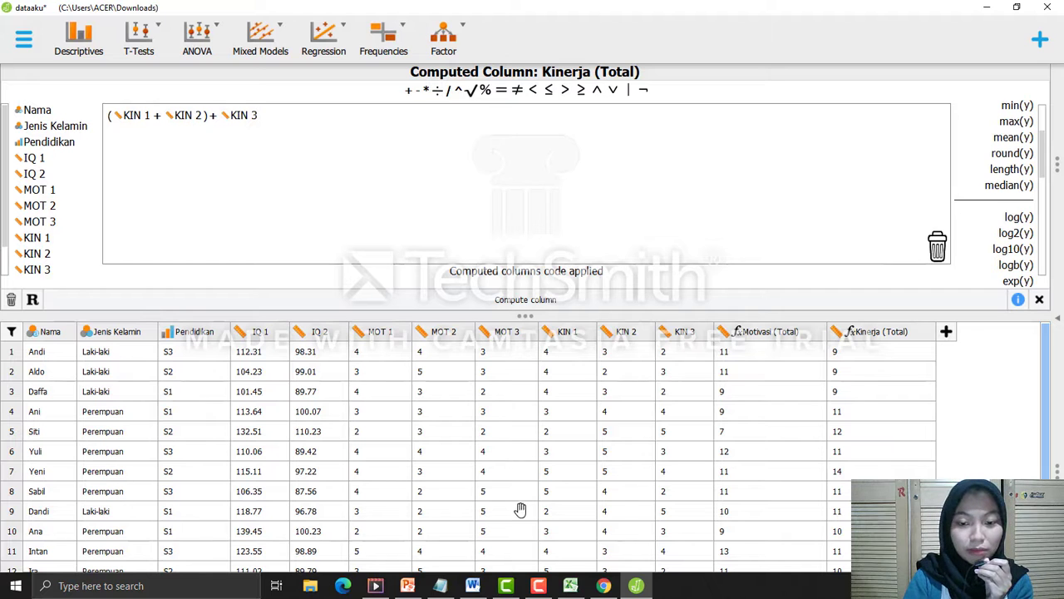
left_click(440, 586)
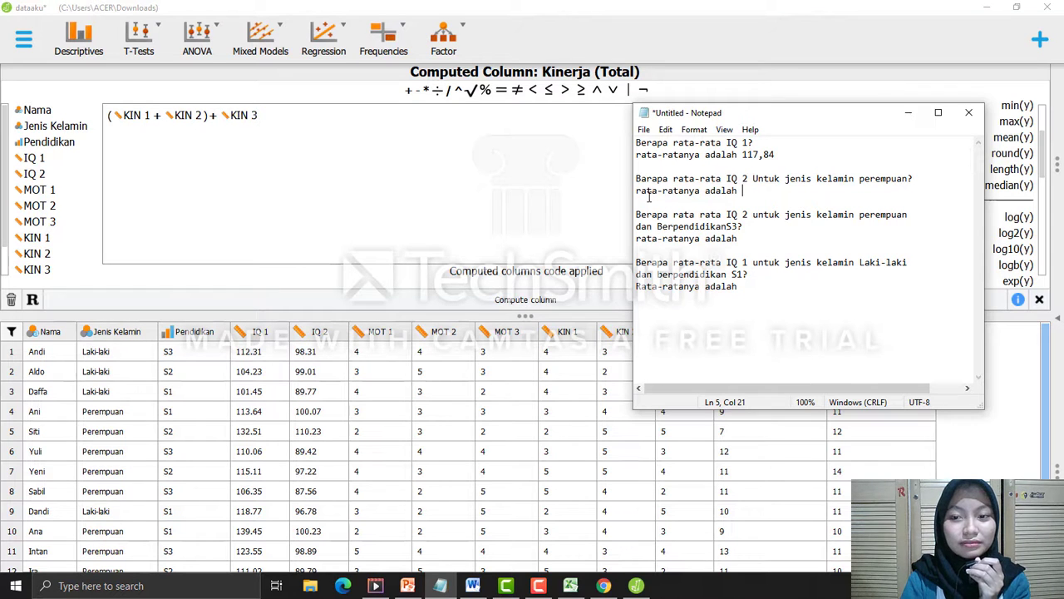
left_click(129, 333)
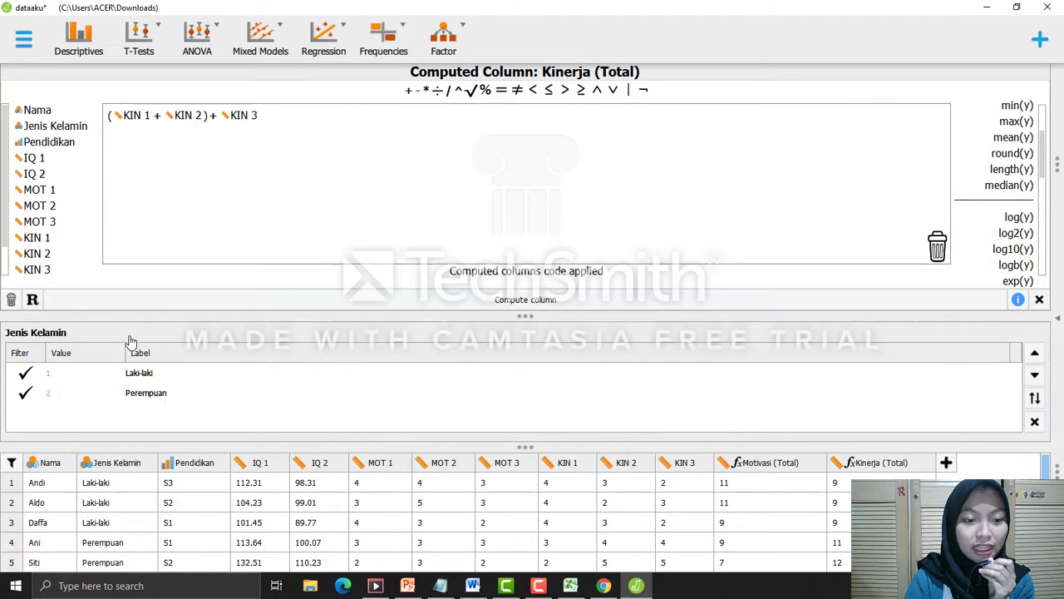
left_click(25, 374)
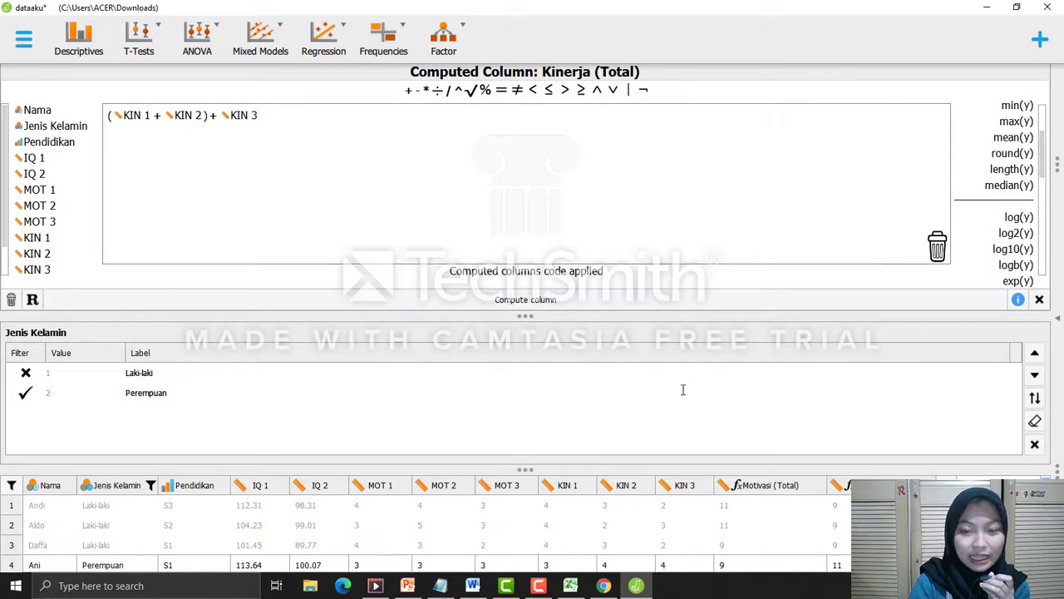
scroll(21, 509, "down", 4)
scroll(20, 509, "up", 1)
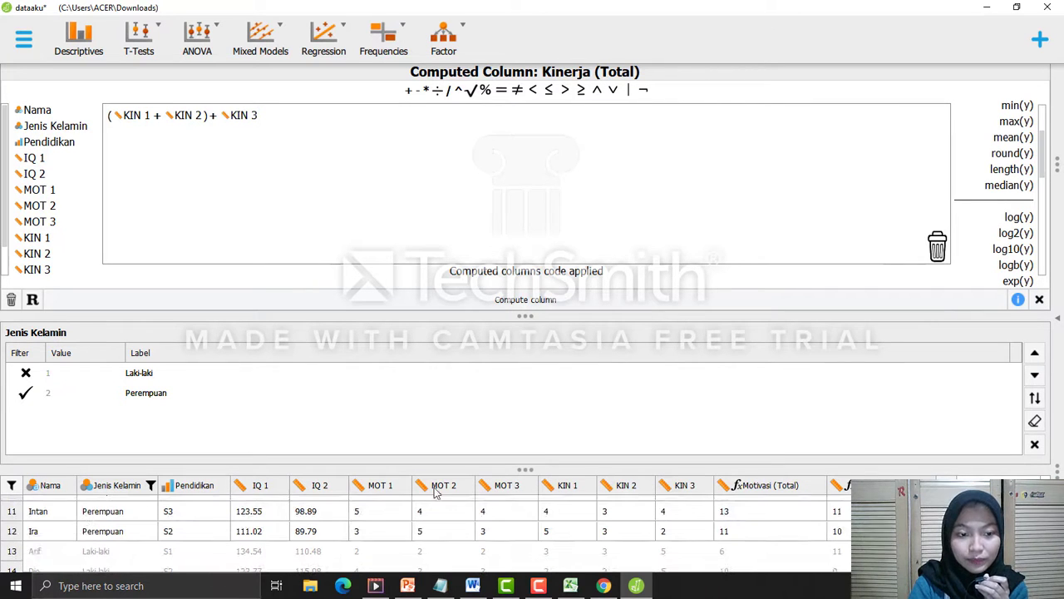
left_click(130, 491)
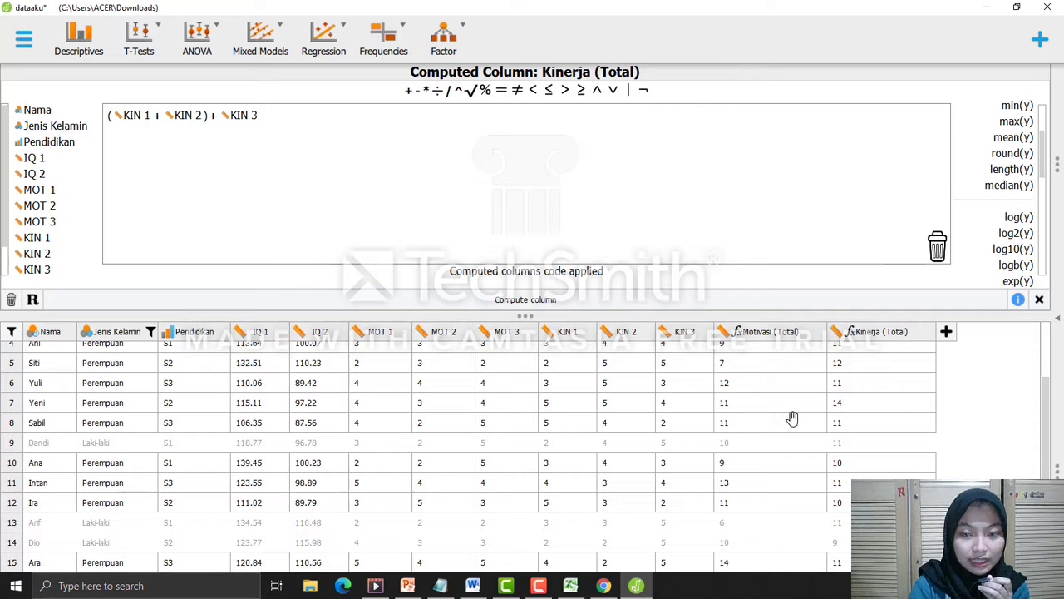
Start a new Descriptive Statistics analysis on the filtered data with IQ 2 as the variable, checking the second question in Notepad
left_click_drag(1049, 415, 1050, 307)
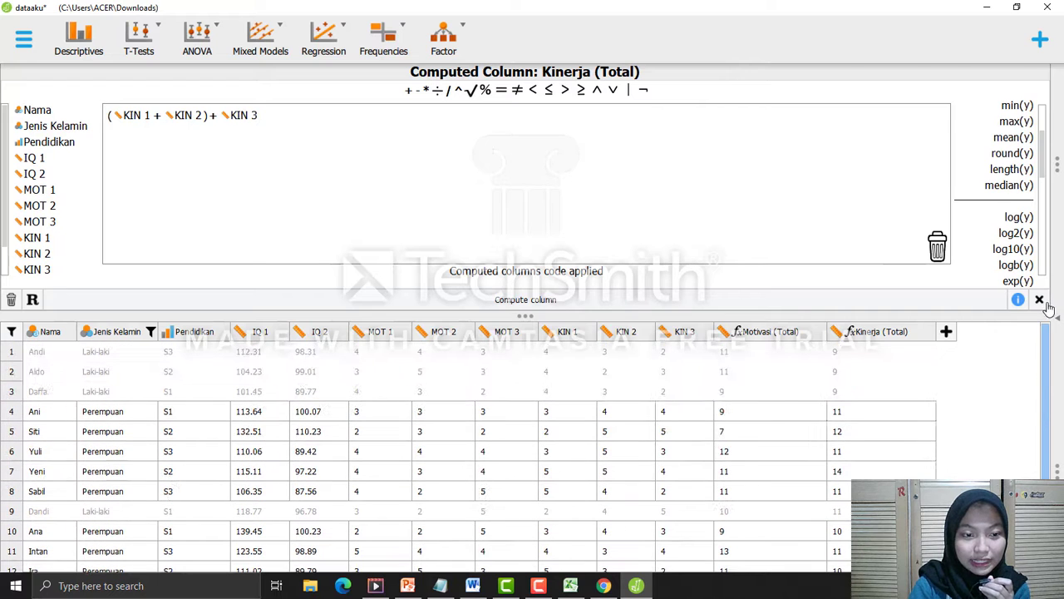
left_click(90, 55)
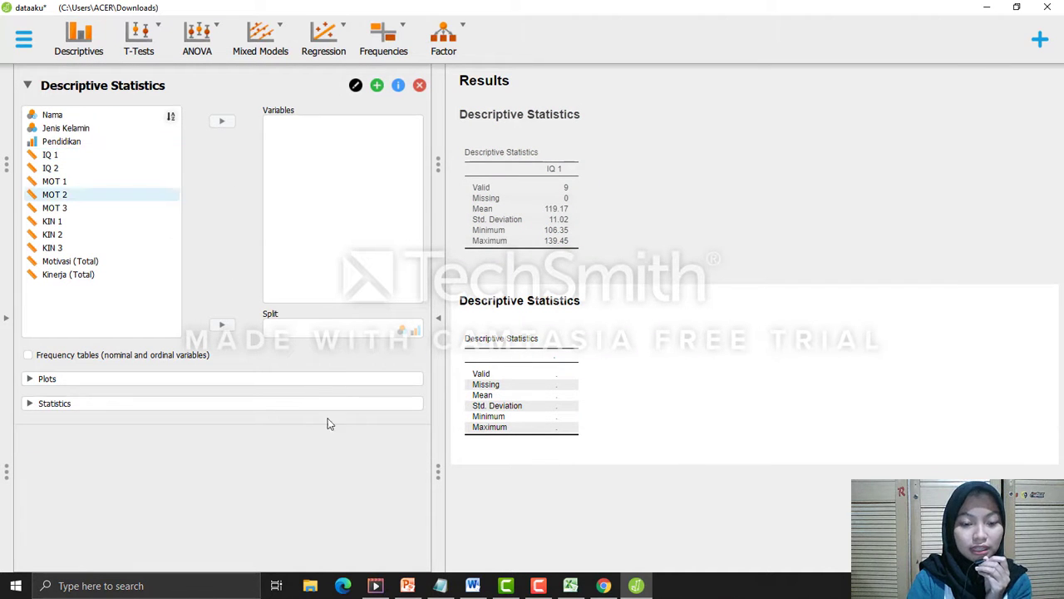
left_click(444, 587)
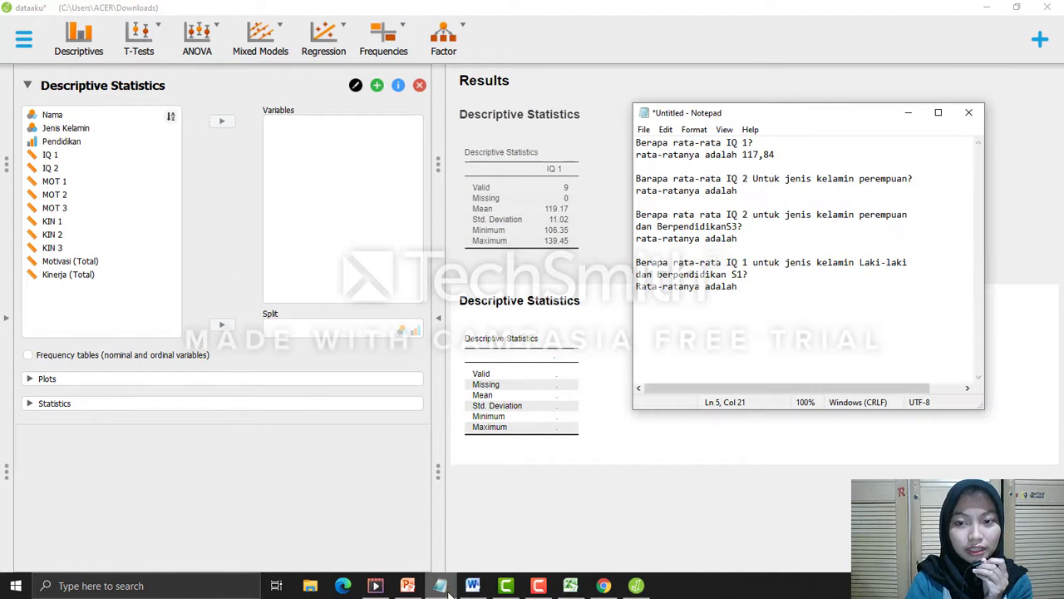
left_click(103, 177)
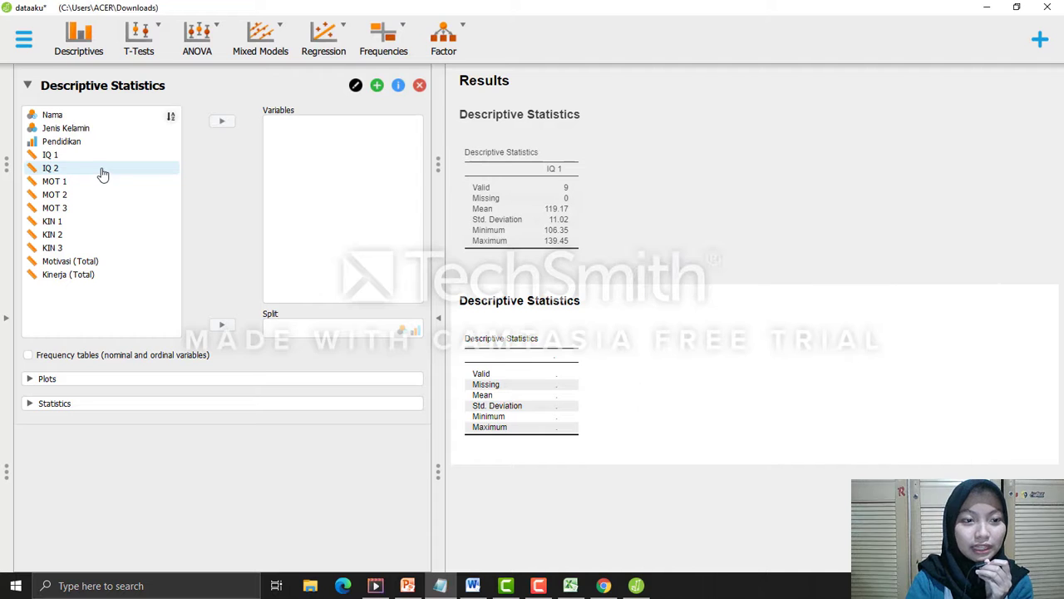
left_click(222, 161)
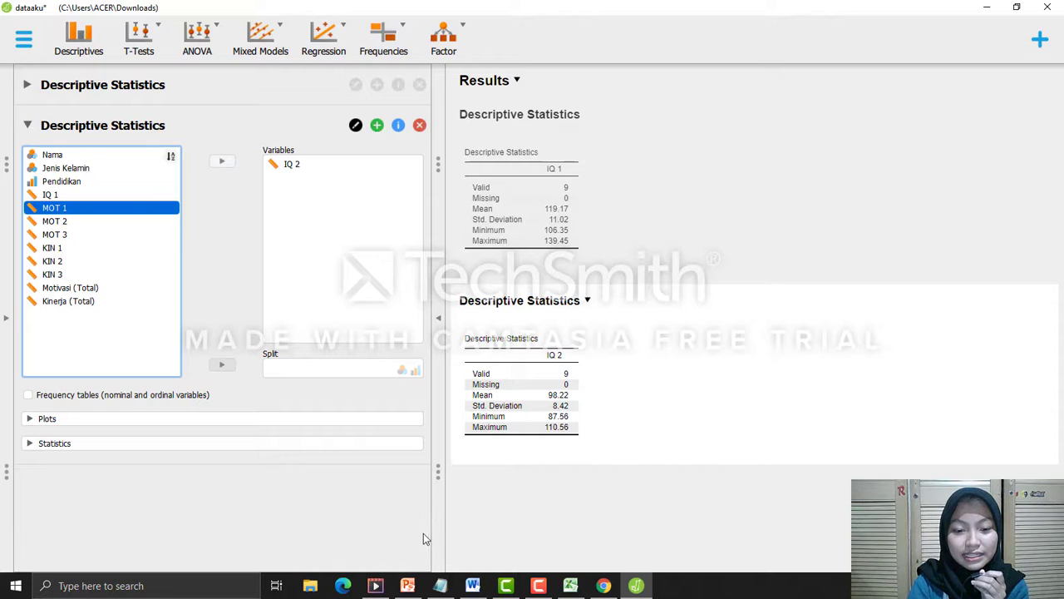
Recheck the second Notepad question against the filtered JASP data and add another Descriptive Statistics analysis with IQ 2 as the variable
left_click(440, 586)
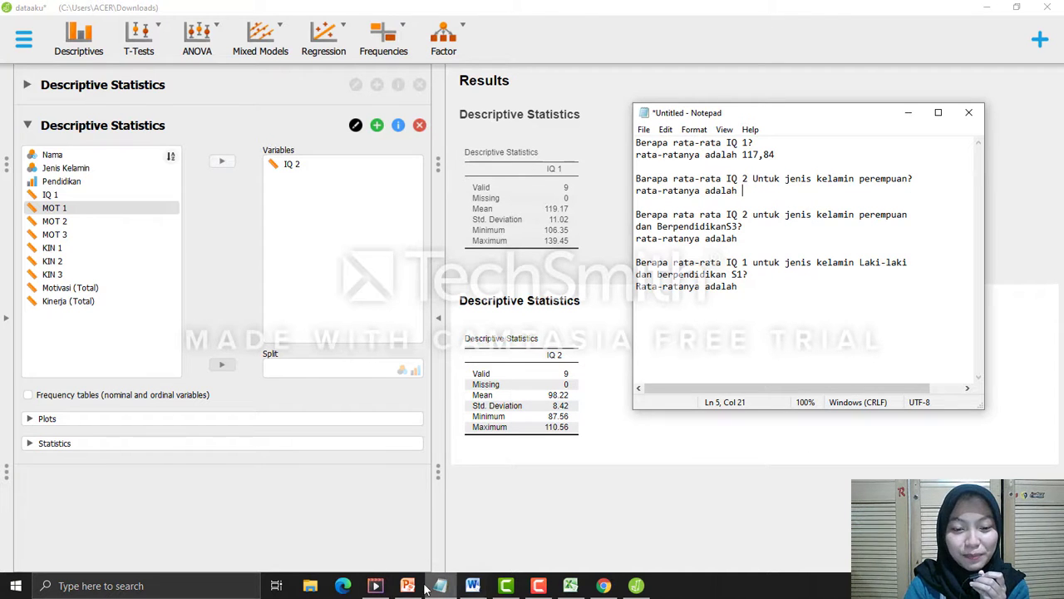
left_click(637, 588)
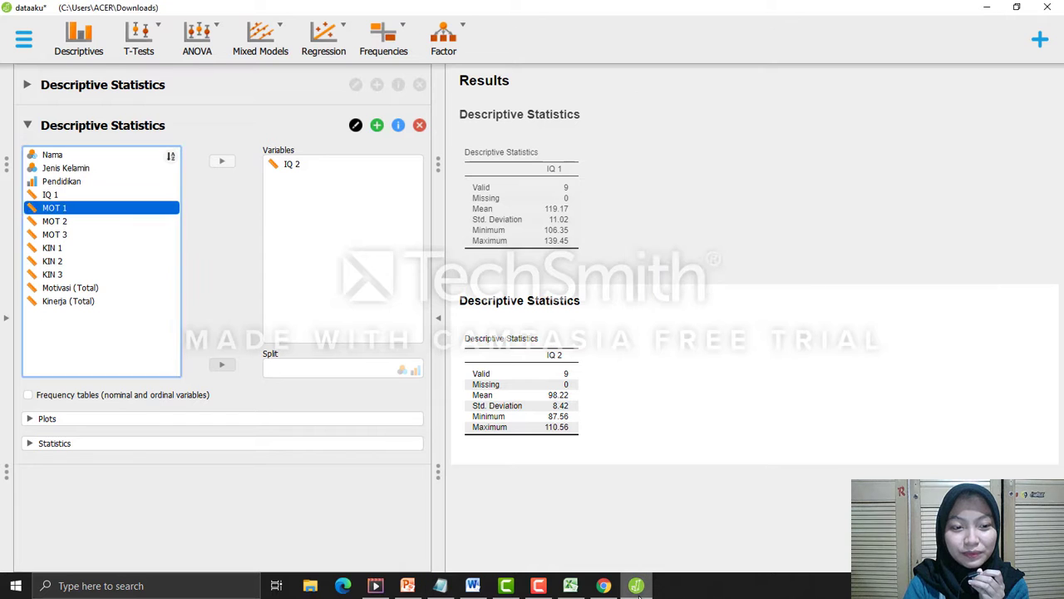
left_click(6, 315)
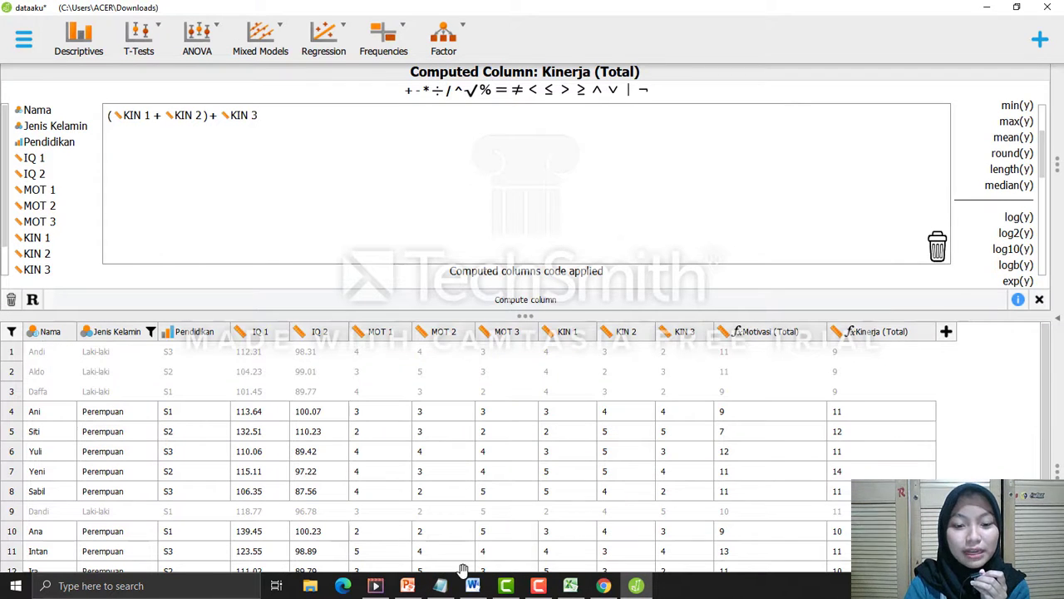
left_click(441, 587)
mouse_move(412, 590)
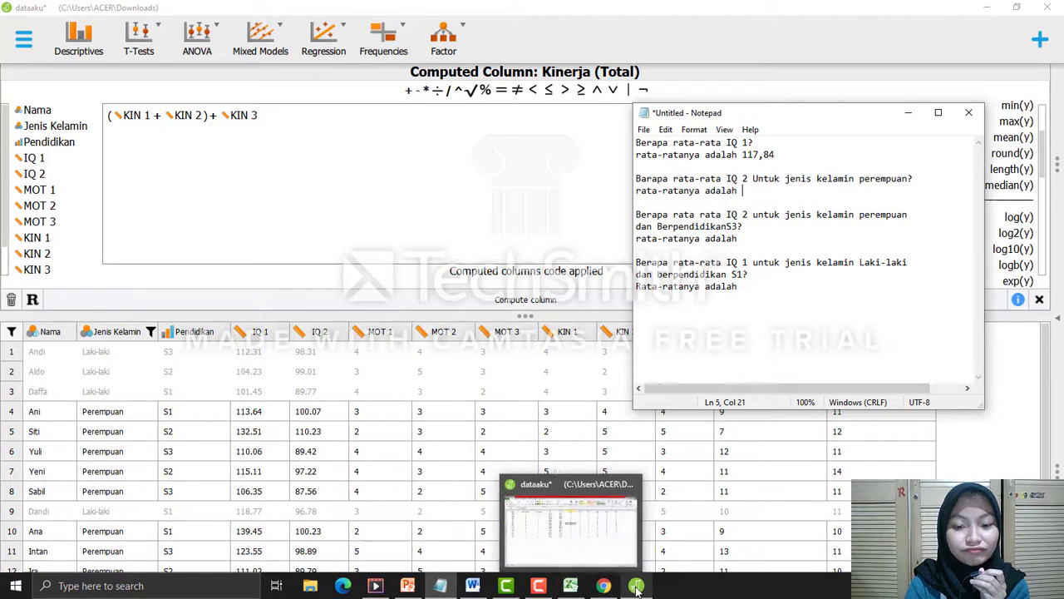
left_click(74, 42)
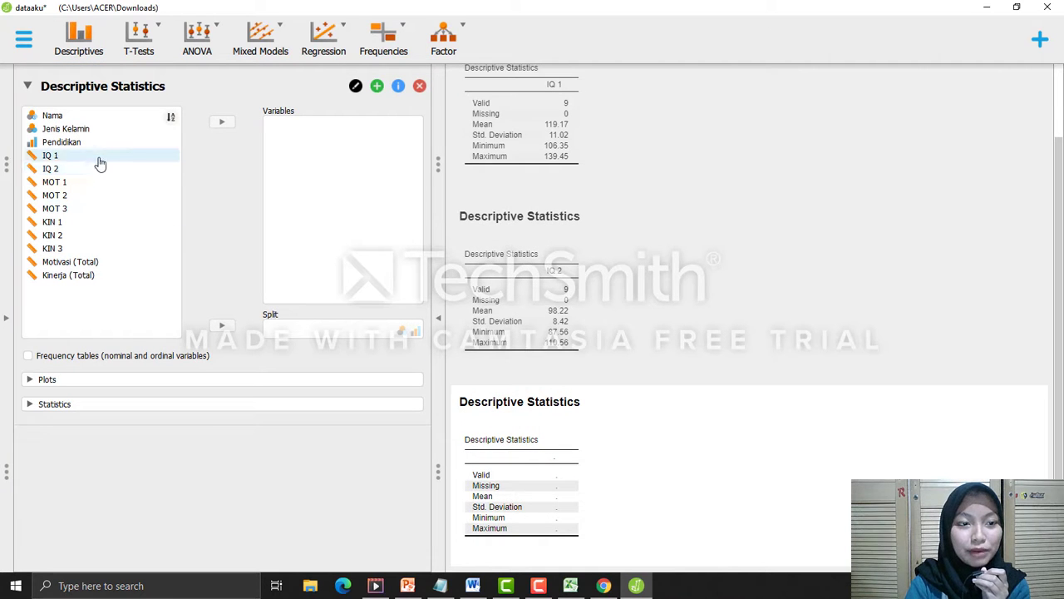
left_click(96, 169)
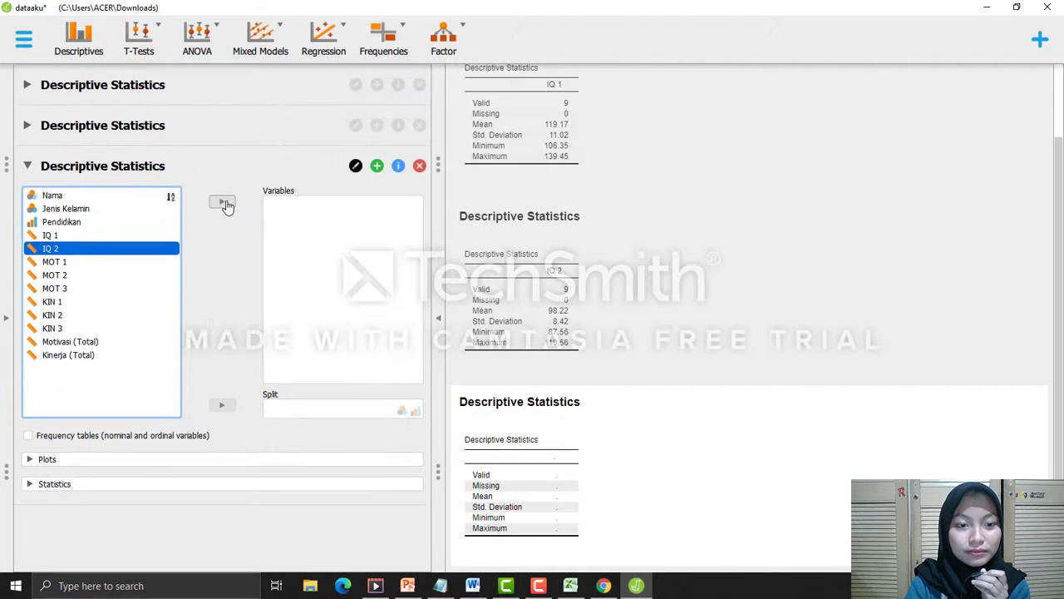
left_click(223, 203)
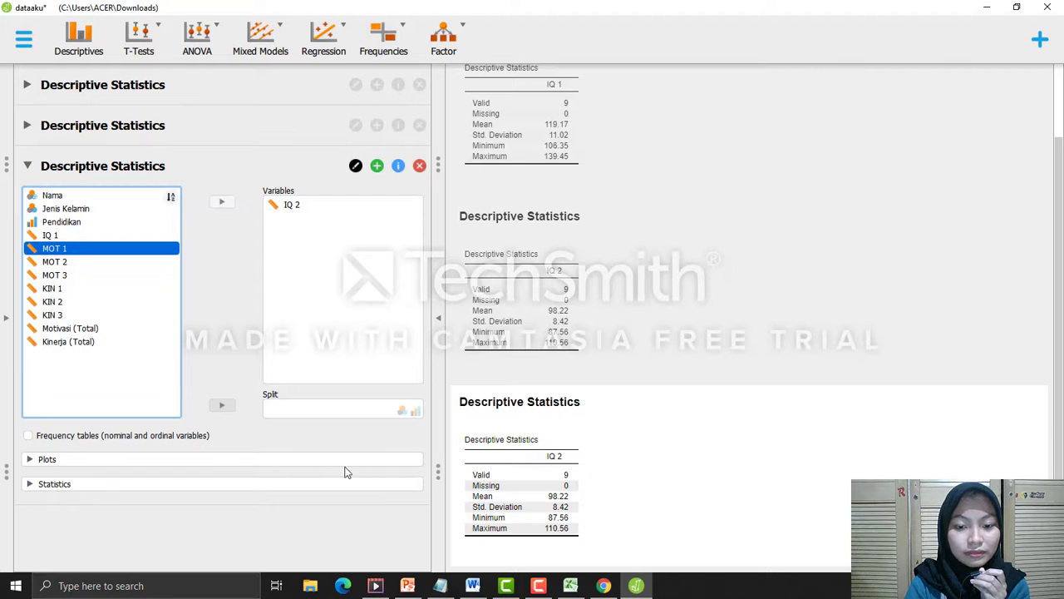
In Notepad, enter 98,22 as the answer to the IQ 2 average question for jenis kelamin perempuan
left_click(440, 586)
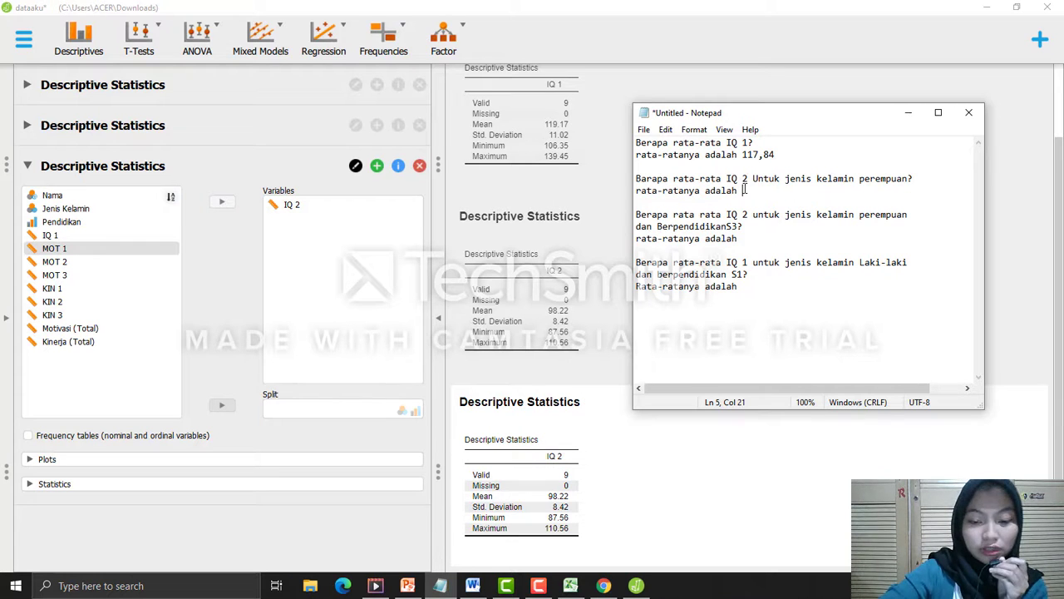
type(",22")
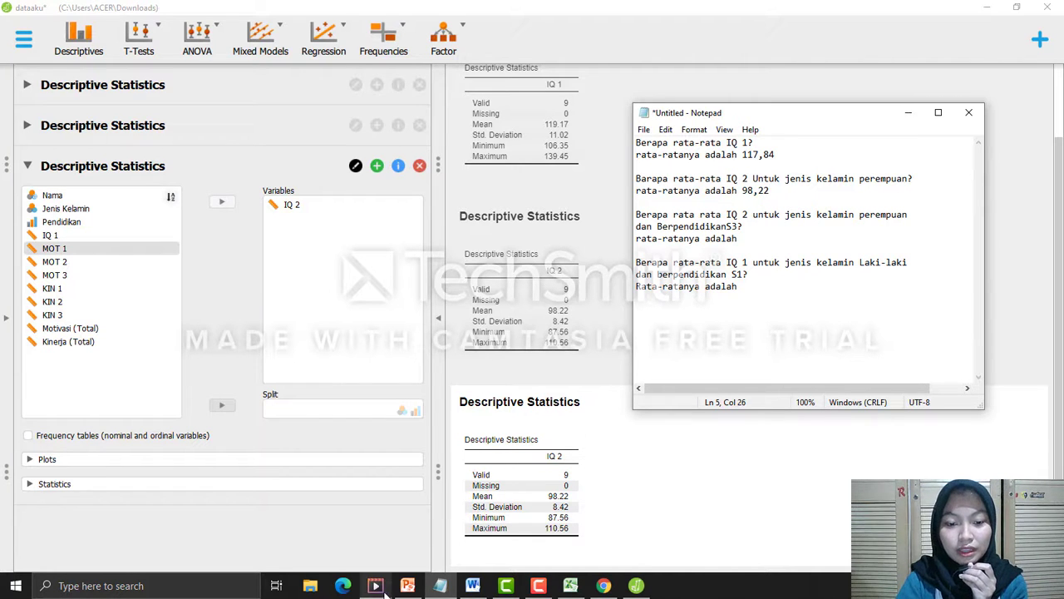
Bring back the JASP data table and, in Notepad, insert the missing space in the third question so it reads "Berpendidikan S3?"
mouse_move(605, 588)
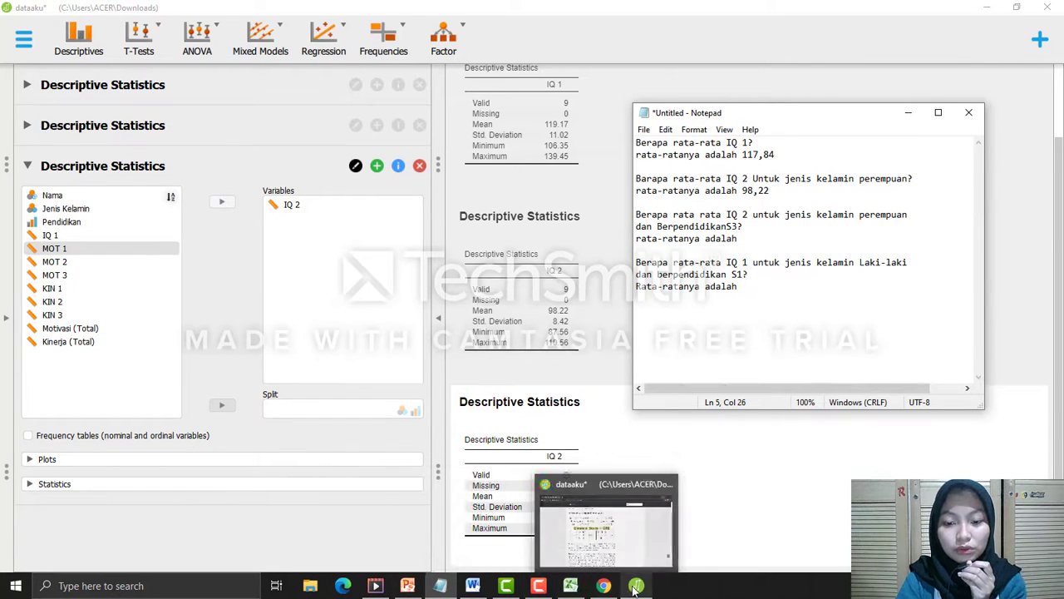
left_click(5, 323)
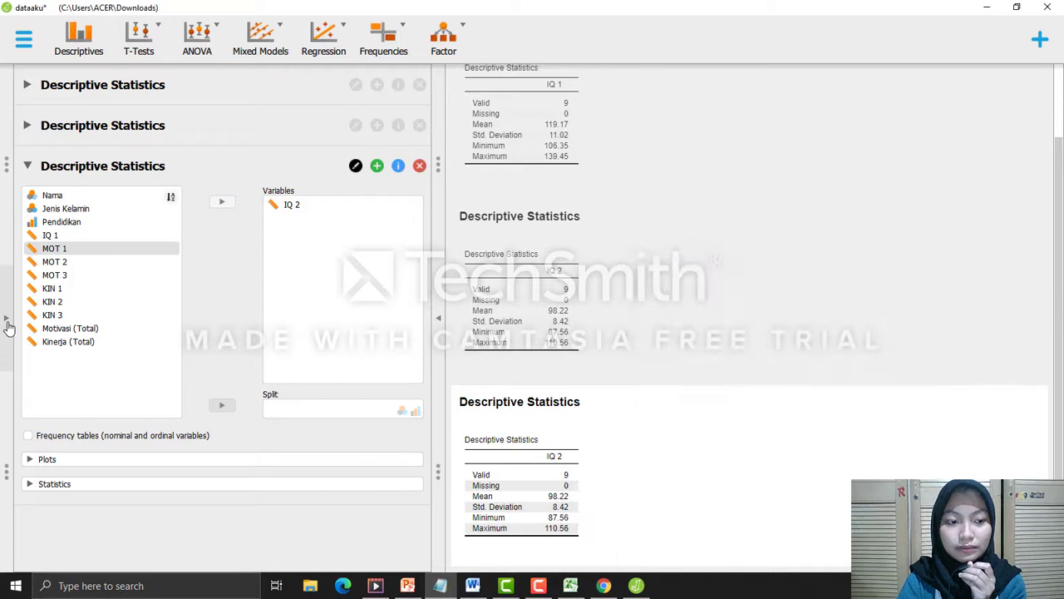
left_click(440, 586)
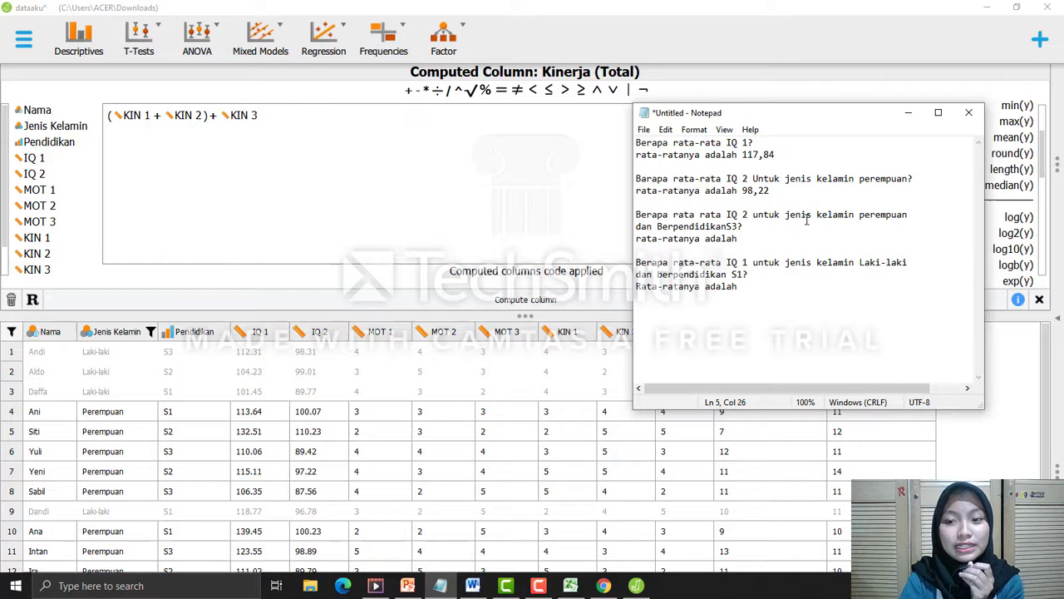
left_click(731, 227)
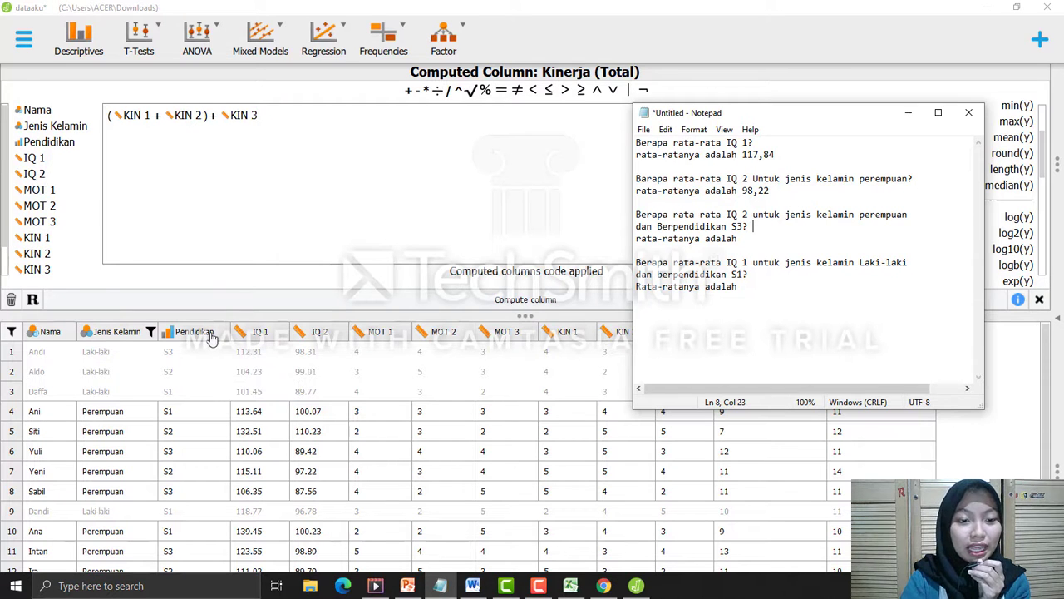
Filter Pendidikan in the JASP data table to exclude S1 and S2, keeping only S3, close its label editor and review the rows
left_click(194, 332)
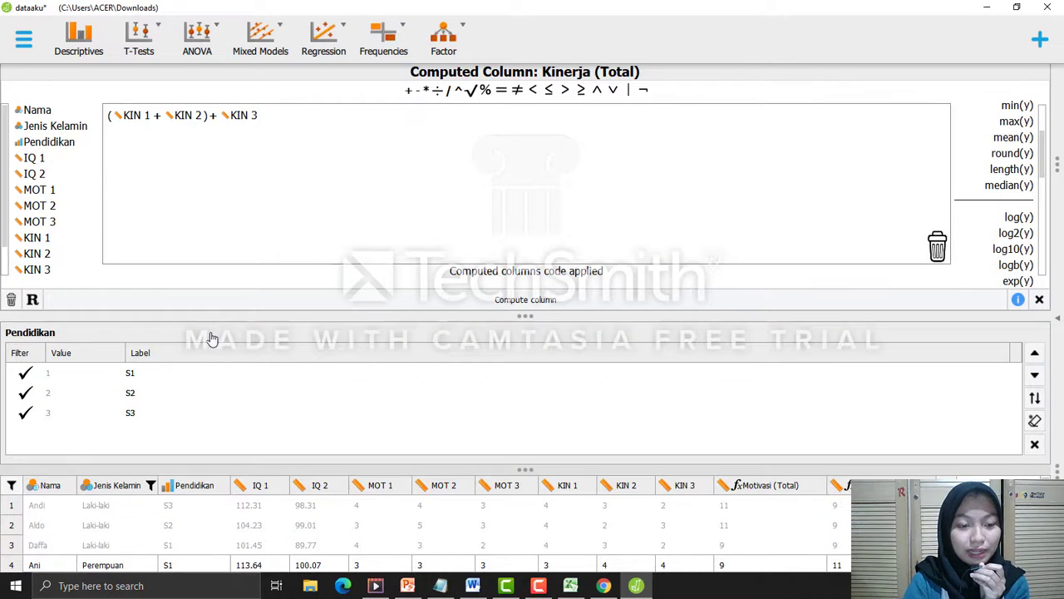
left_click(25, 373)
left_click(26, 394)
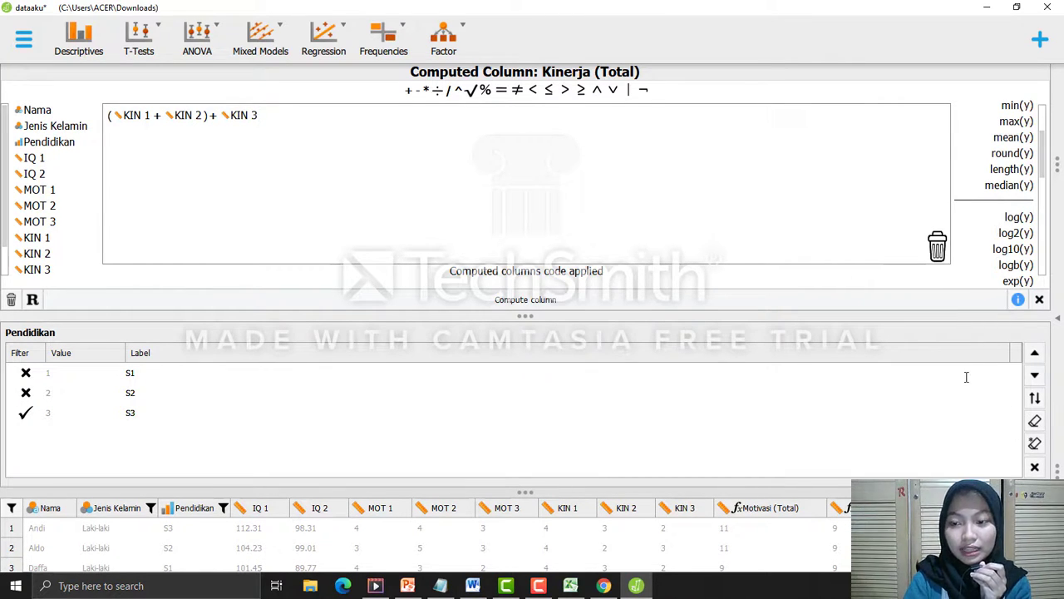
left_click(206, 511)
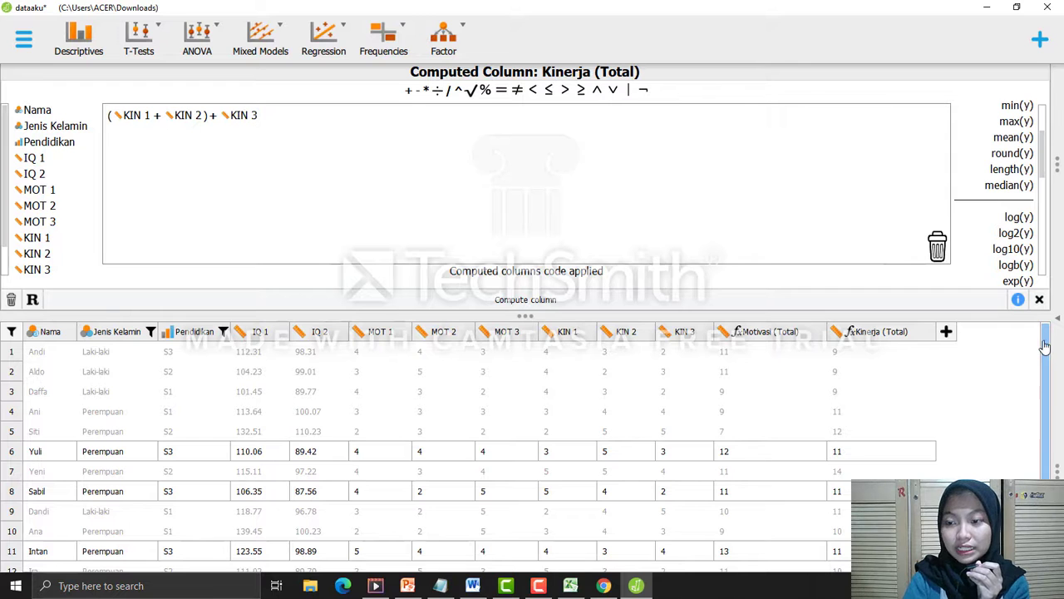
left_click_drag(1046, 348, 1048, 364)
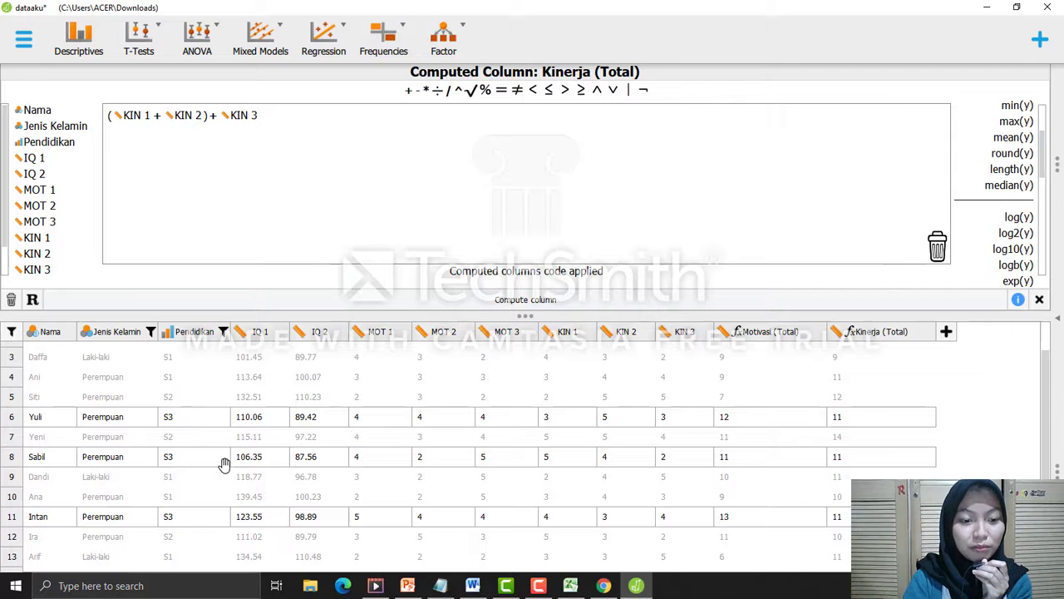
mouse_move(1049, 442)
left_mouse_down()
mouse_move(1055, 470)
mouse_move(1053, 456)
left_mouse_up()
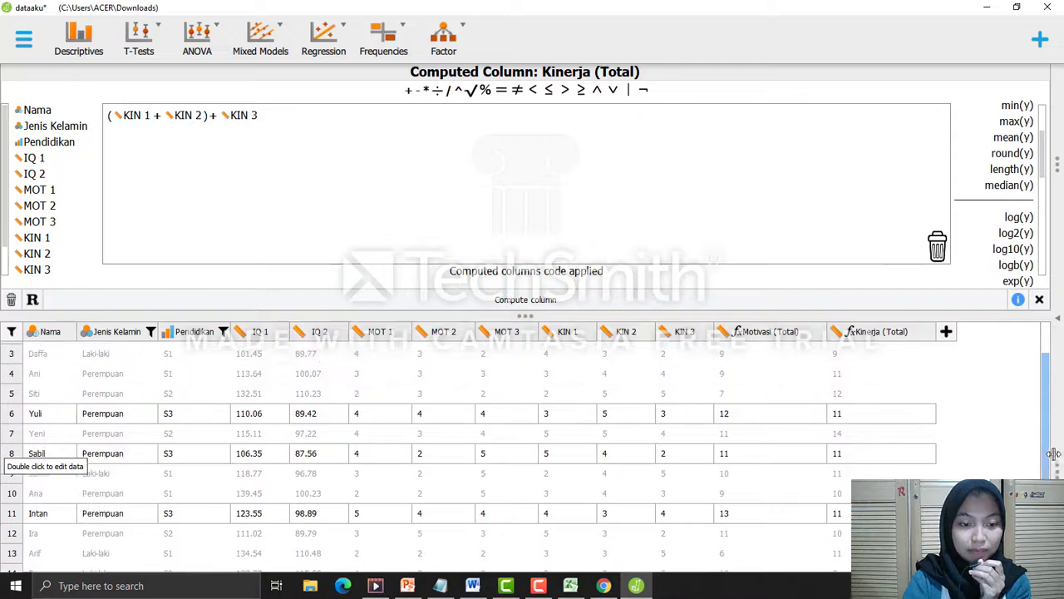
Create a Descriptive Statistics analysis with IQ 2 as the variable for the Perempuan and S3 data, consulting the third question in Notepad
left_click(79, 51)
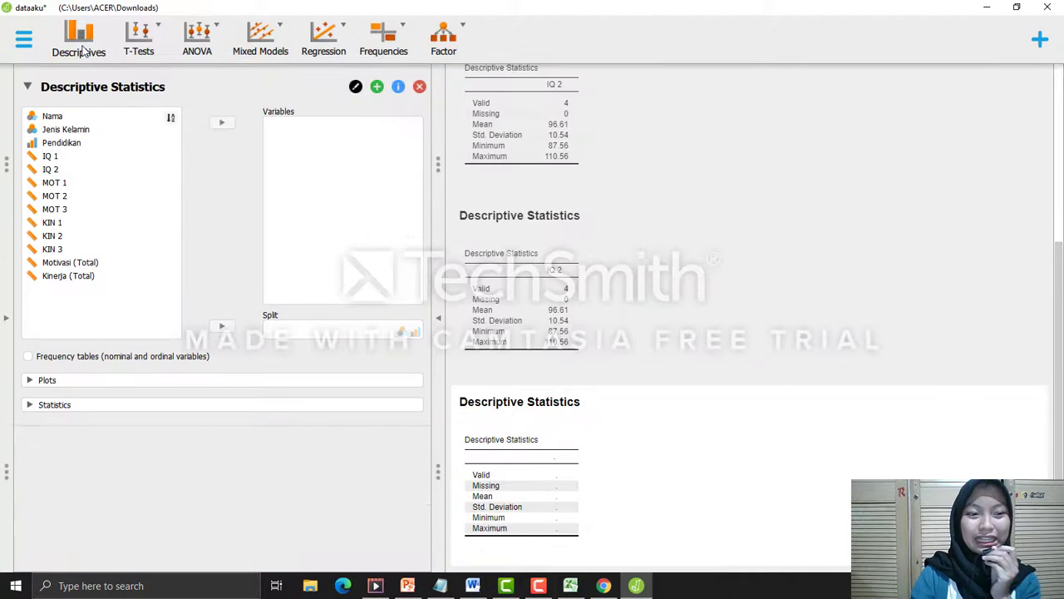
left_click(441, 587)
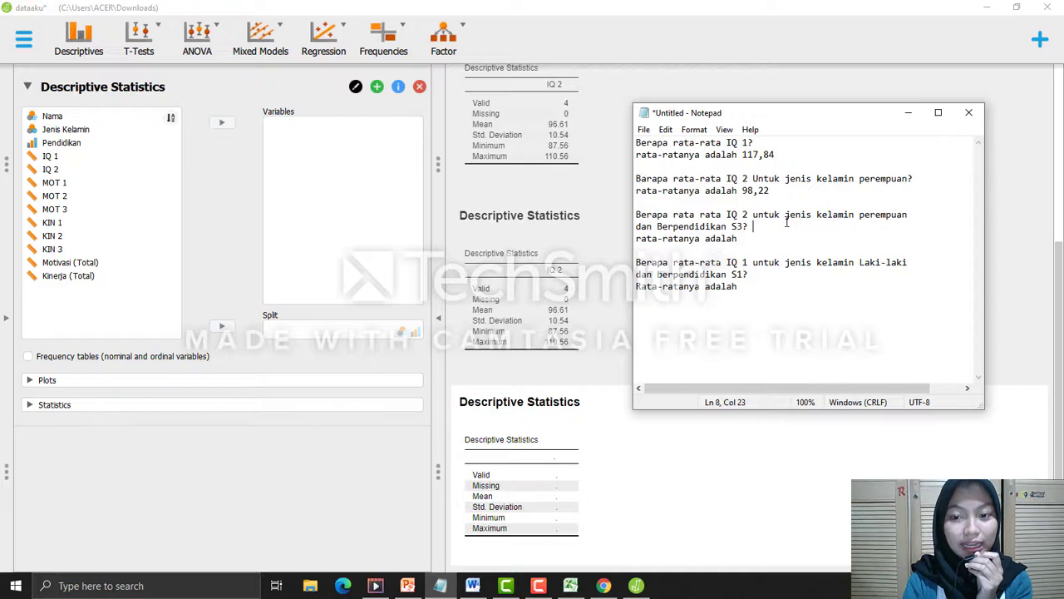
left_click(74, 170)
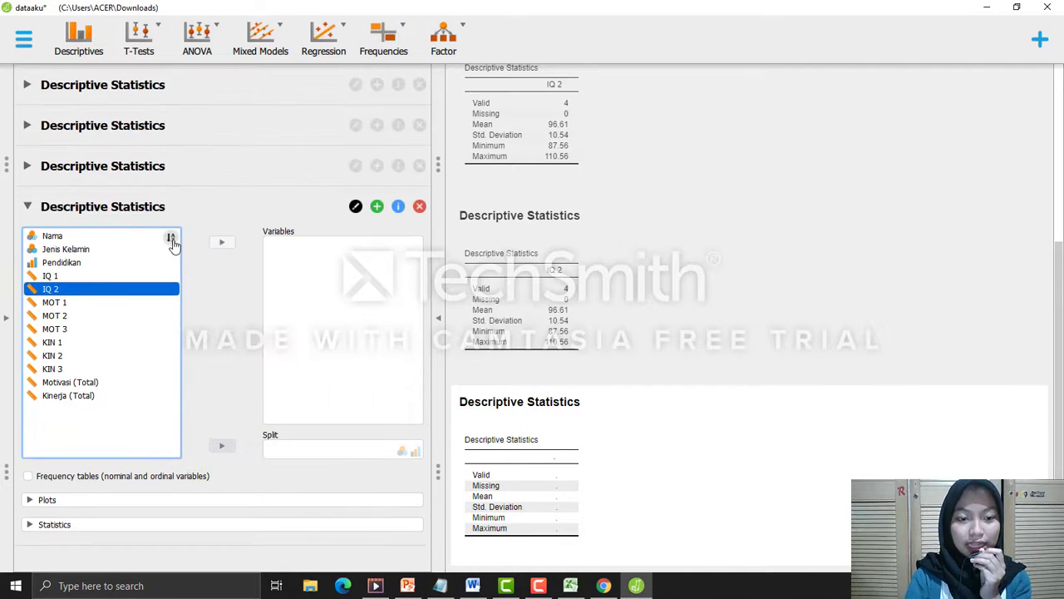
left_click(233, 244)
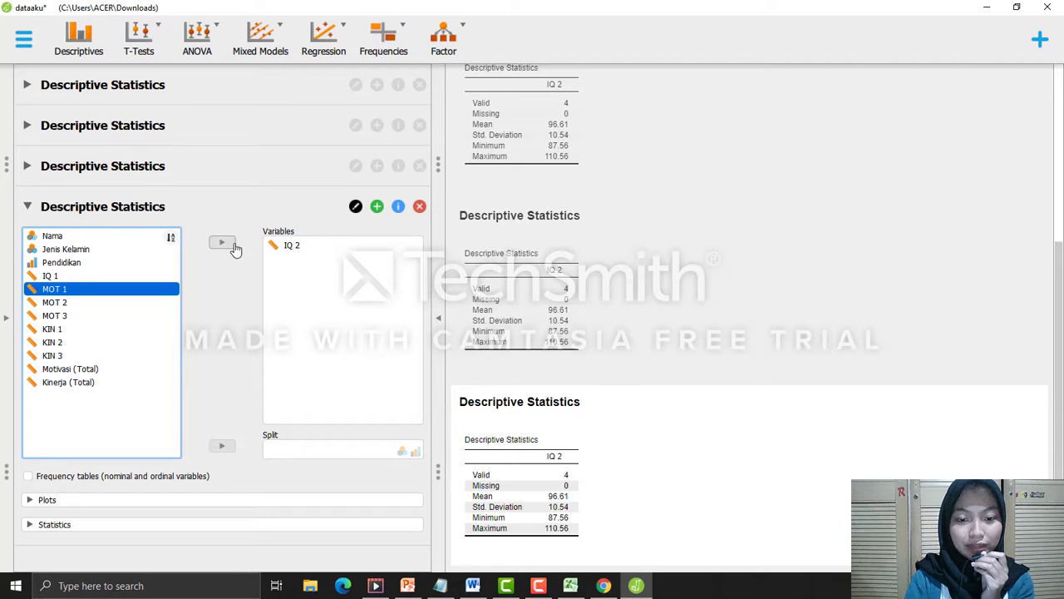
In Notepad, enter 96,61 as the answer to the third question and go to the last answer line
left_click(1059, 254)
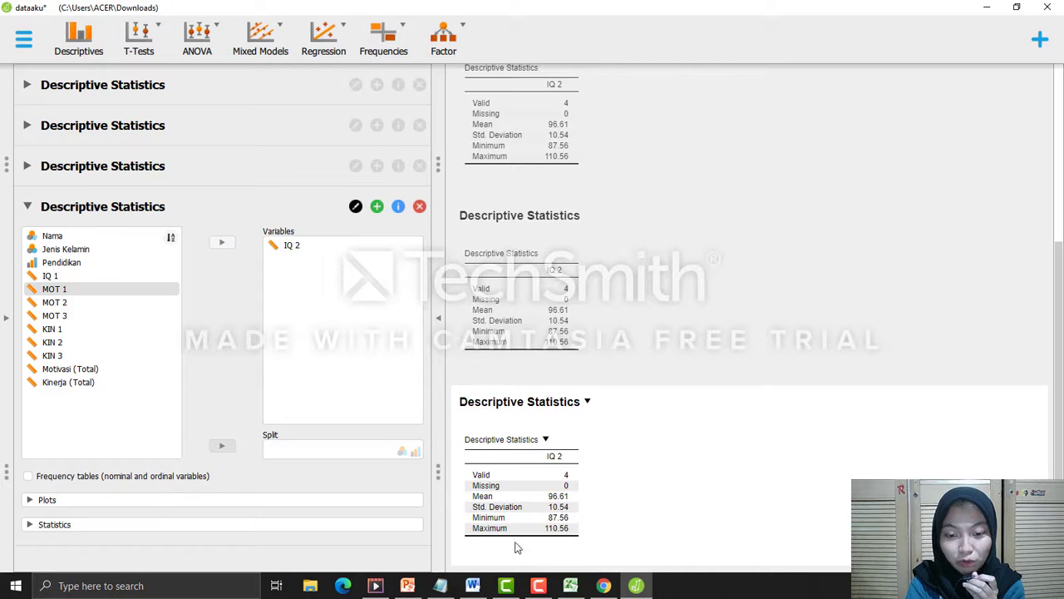
left_click(440, 585)
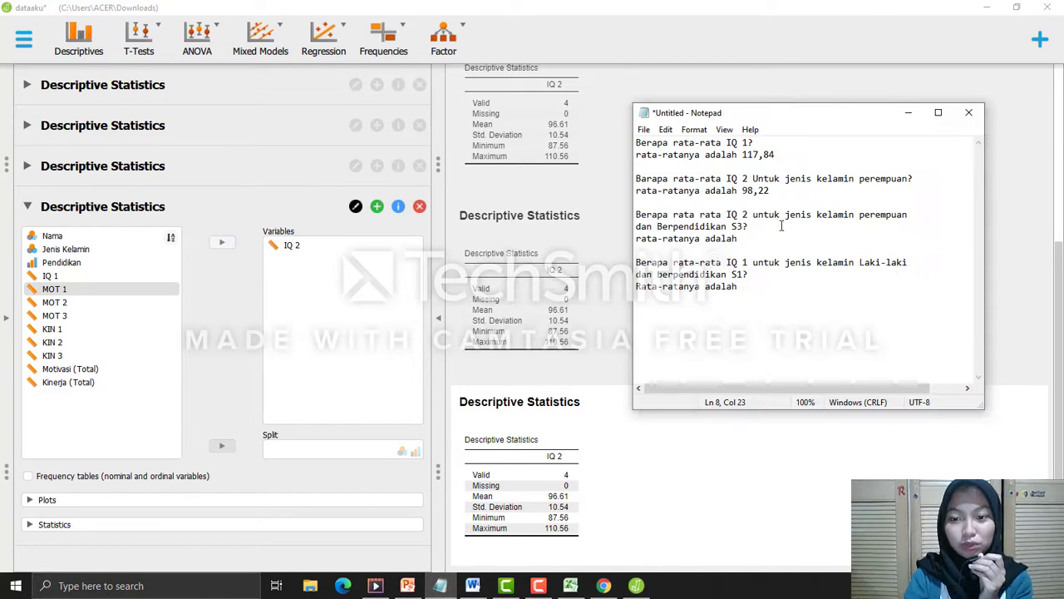
type("96,61")
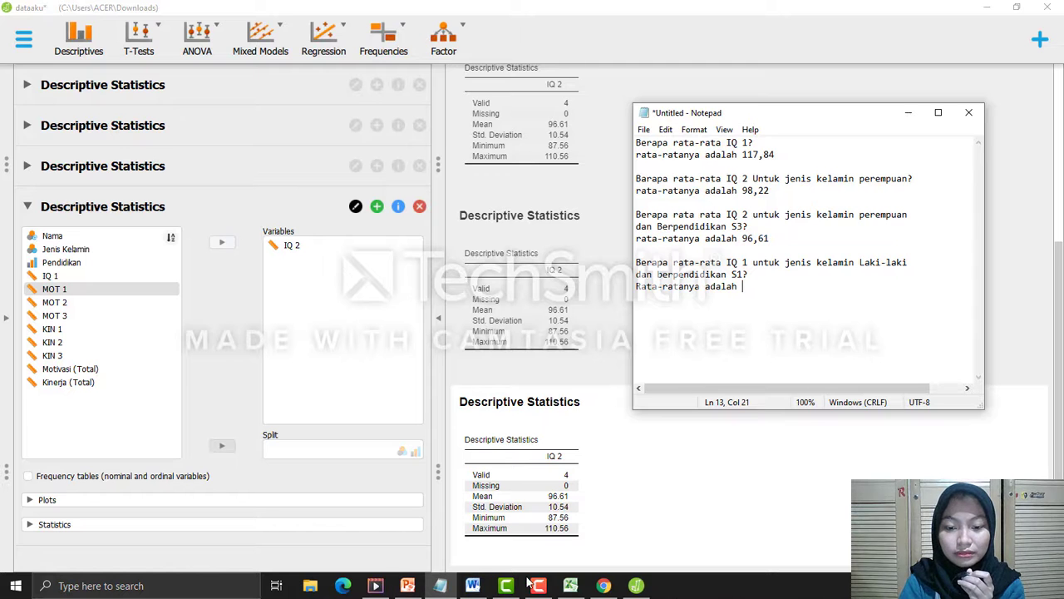
Return to the JASP data table, check the last Notepad question, and filter Jenis Kelamin to include Laki-laki and exclude Perempuan
left_click(7, 320)
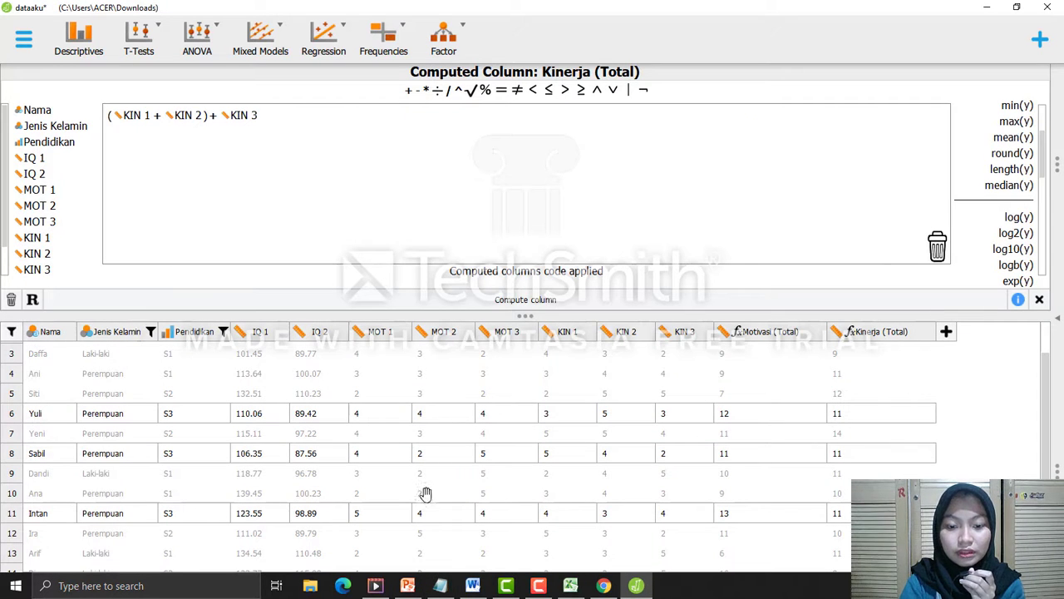
left_click(440, 586)
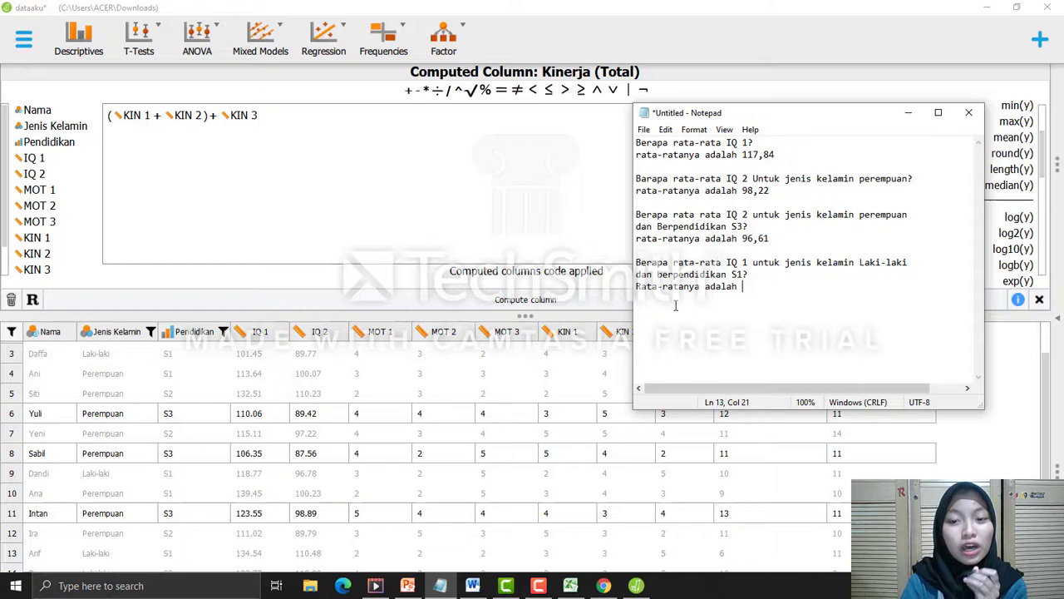
left_click(117, 331)
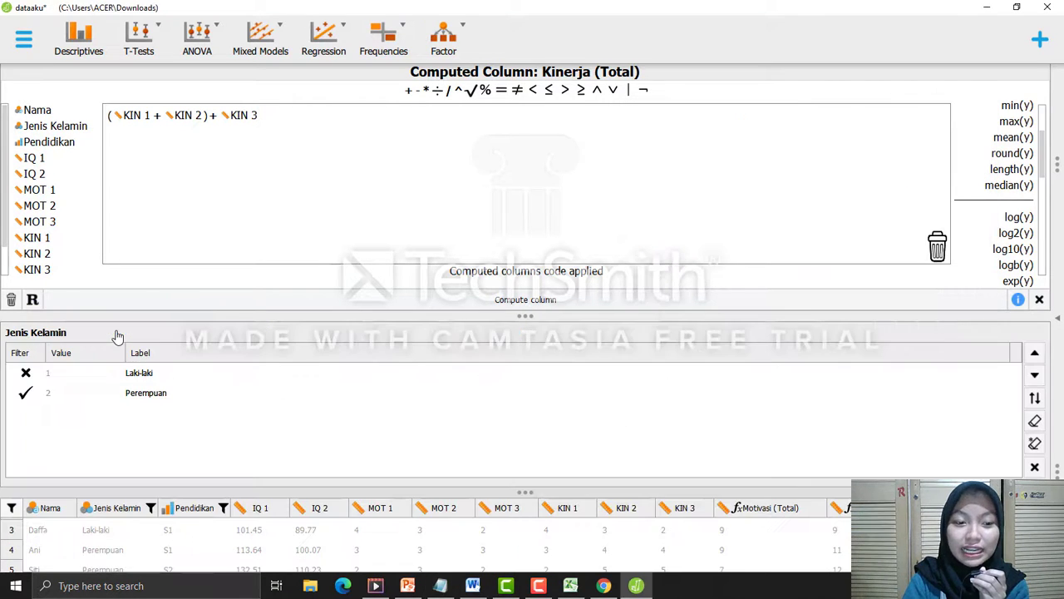
left_click(26, 374)
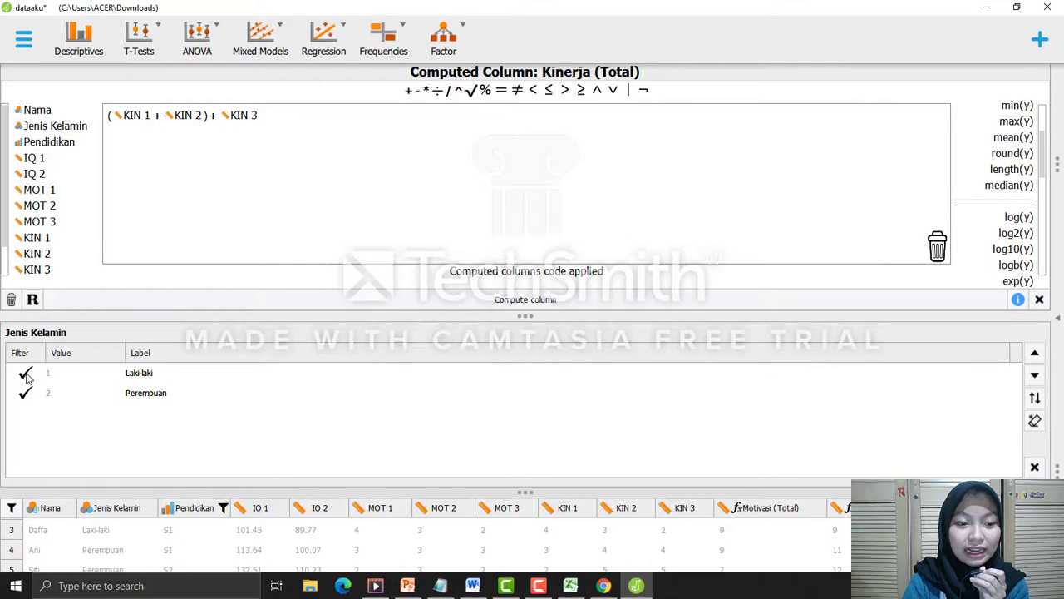
left_click(26, 394)
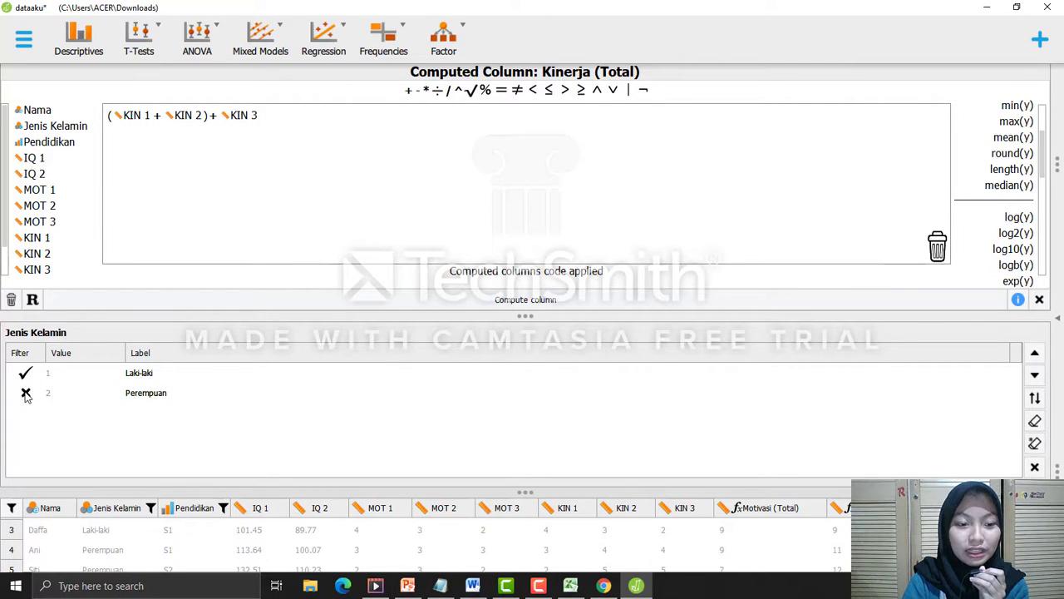
Close the Jenis Kelamin label editor, review the filtered rows and check the last question in Notepad
left_click(103, 509)
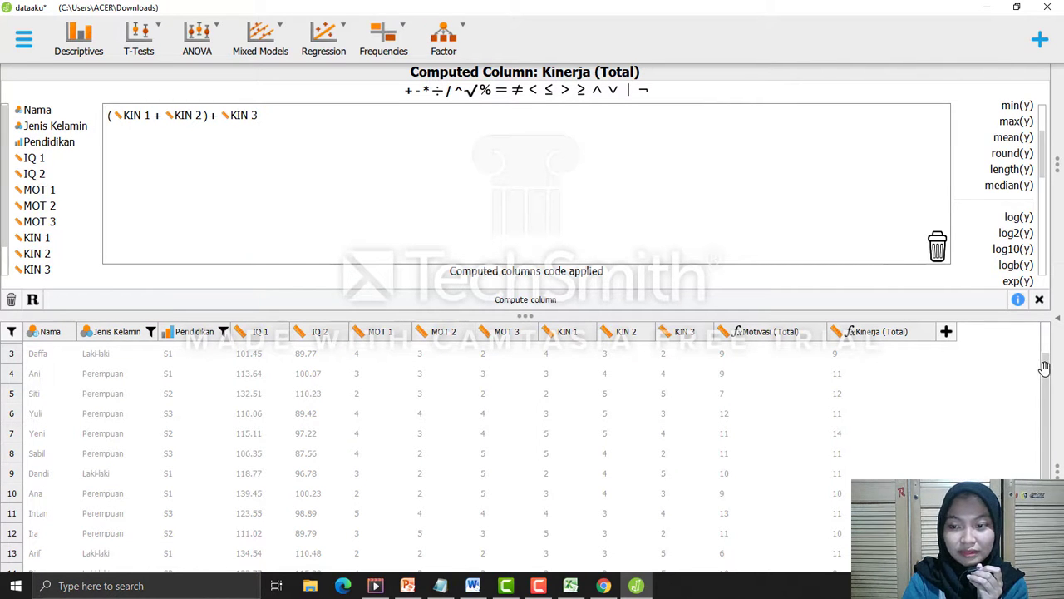
scroll(1048, 372, "up", 2)
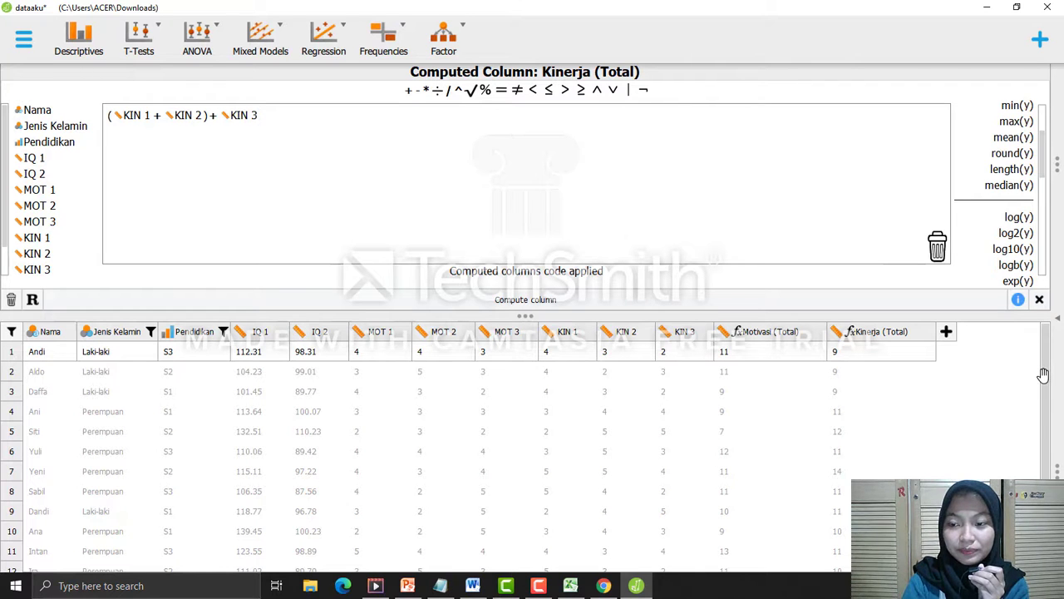
scroll(1040, 349, "down", 1)
left_click(440, 585)
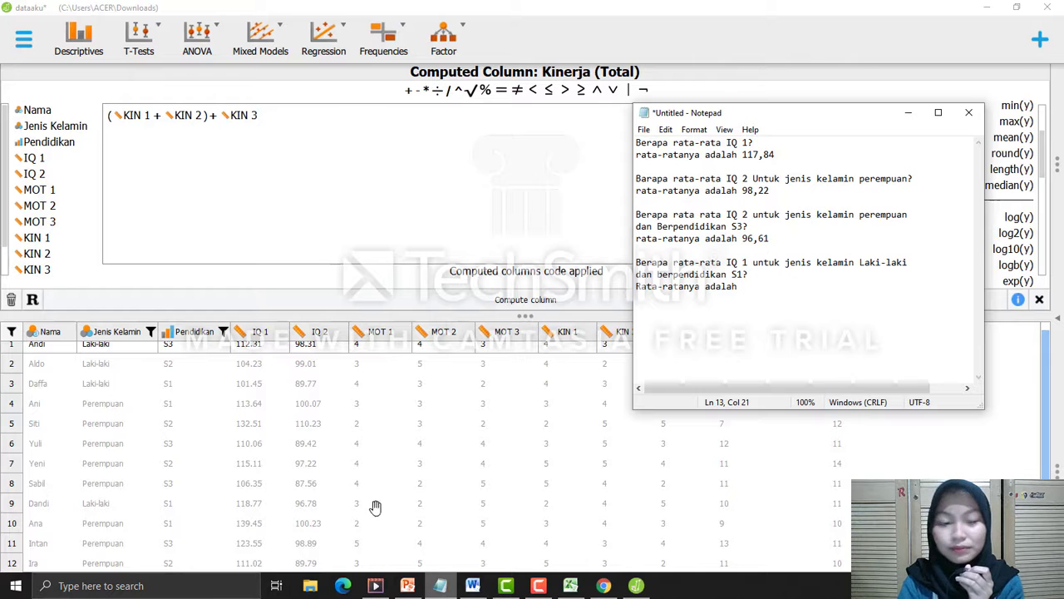
Filter Pendidikan in the JASP data table to keep only S1, excluding S2 and S3, close its label editor and review the rows
left_click(199, 335)
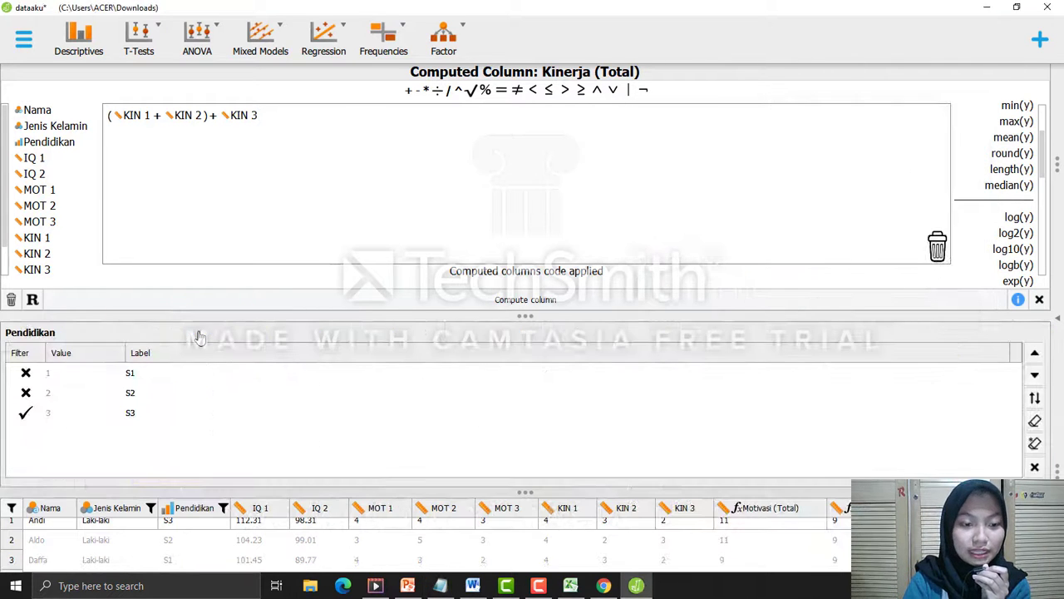
left_click(26, 393)
left_click(25, 412)
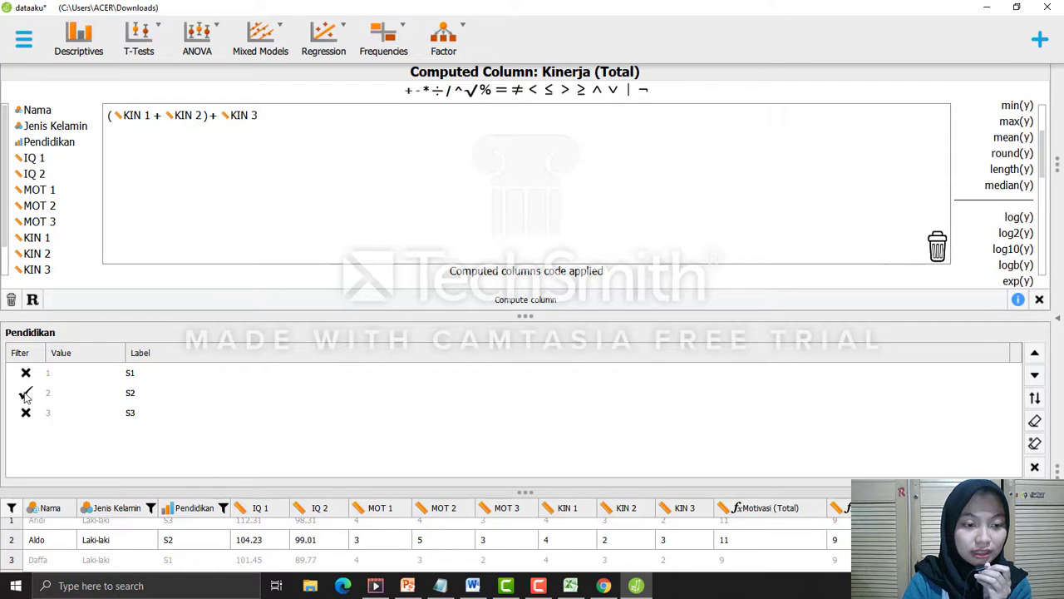
left_click(25, 374)
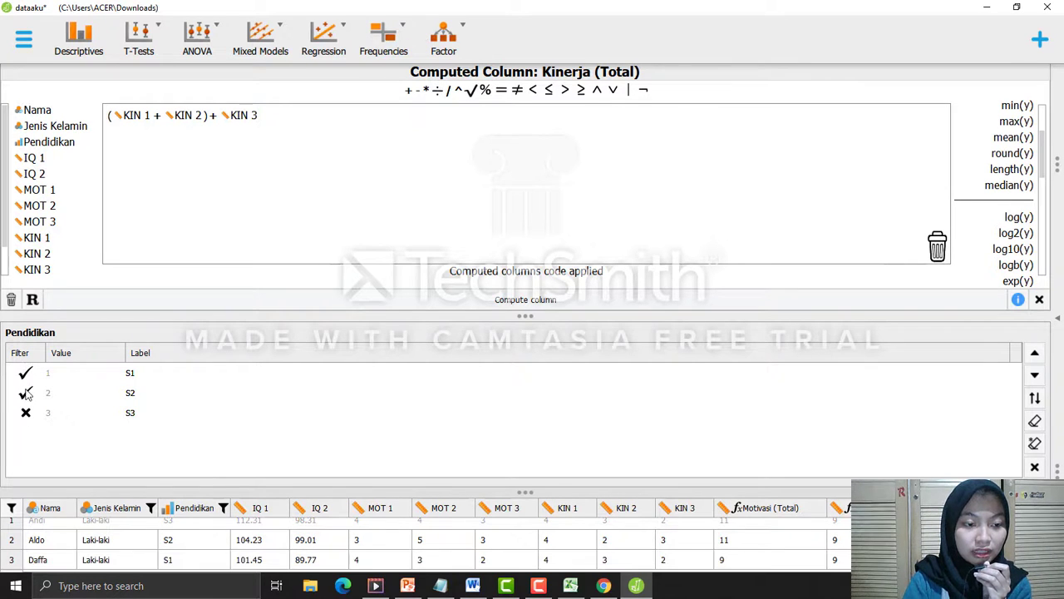
left_click(26, 393)
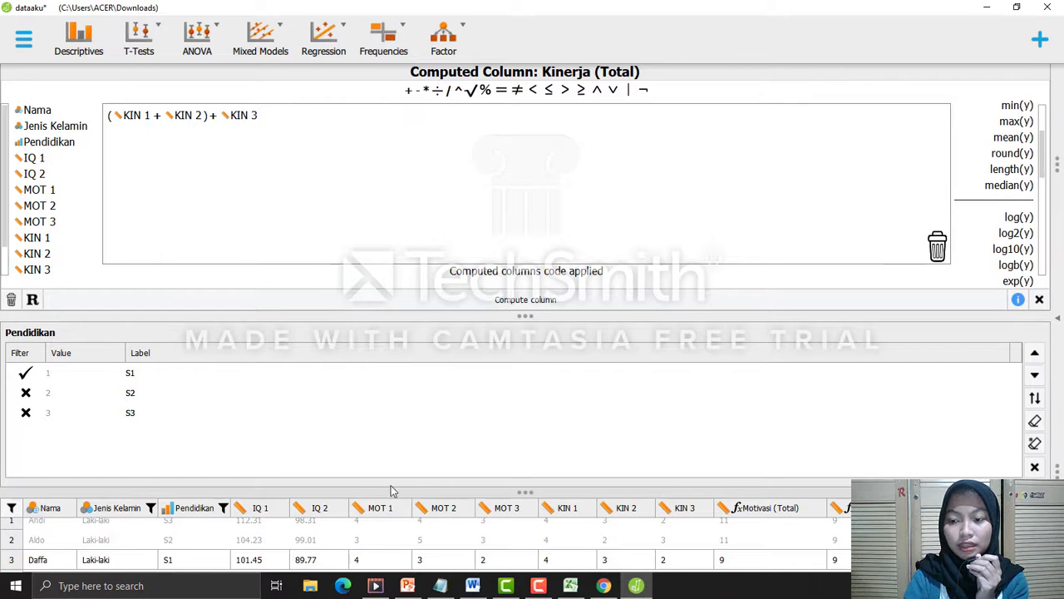
left_click(178, 507)
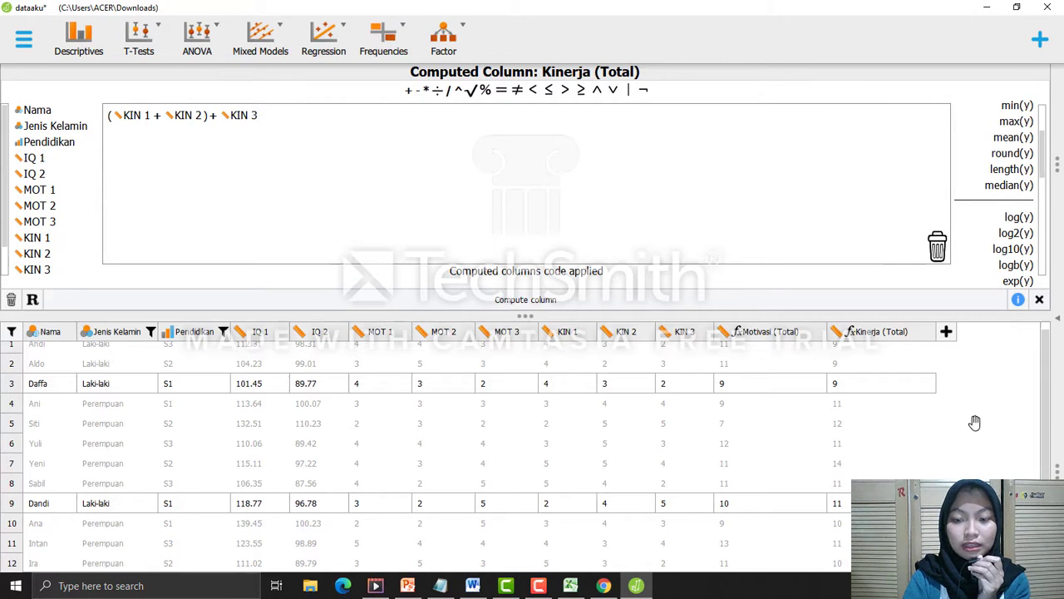
left_click_drag(1047, 388, 1058, 443)
left_click_drag(1046, 401, 1037, 371)
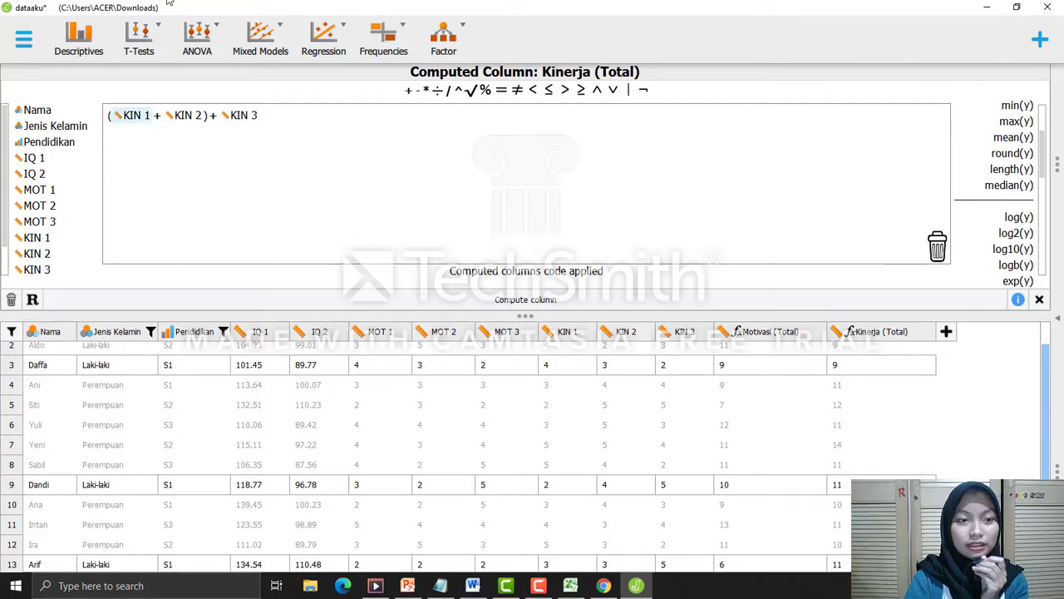
Create a Descriptive Statistics analysis with IQ 1 as the variable for the Laki-laki and S1 data, consulting the last question in Notepad
left_click(90, 37)
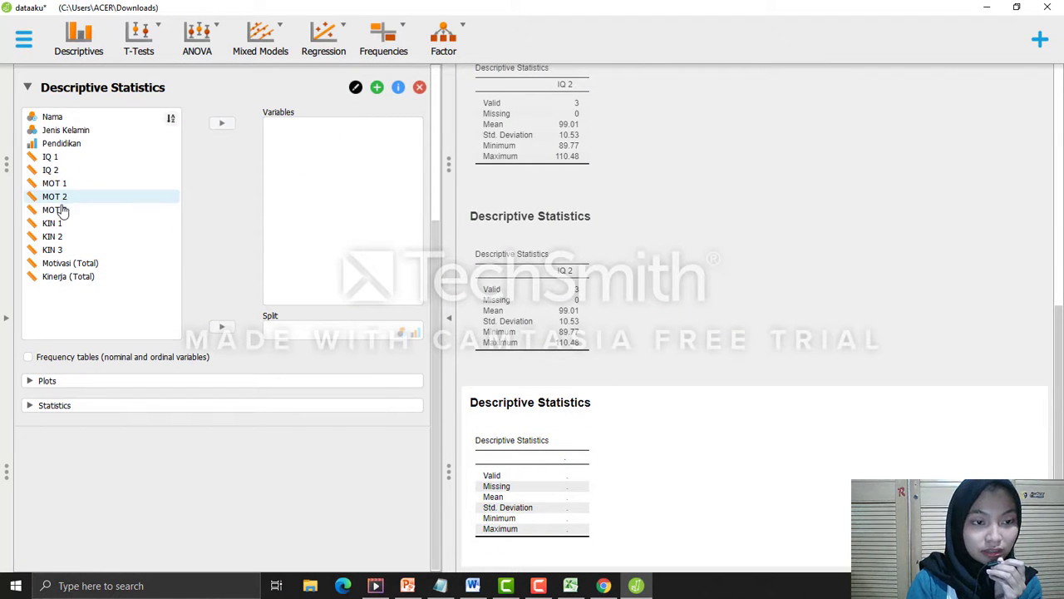
left_click(439, 586)
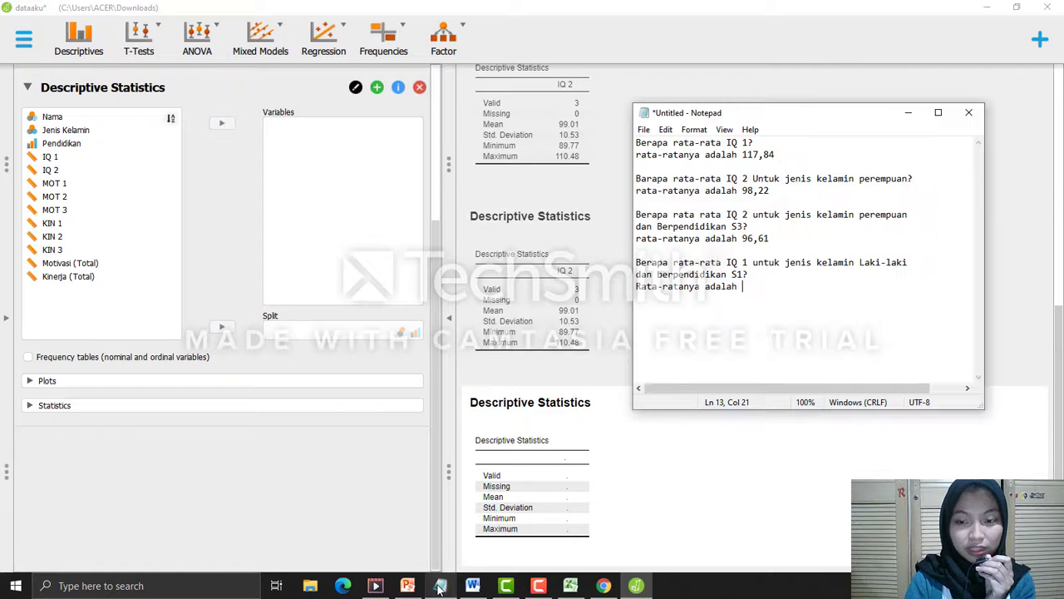
left_click(72, 158)
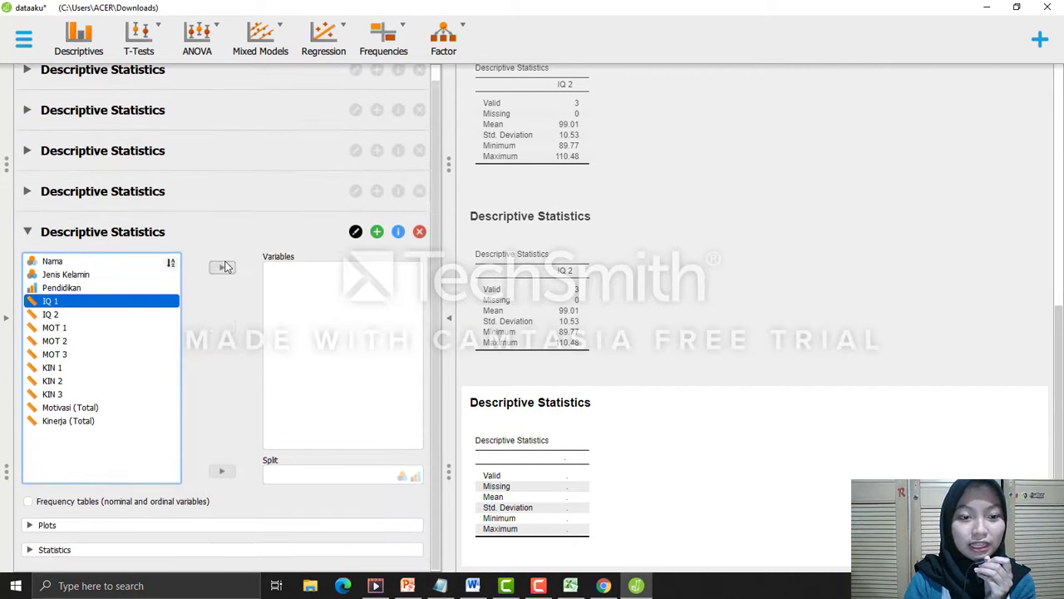
left_click(223, 267)
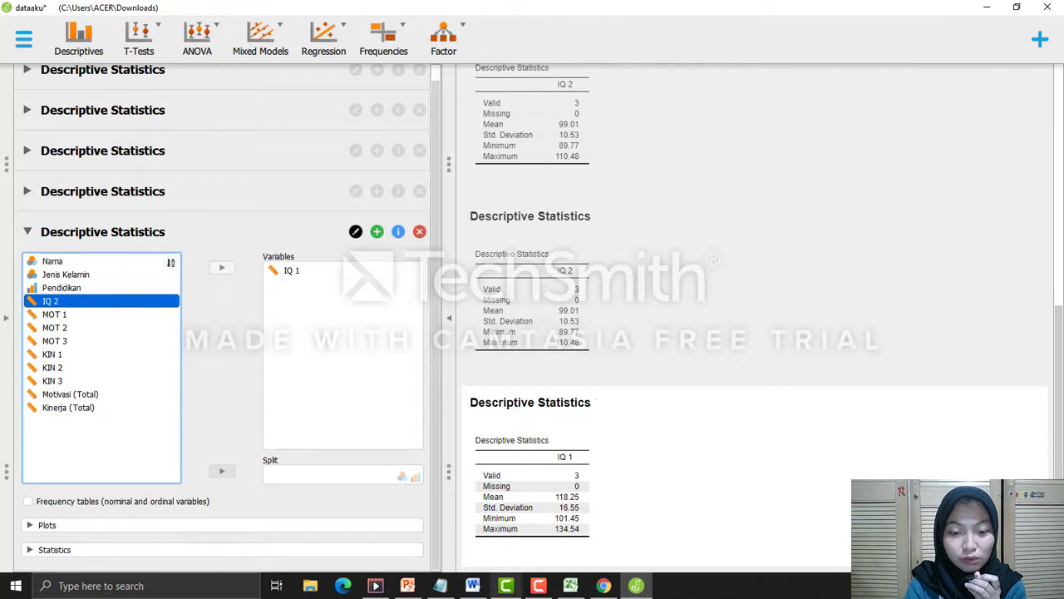
In Notepad, enter 118,25 as the answer to the last question
left_click(443, 587)
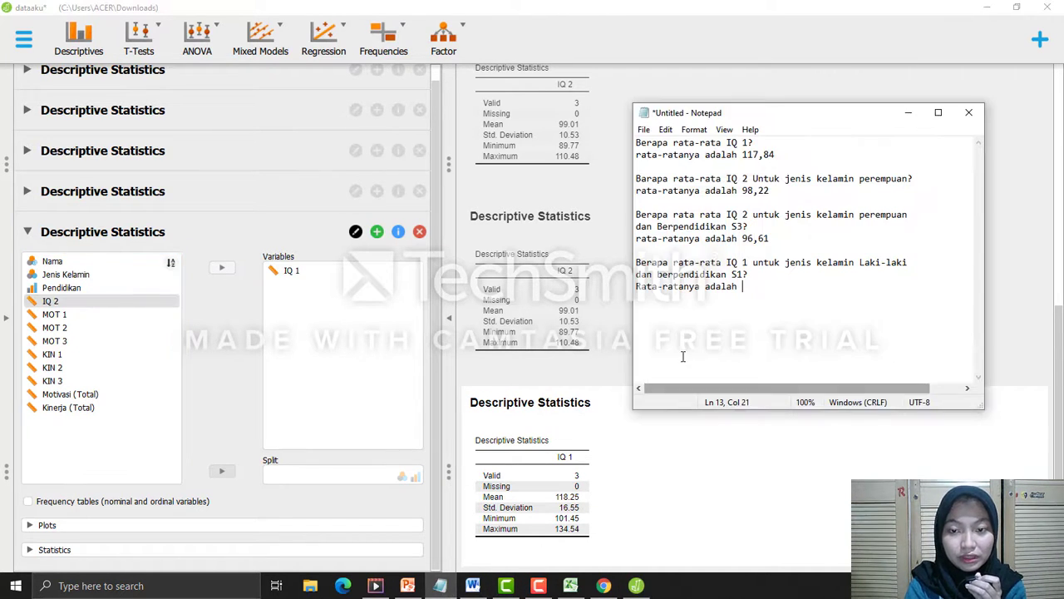
type("11")
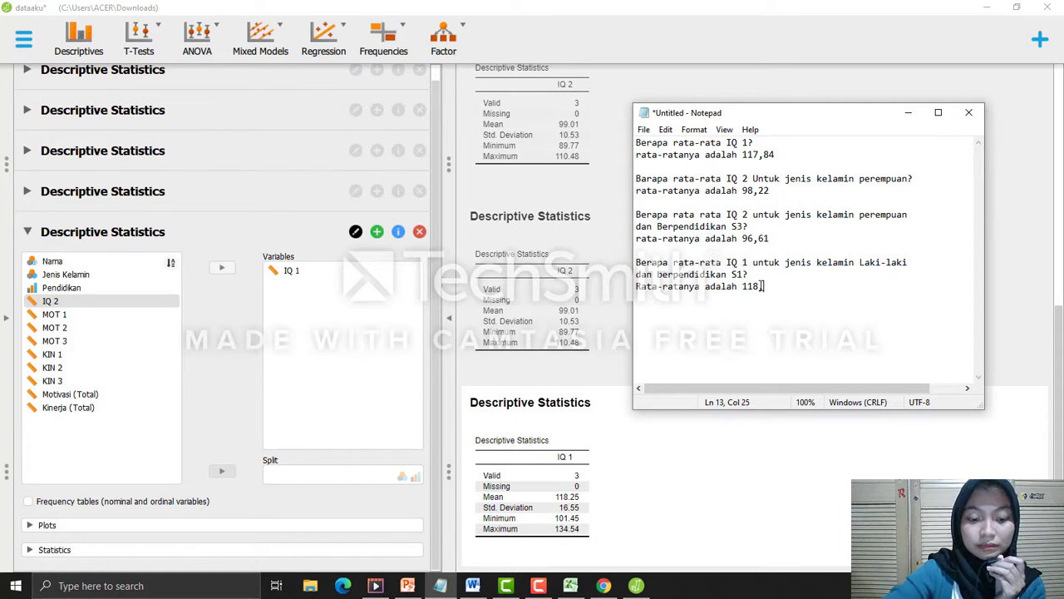
type("8,25")
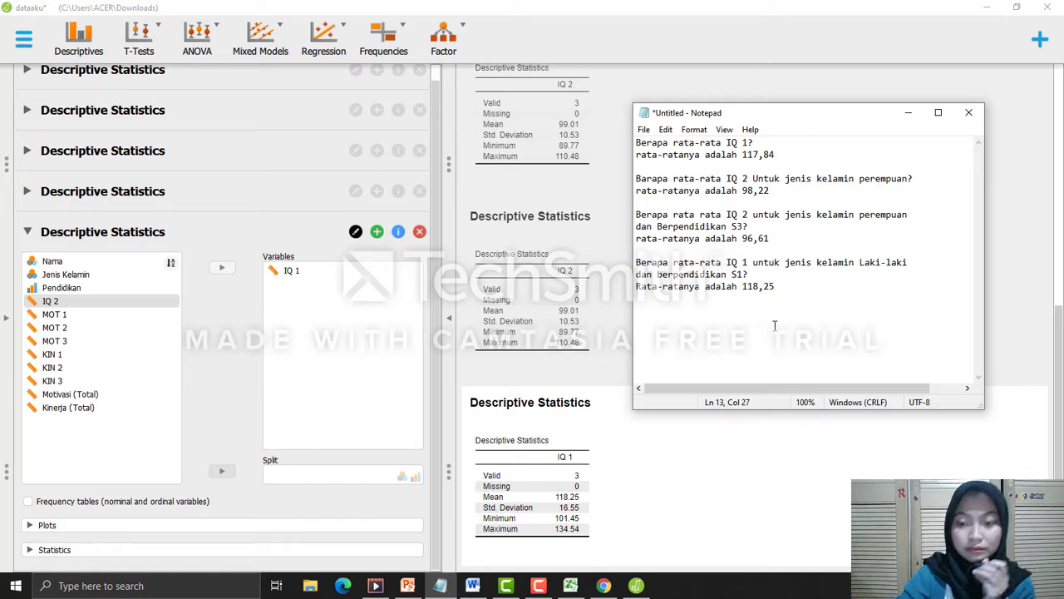
left_click(539, 585)
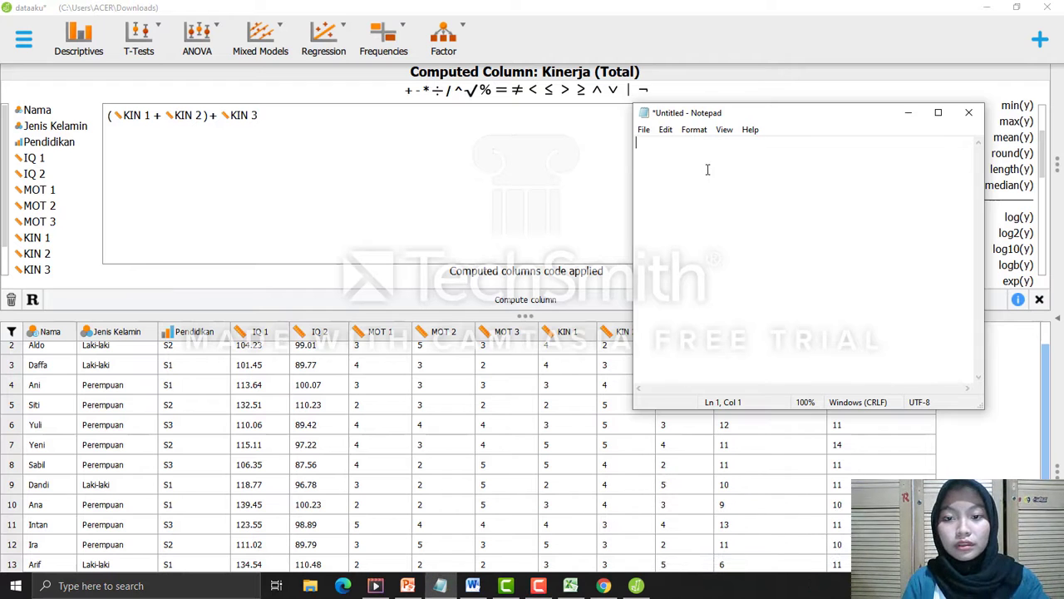
In the empty Notepad document, write "dengan menggunakan uji t 2 sampel independen apakah terdapat perbedaan" and start a new line
type("engan menggunakan uji t")
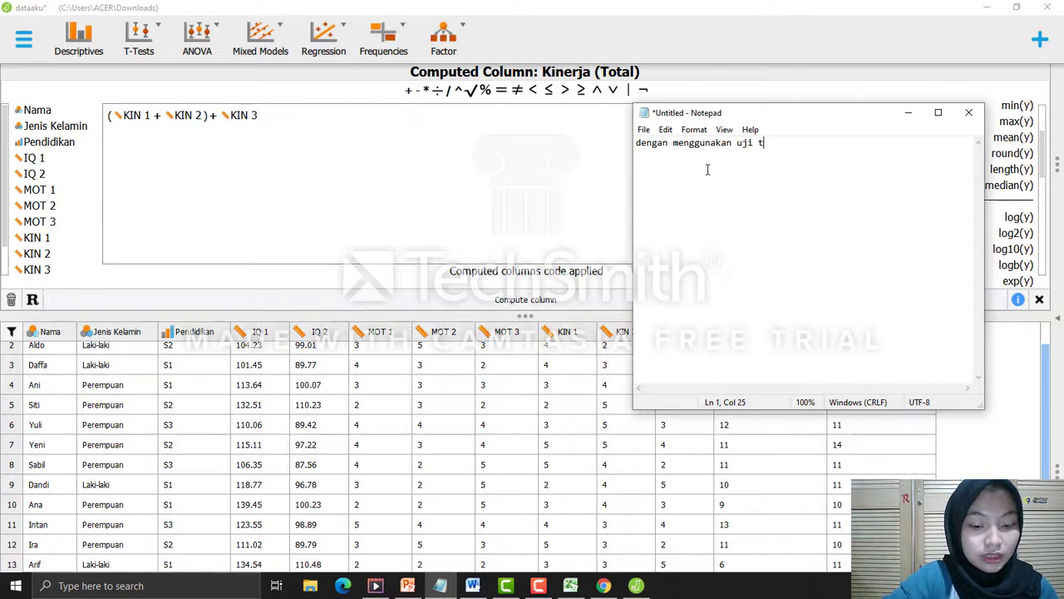
type(" 2 sampel independen")
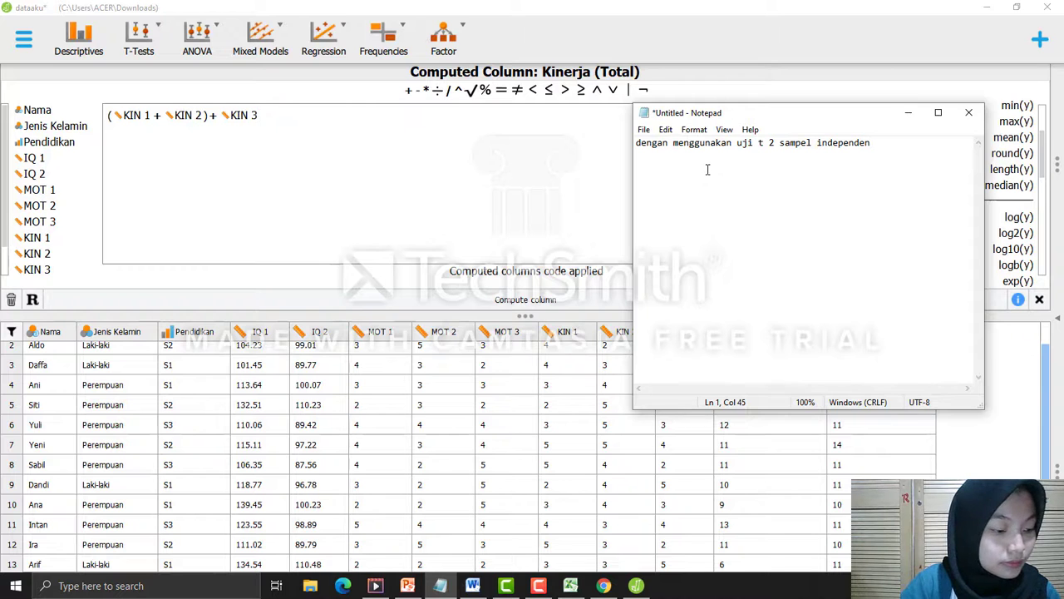
type(" apakah terdapat ")
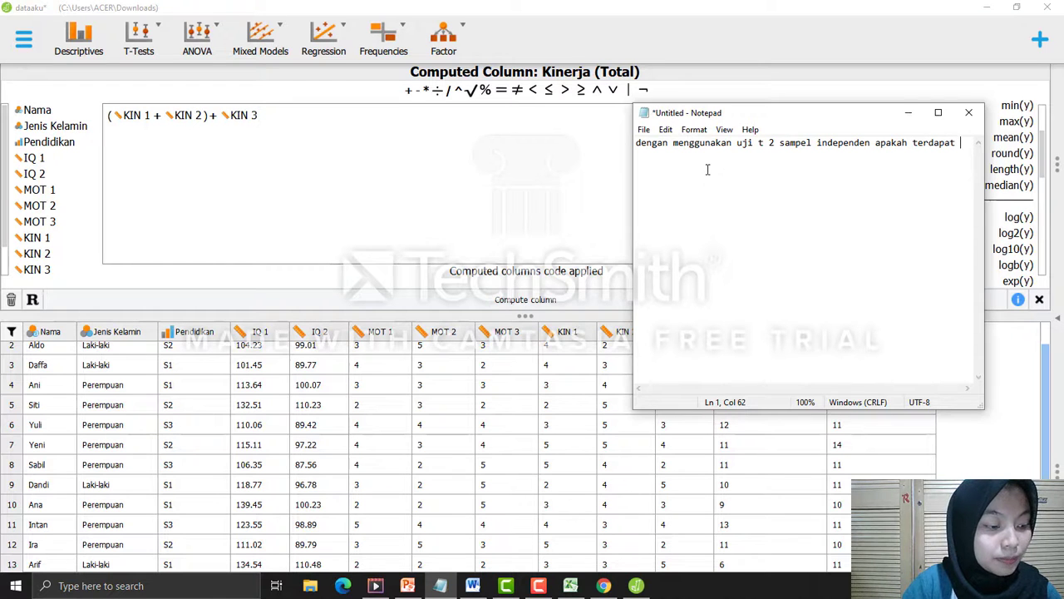
type("perbedaan")
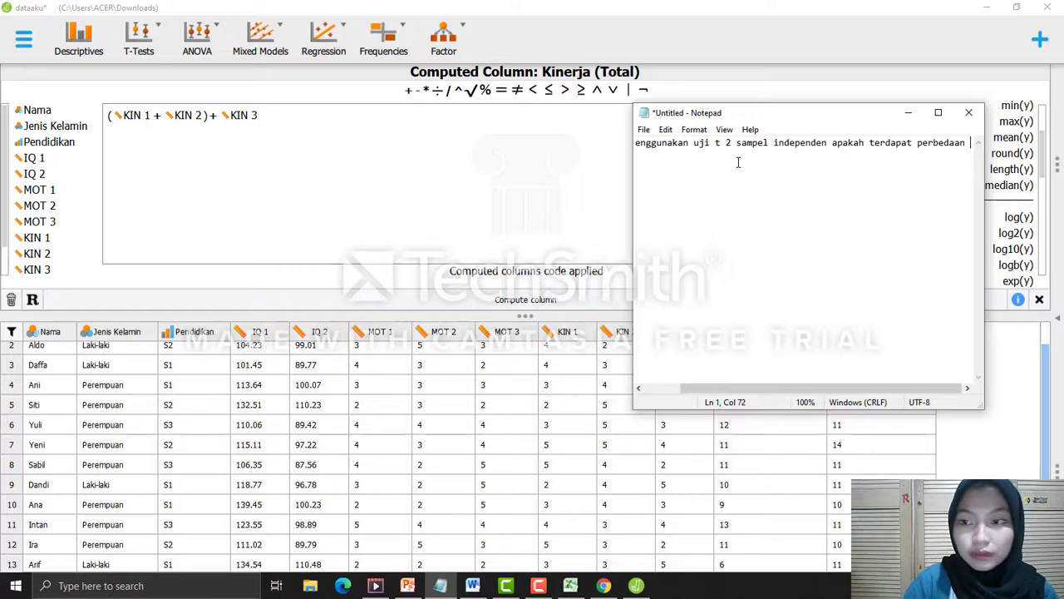
key("Return")
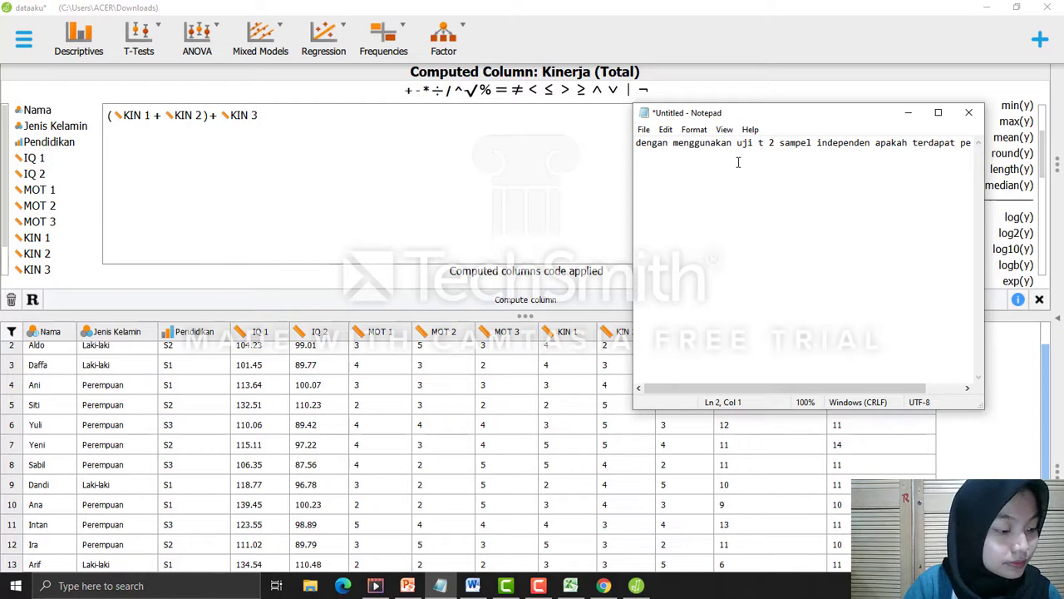
Complete the question on the second Notepad line with "IQ 1 yang signifikan antara jk Perempuan dan laki-laki?"
type("IQ 1")
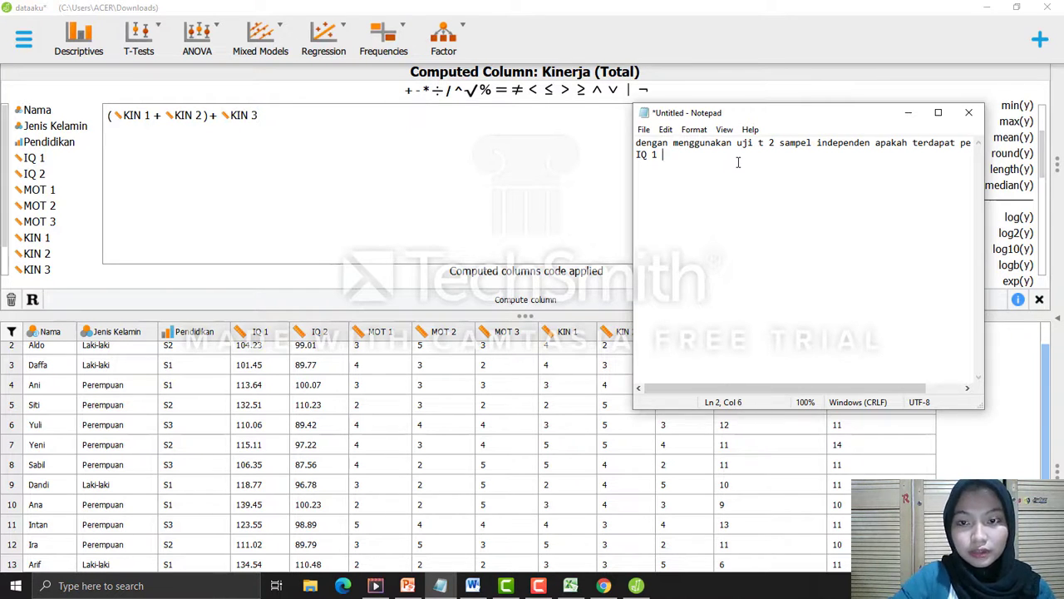
type("yang si")
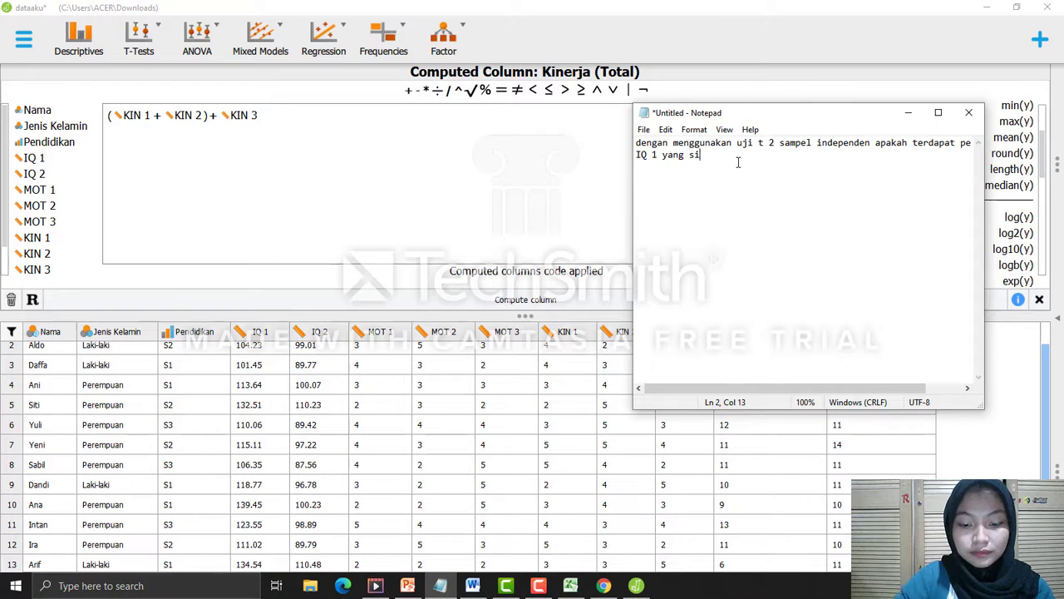
type("gnifikan")
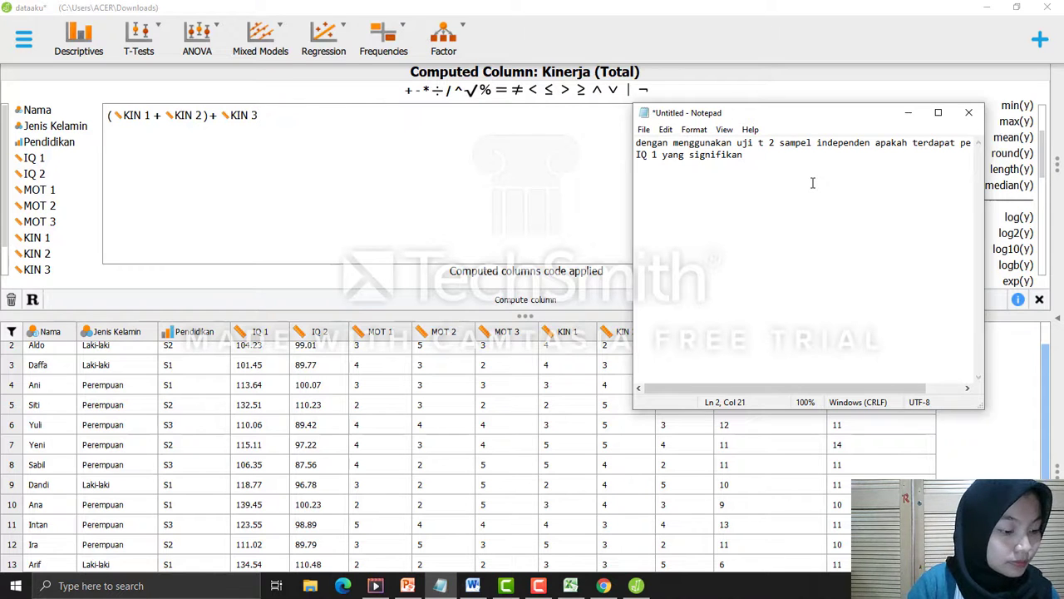
type(" ant")
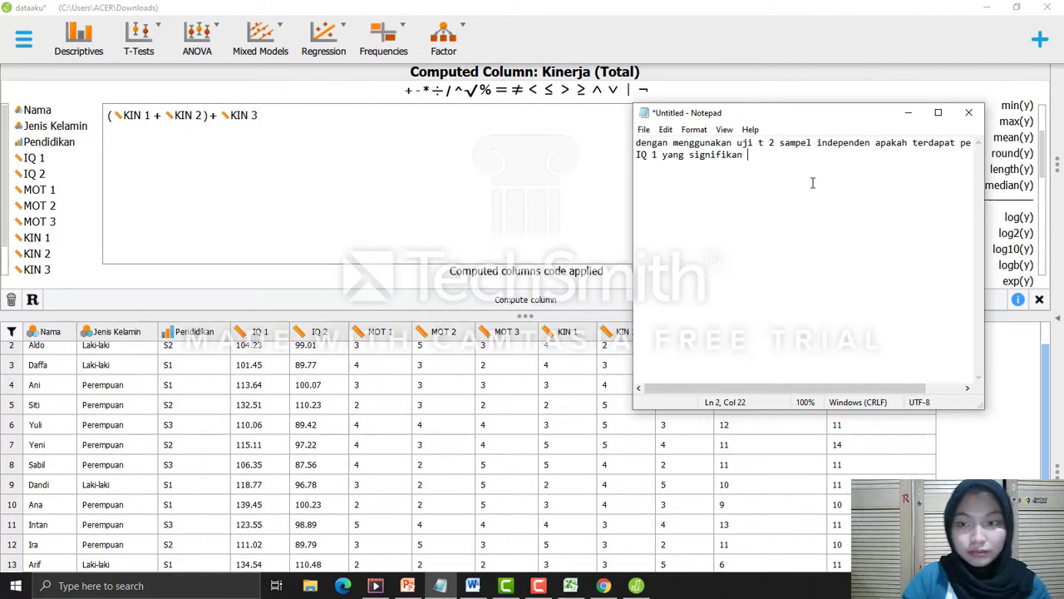
type("ara jen")
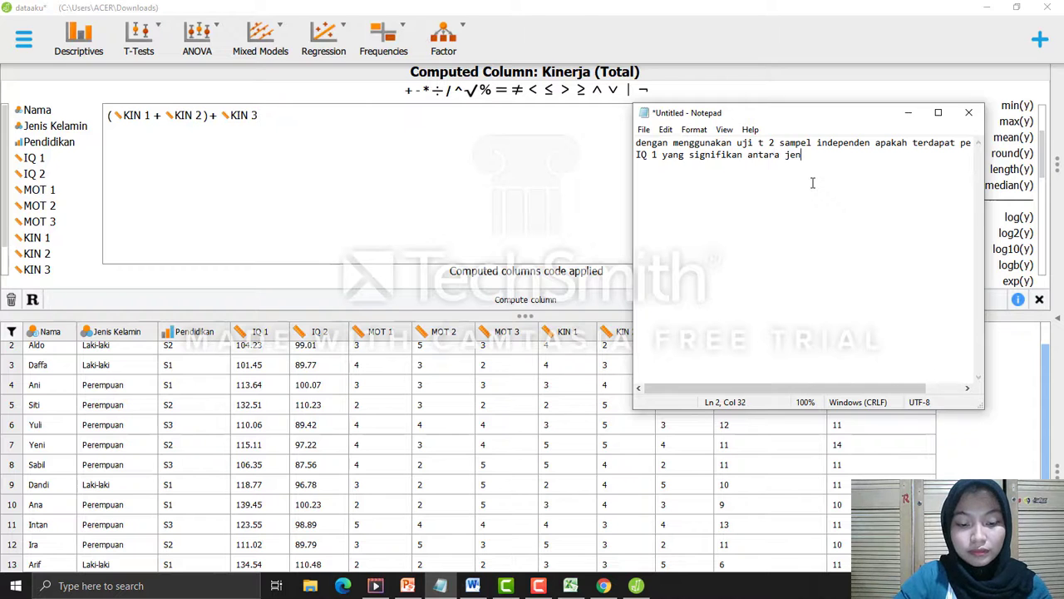
key("BackSpace")
key("BackSpace")
type("k Peremp")
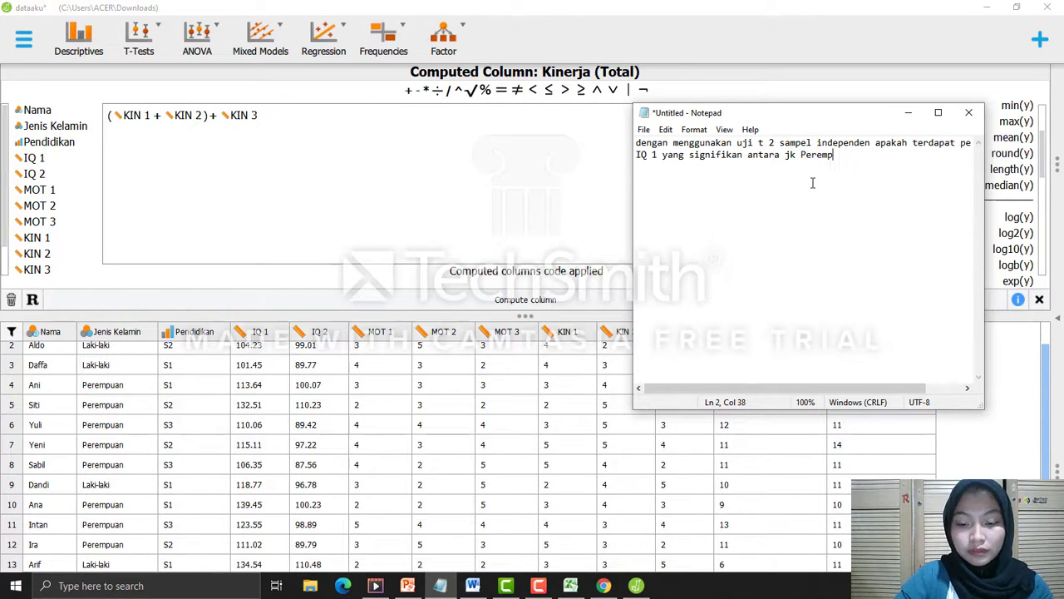
type("uan dan")
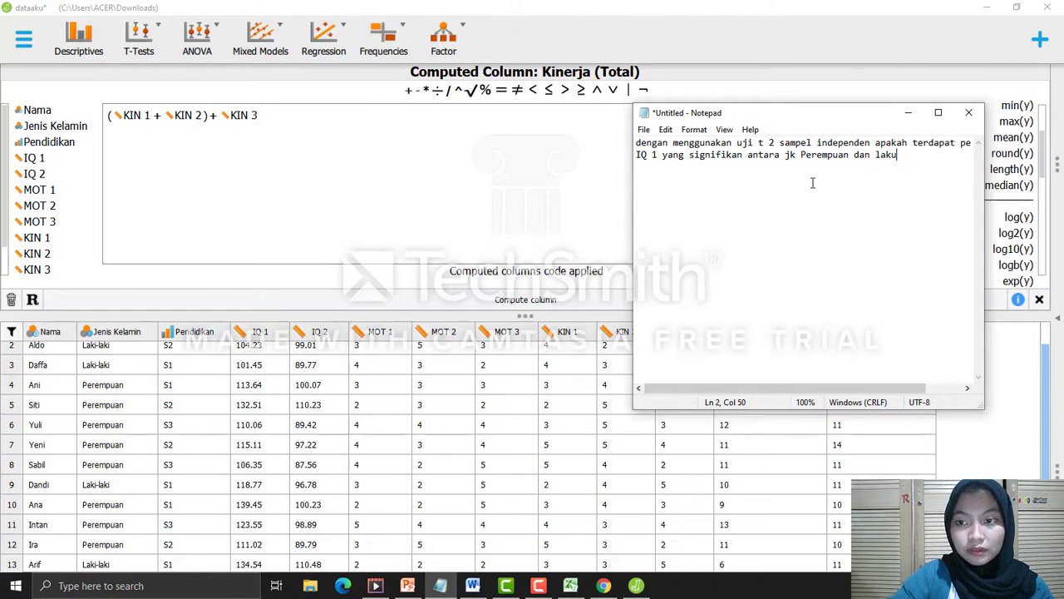
type(" laki-la")
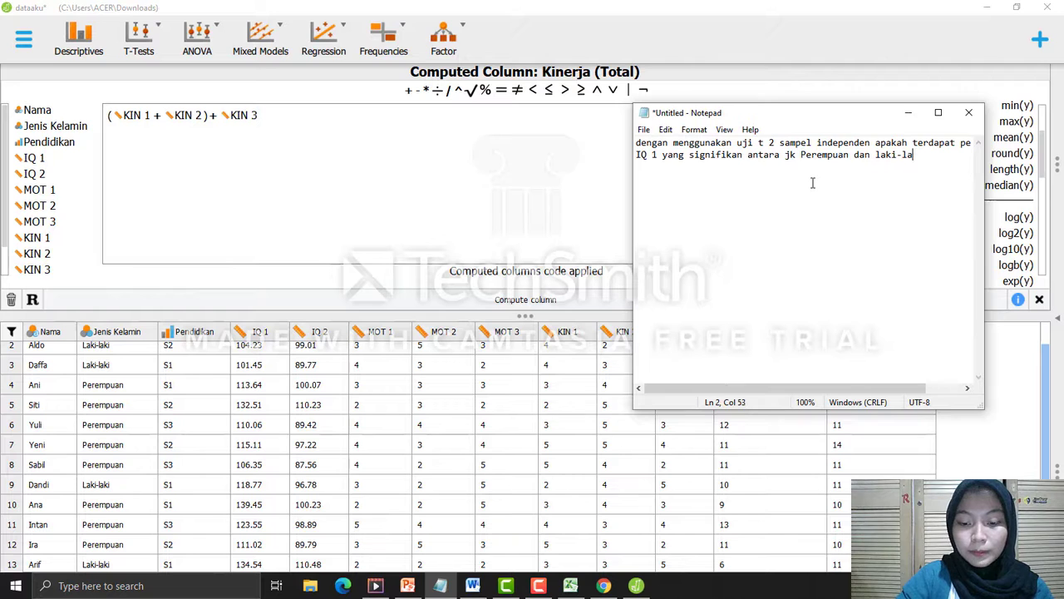
type("ki?")
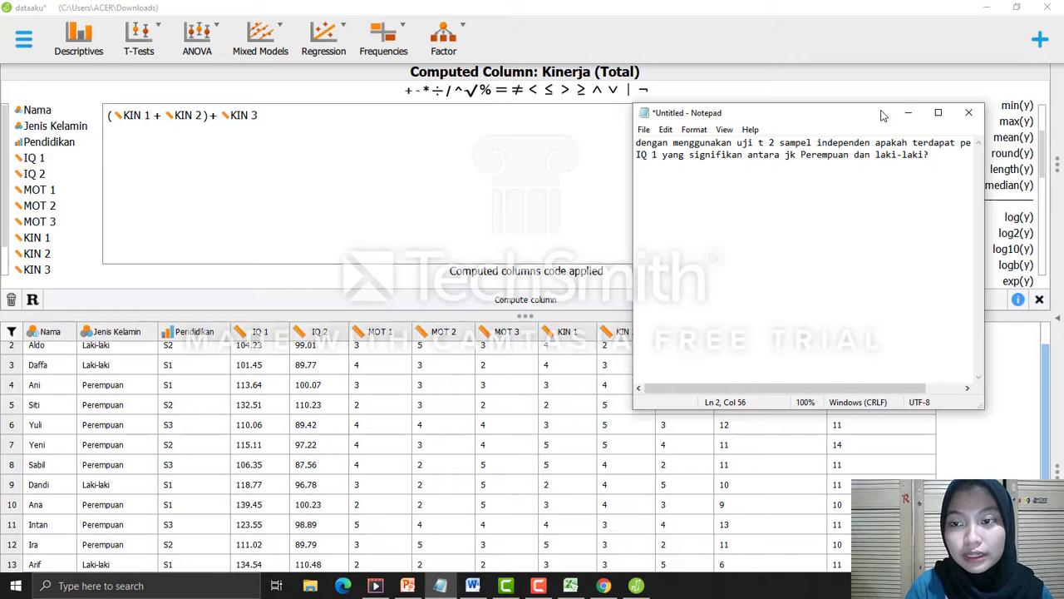
In JASP, create a classical Independent Samples T-Test with IQ 1 as the test variable
left_click(143, 45)
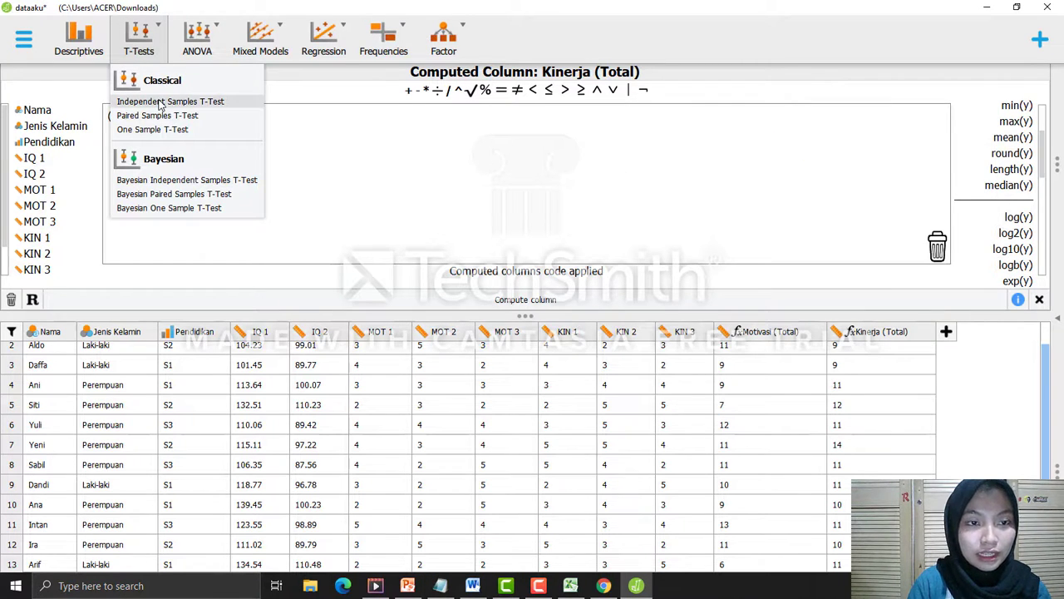
left_click(161, 102)
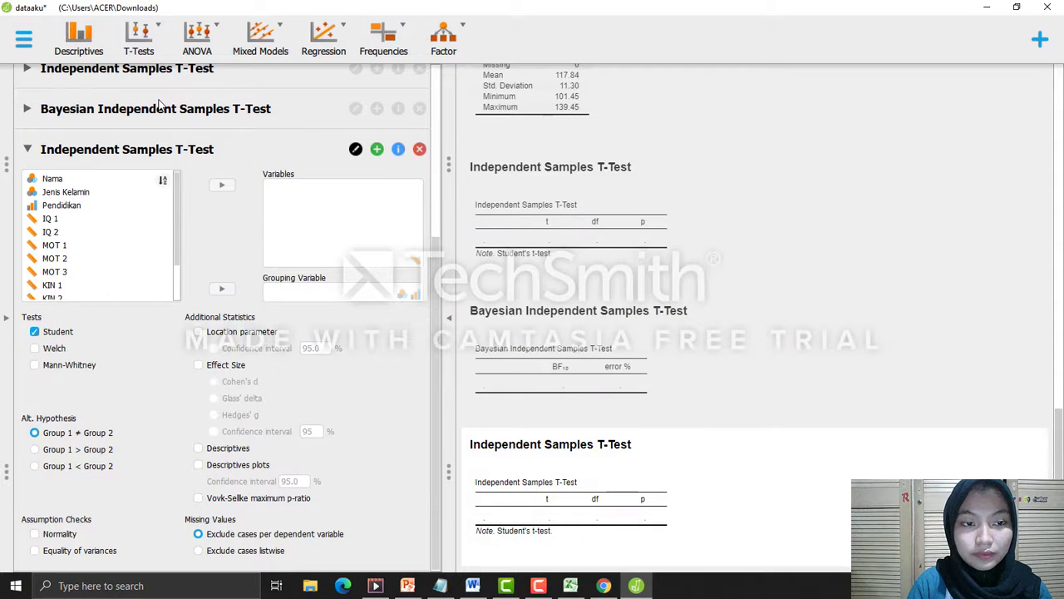
left_click(90, 221)
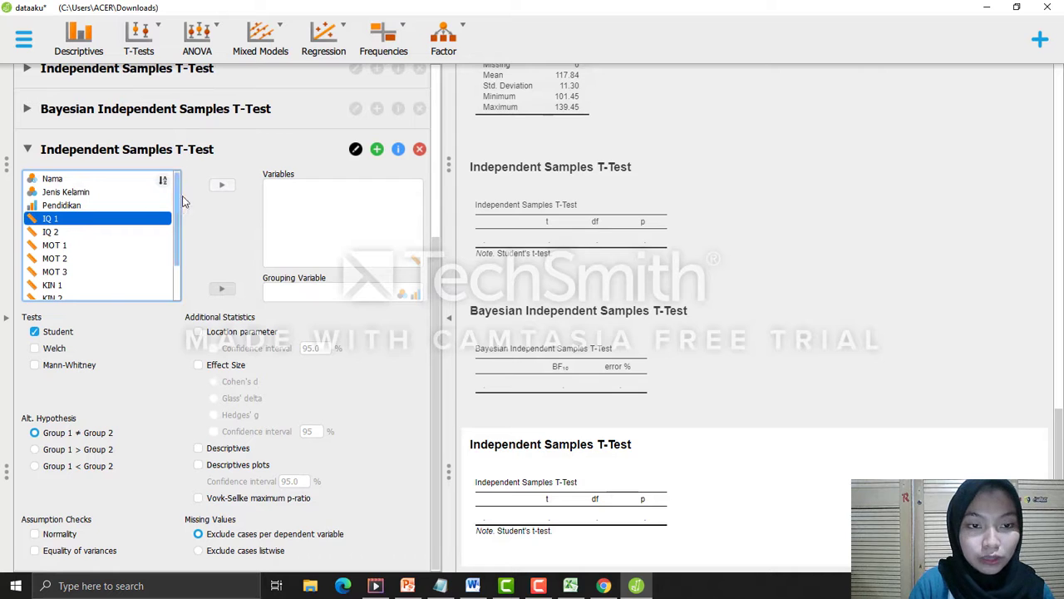
left_click(221, 187)
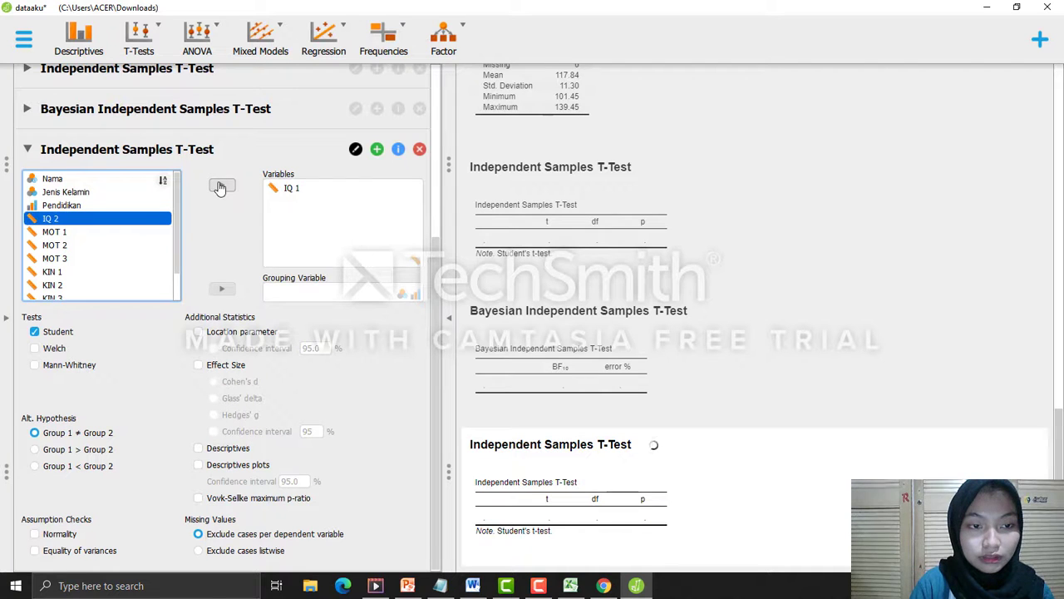
Set Jenis Kelamin as the t-test's grouping variable and briefly compare Welch's test, leaving only Student enabled
left_click(83, 192)
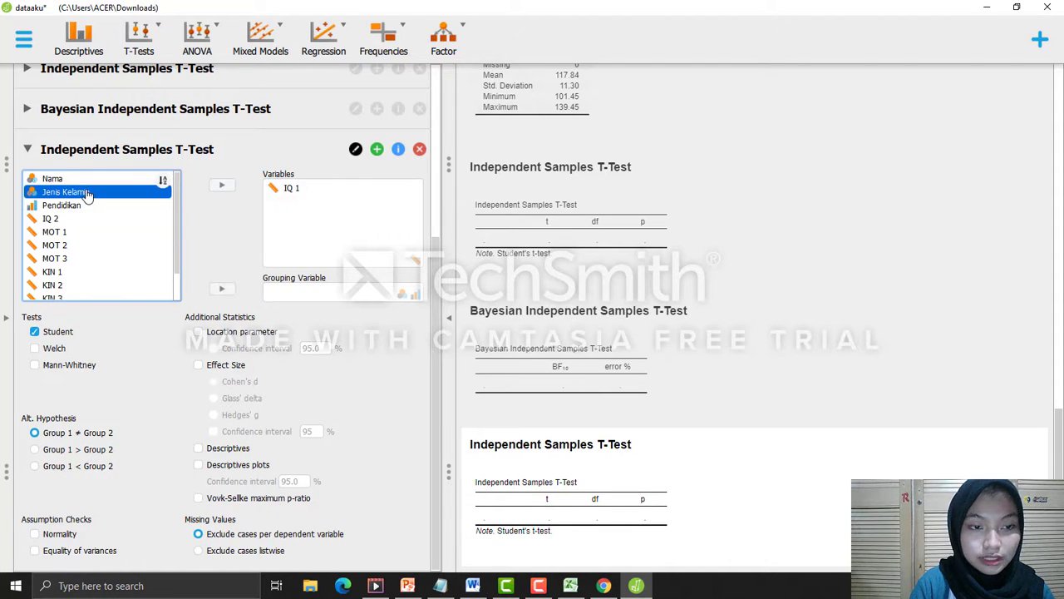
left_click(221, 289)
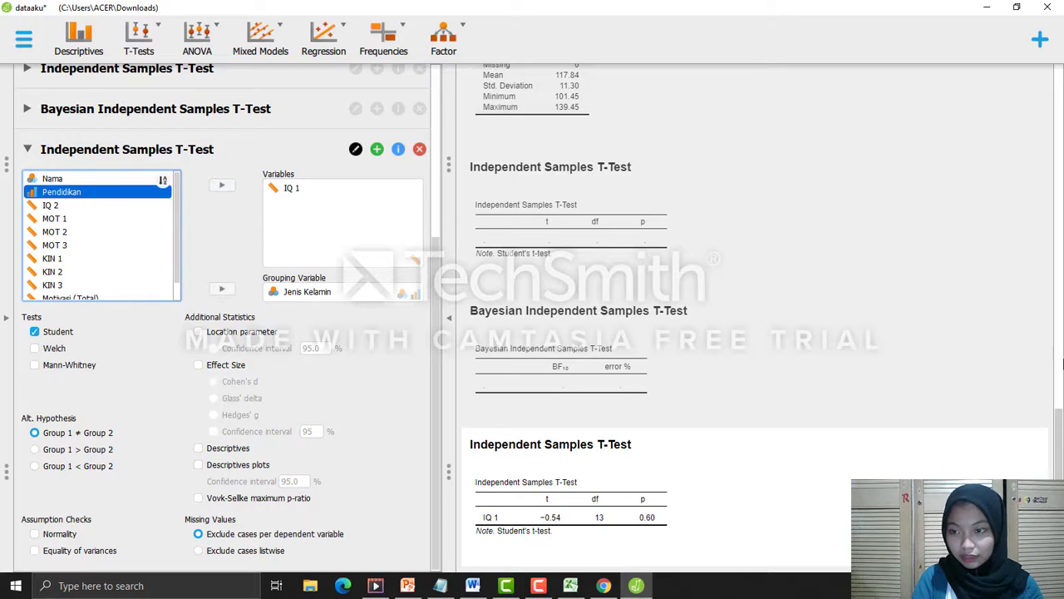
left_click(1060, 423)
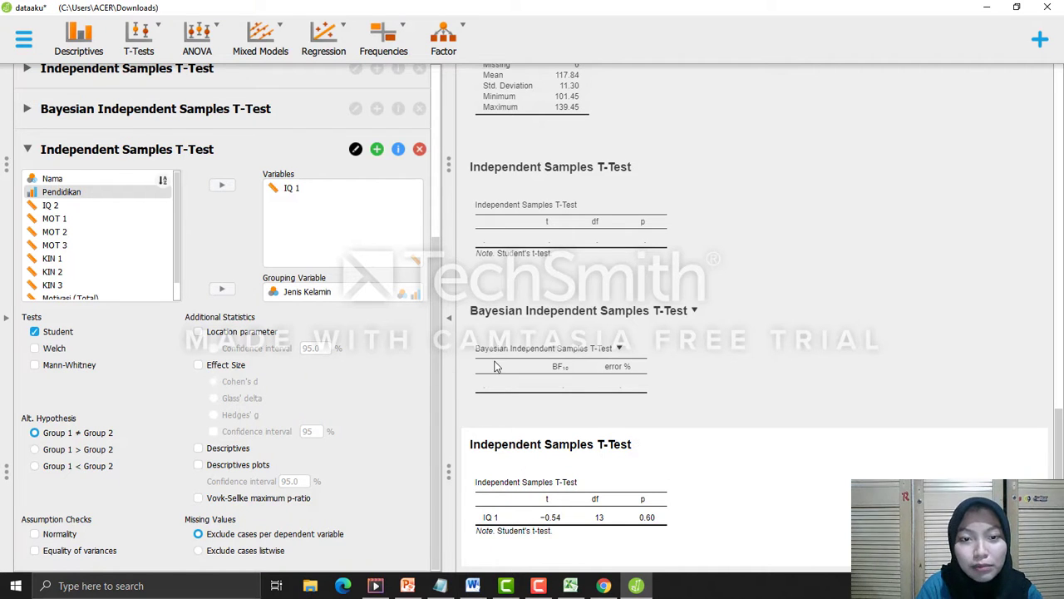
left_click(35, 349)
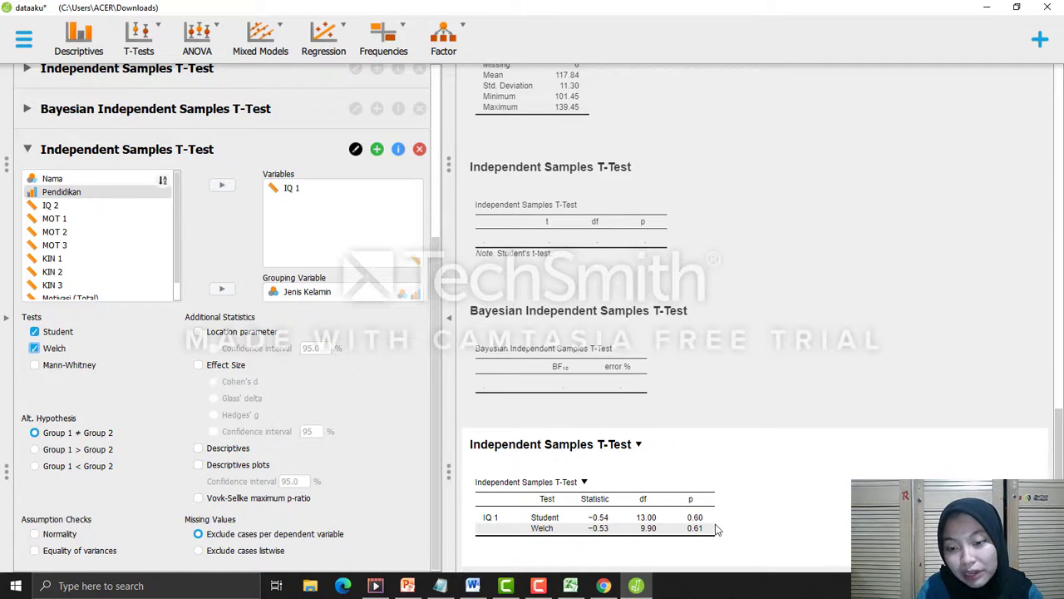
left_click(34, 348)
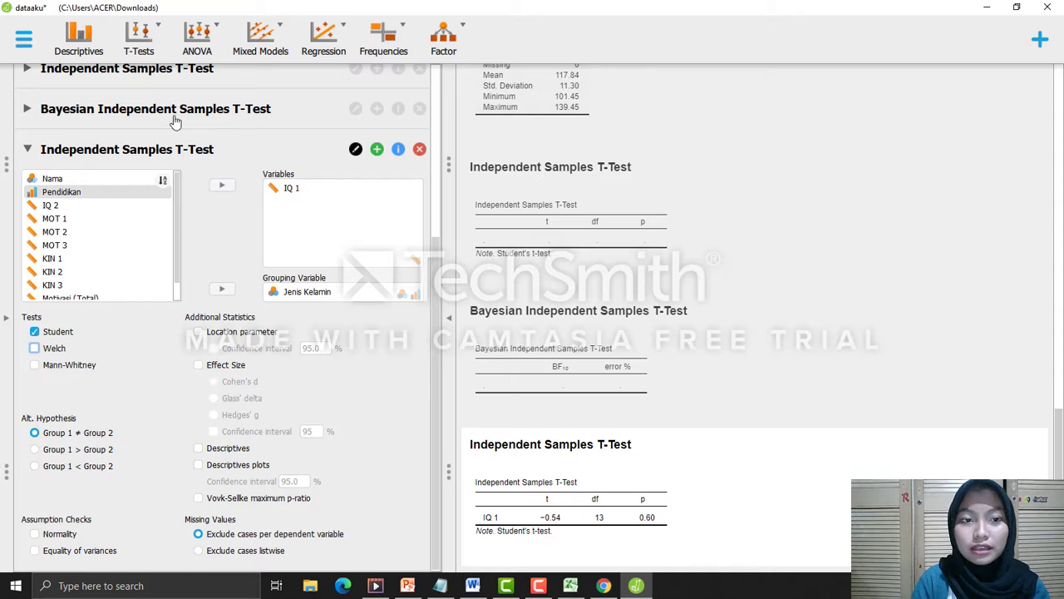
Create a Bayesian Independent Samples T-Test with IQ 1 as the dependent variable and Jenis Kelamin as the grouping variable
left_click(163, 31)
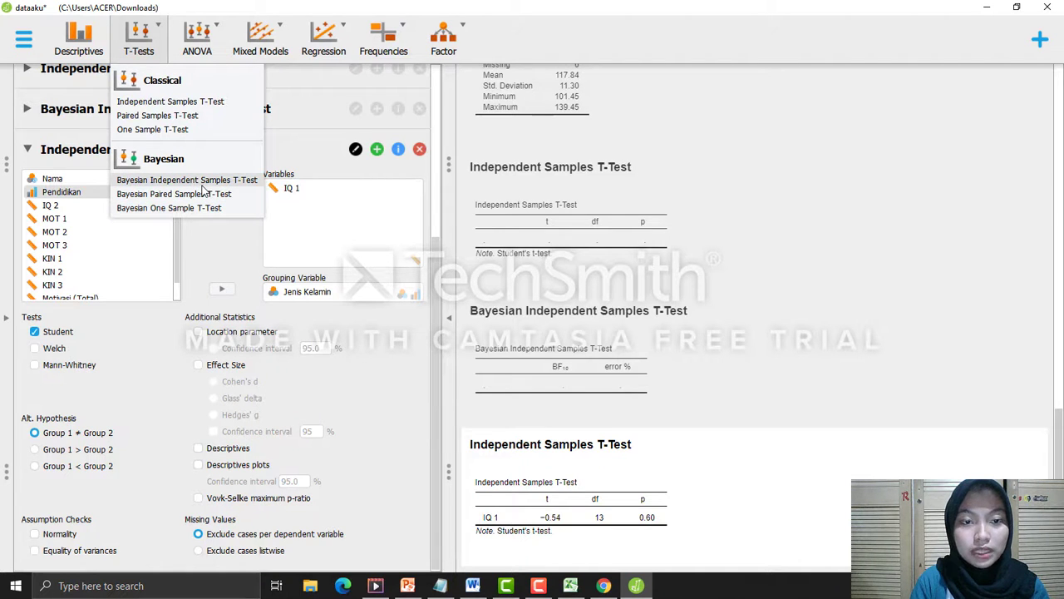
left_click(148, 50)
left_click(150, 52)
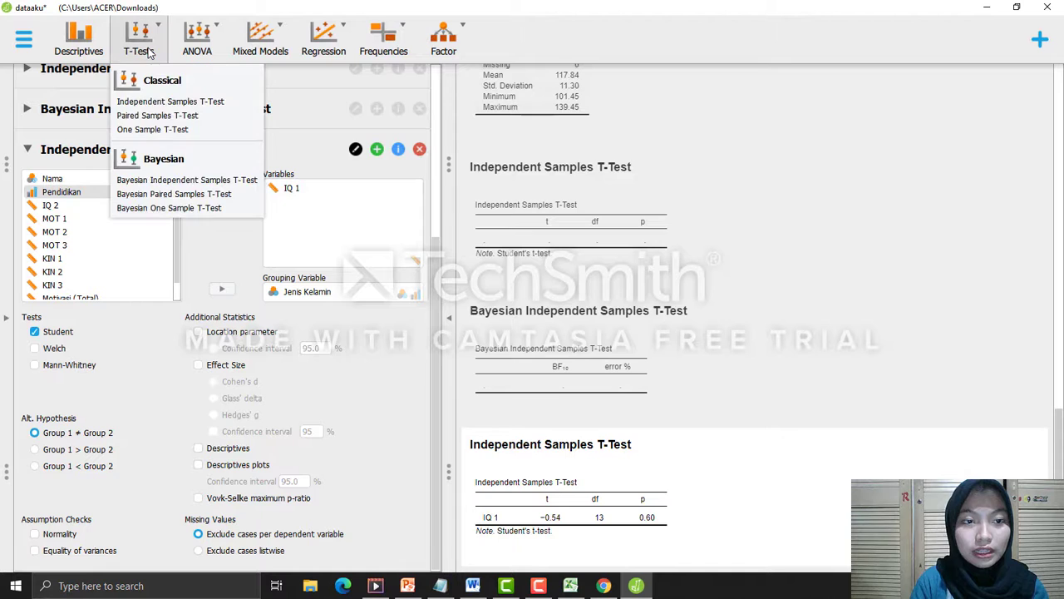
left_click(171, 180)
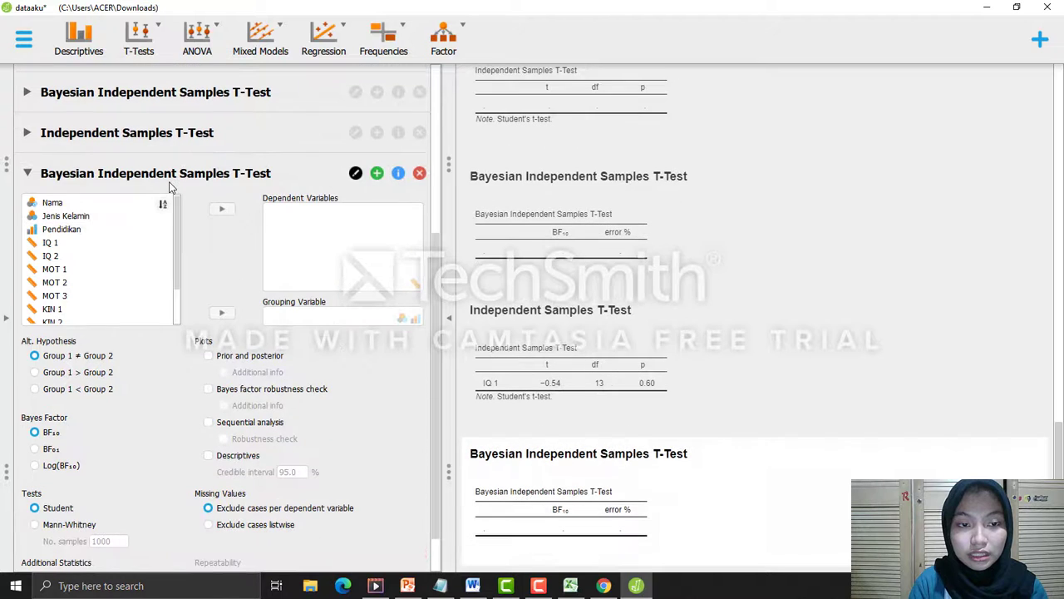
left_click(125, 242)
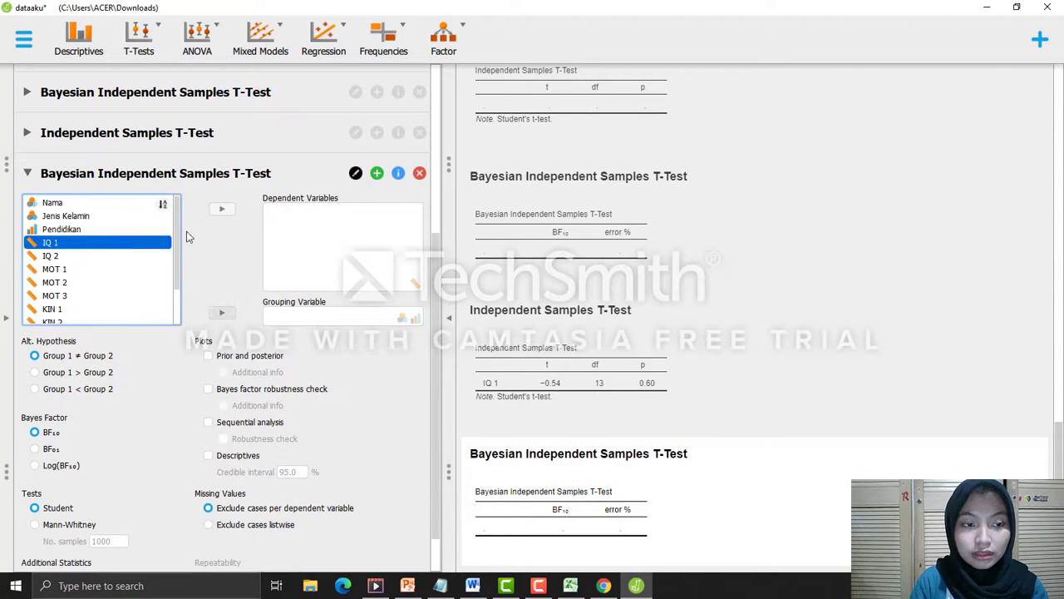
left_click(222, 213)
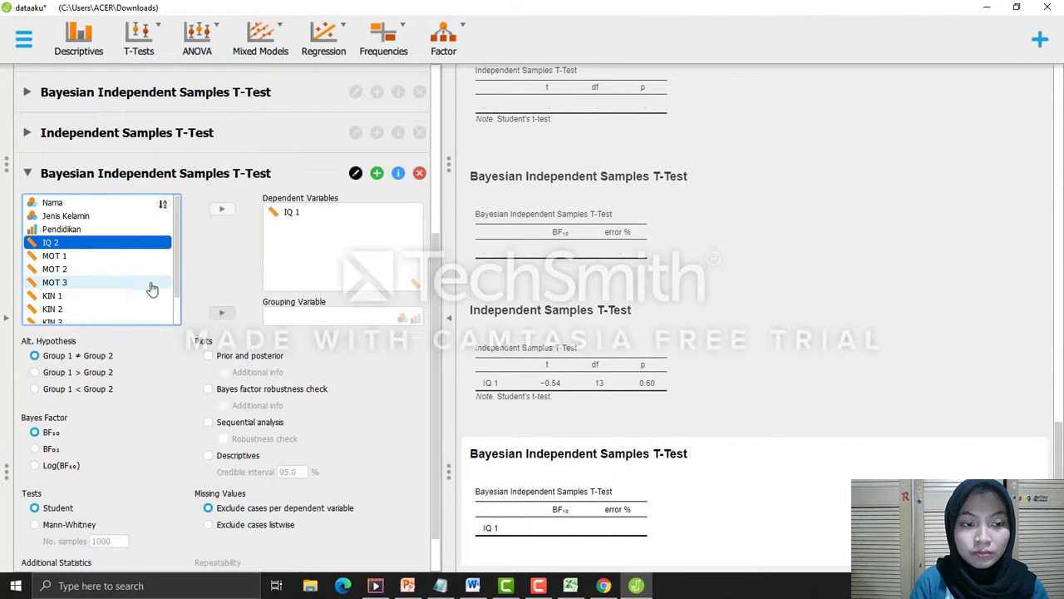
left_click(126, 217)
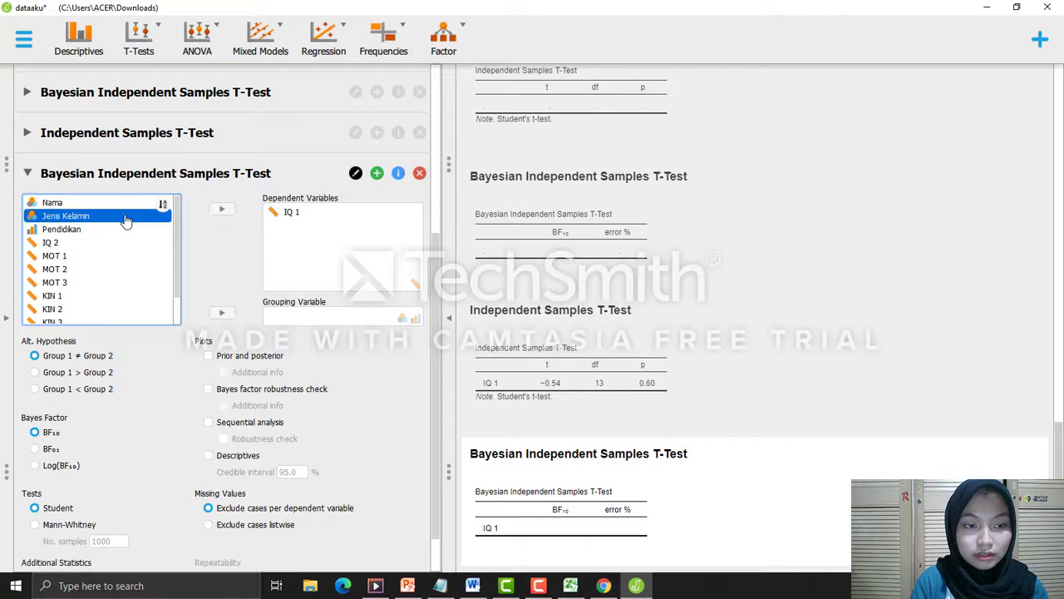
left_click(222, 314)
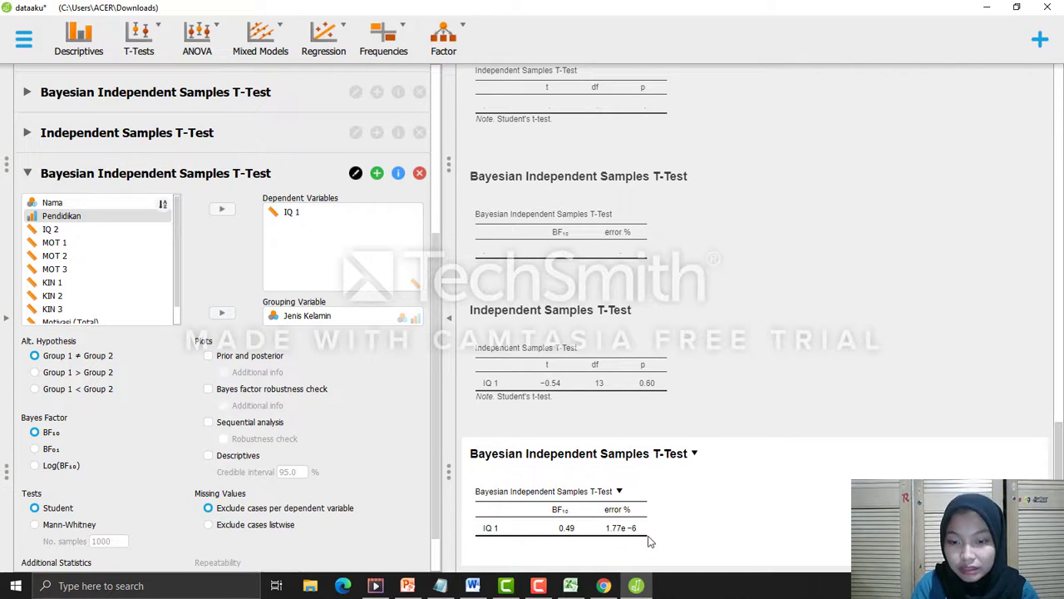
Copy the Bayesian Independent Samples T-Test result table and paste it into the blank Word document
left_click(619, 491)
left_click(646, 509)
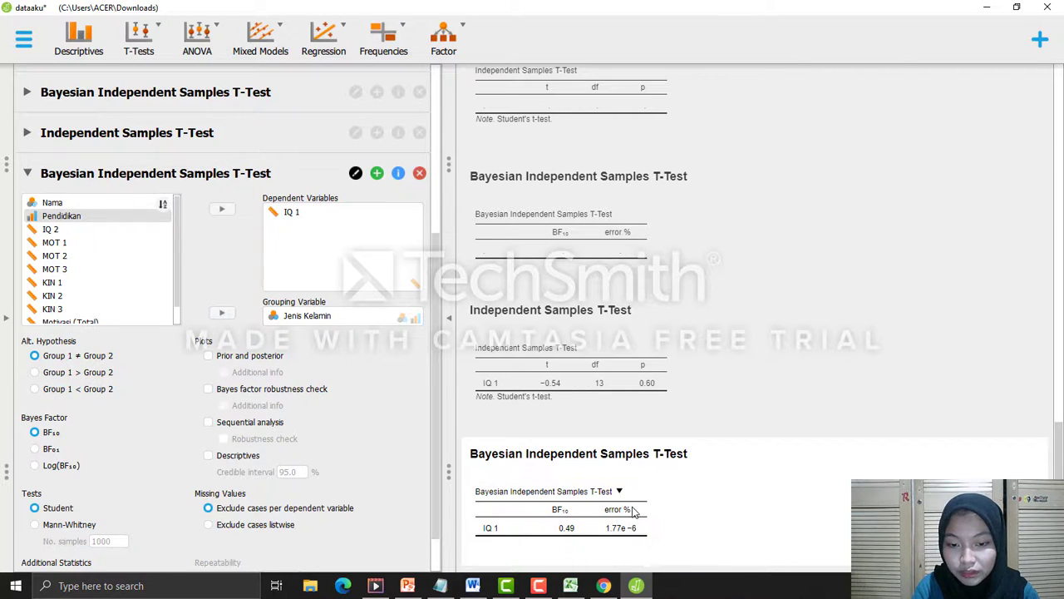
left_click(471, 587)
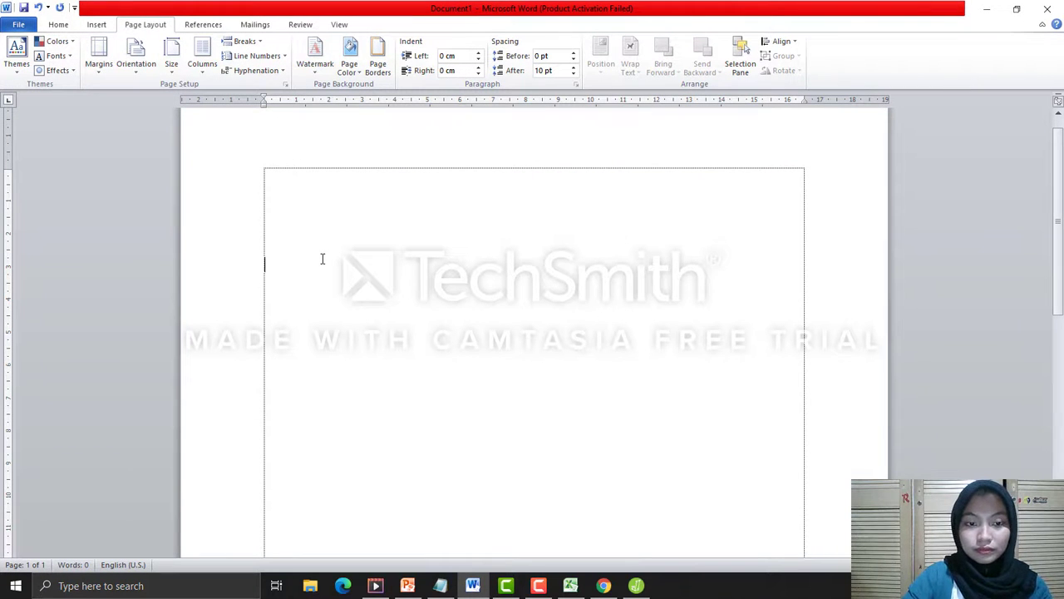
key("ctrl+v")
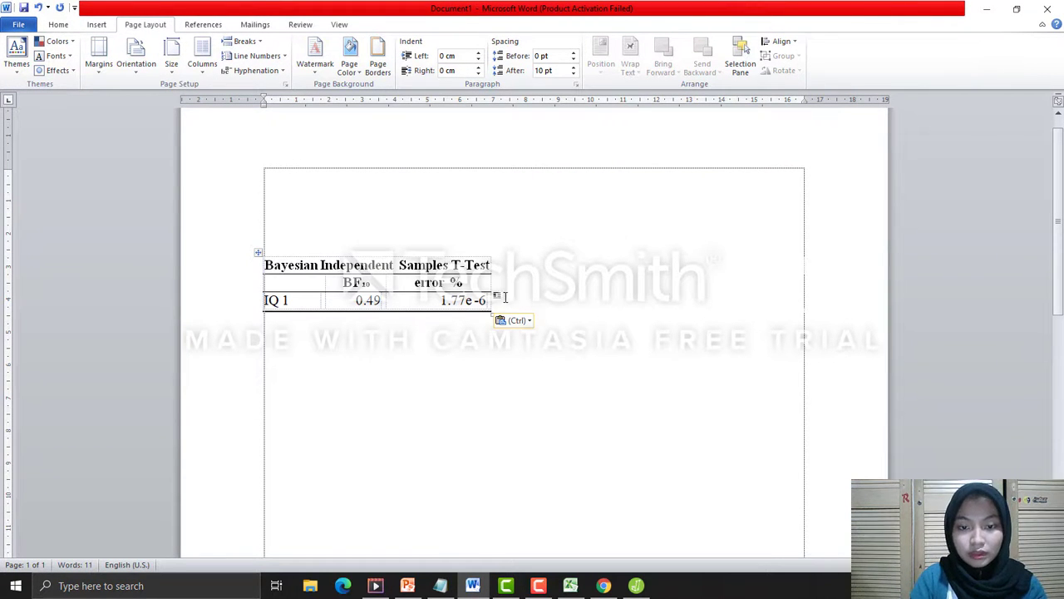
left_click(501, 287)
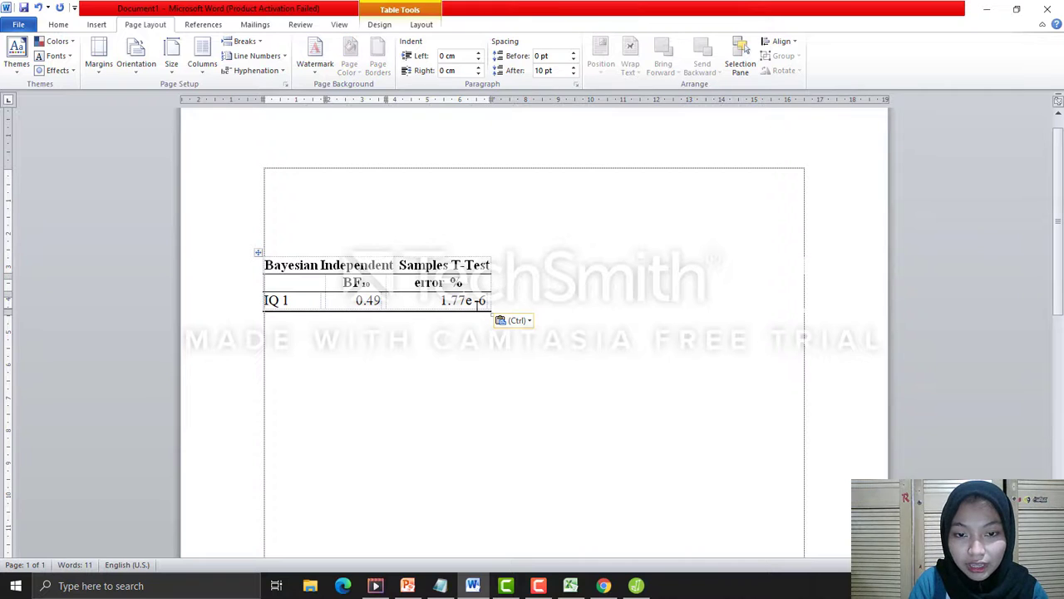
Below the pasted table, write the error value comparison "0,000000177 <10%"
left_click(364, 367)
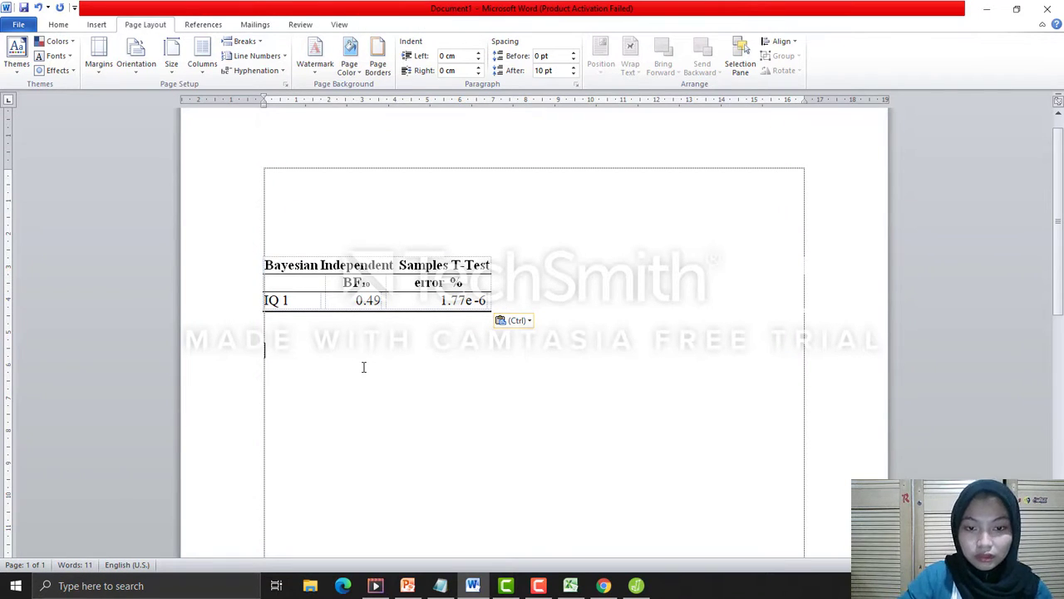
type("0")
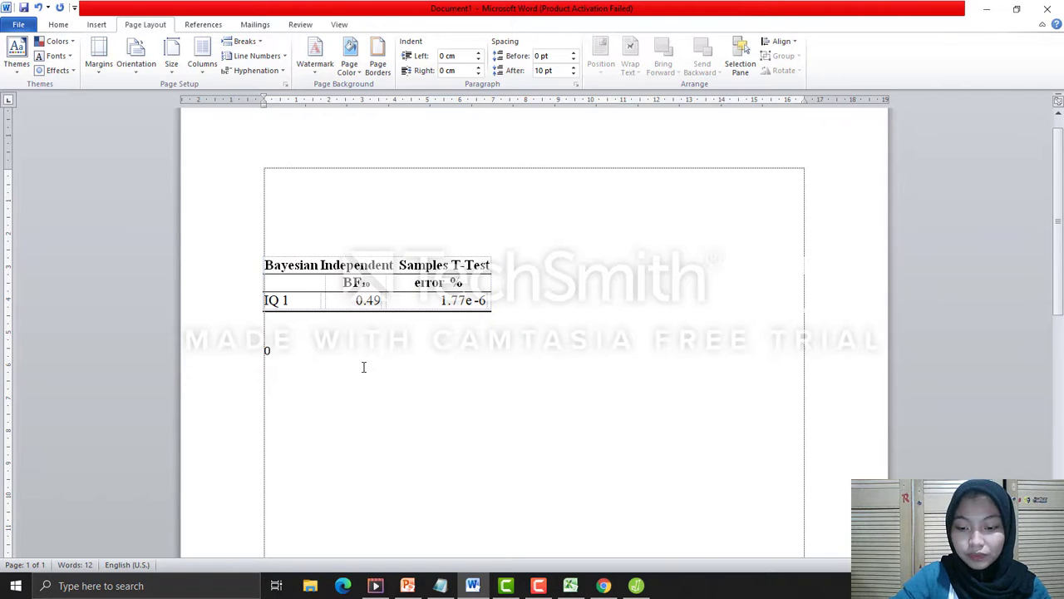
type(",000000")
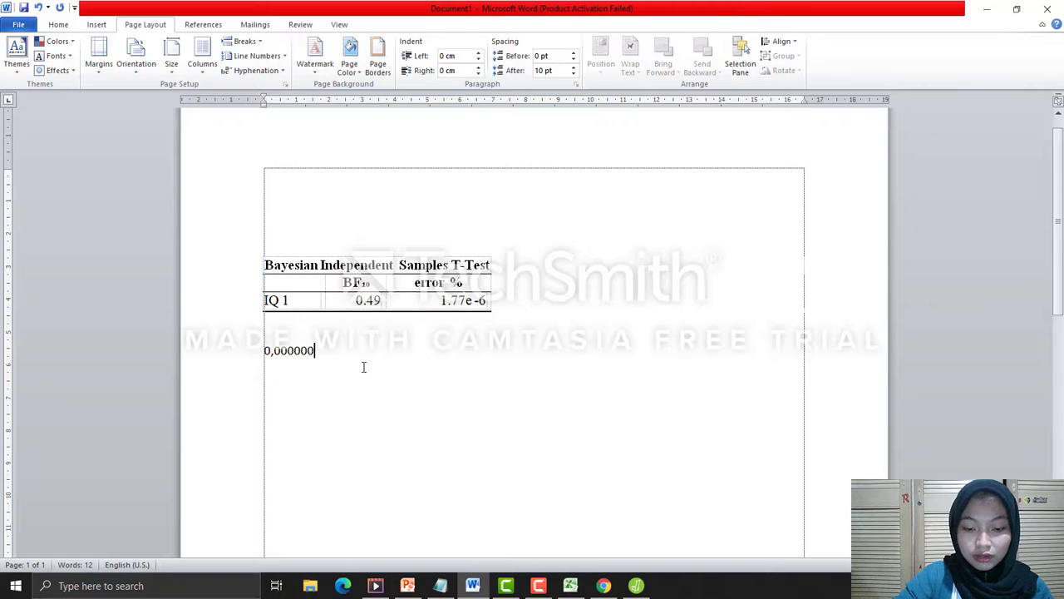
type("177")
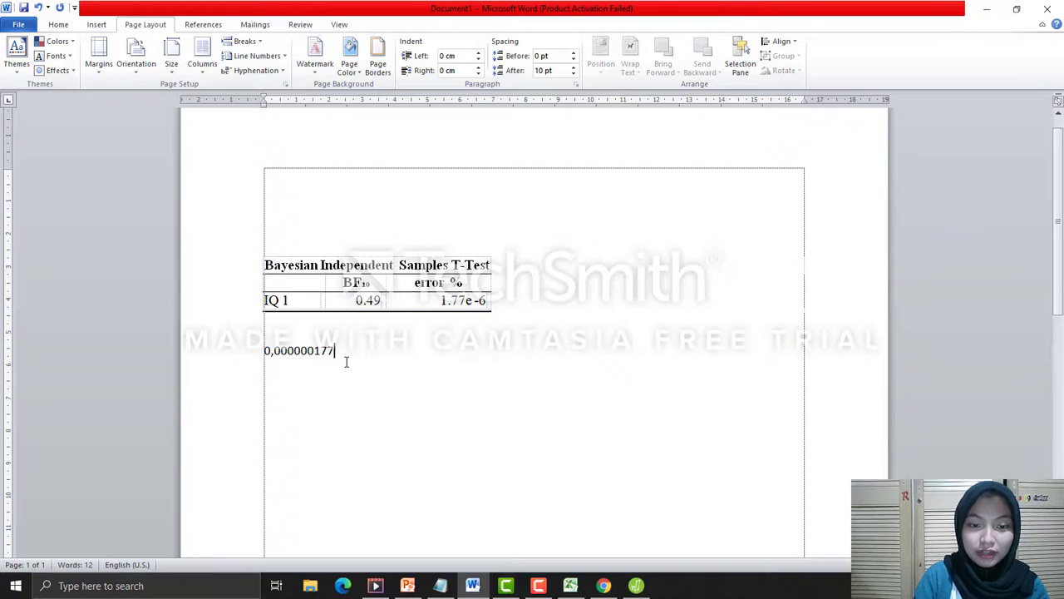
type("<")
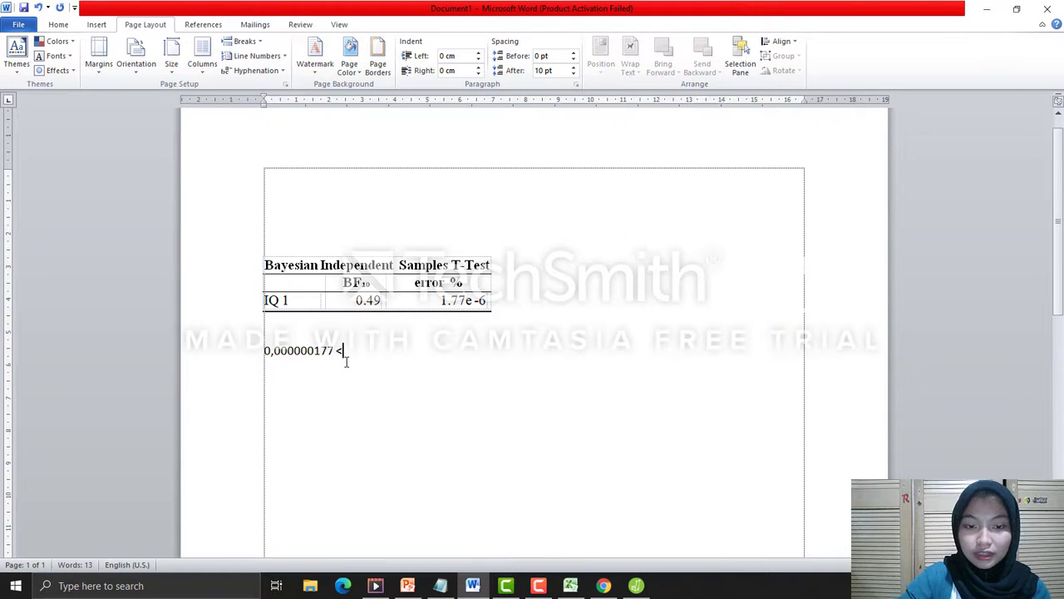
type("10")
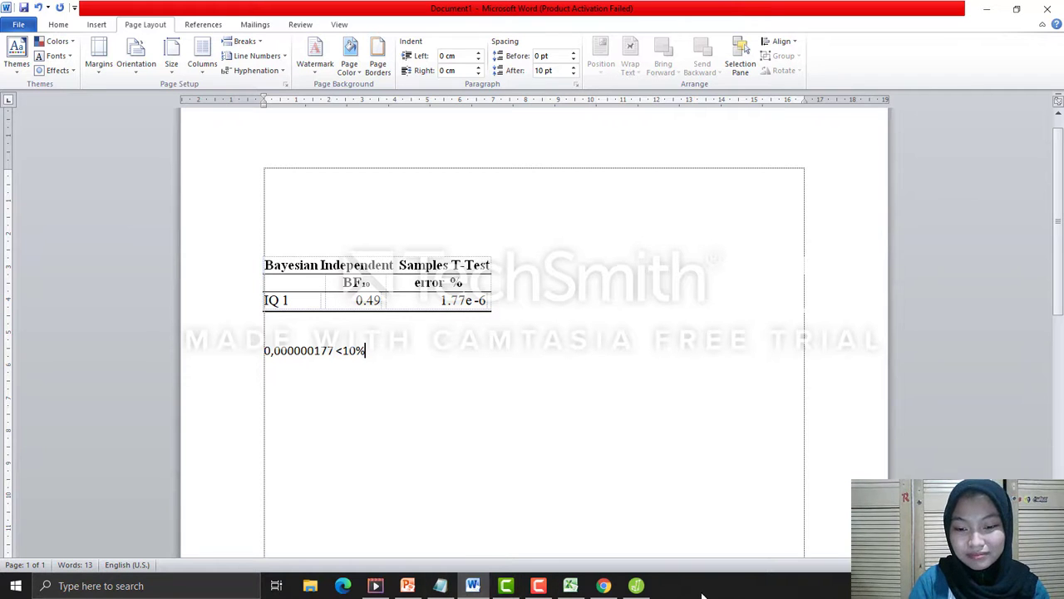
Switch back to JASP and add the prior and posterior plot with additional info to the Bayesian t-test
left_click(636, 586)
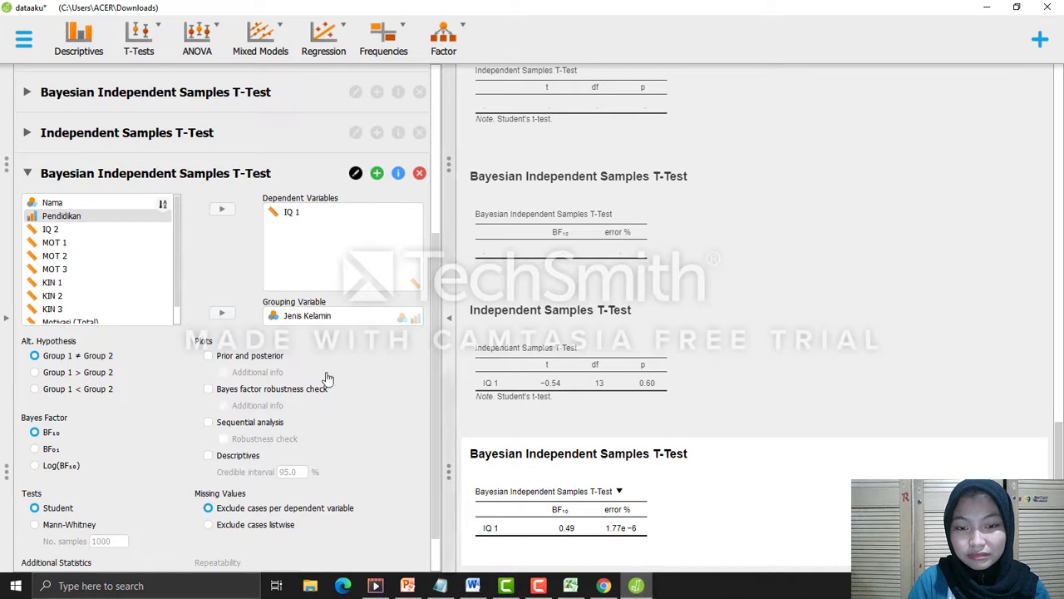
left_click(539, 585)
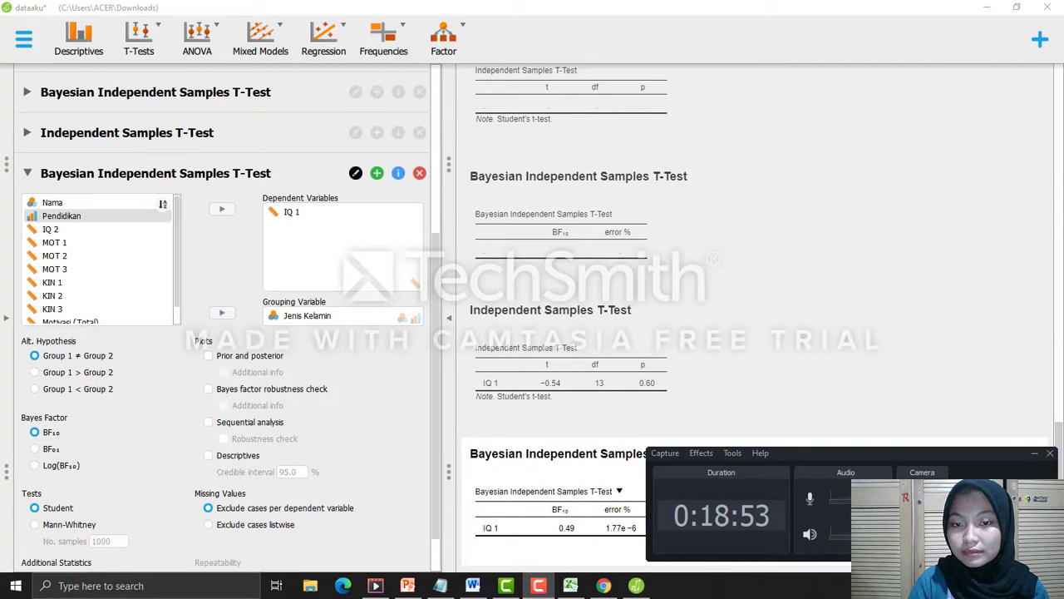
key("alt+Tab")
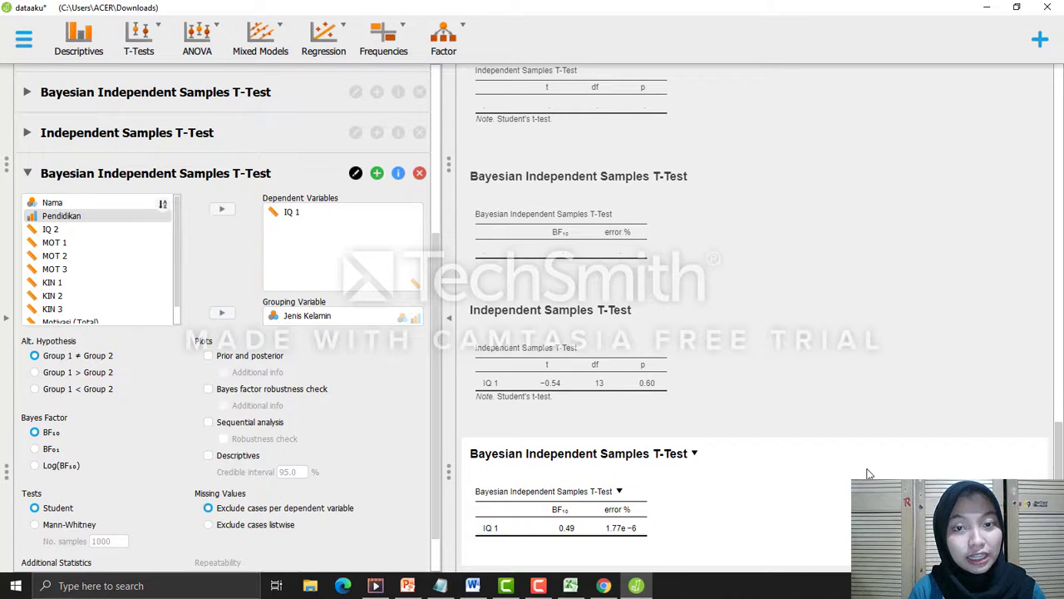
left_click(208, 356)
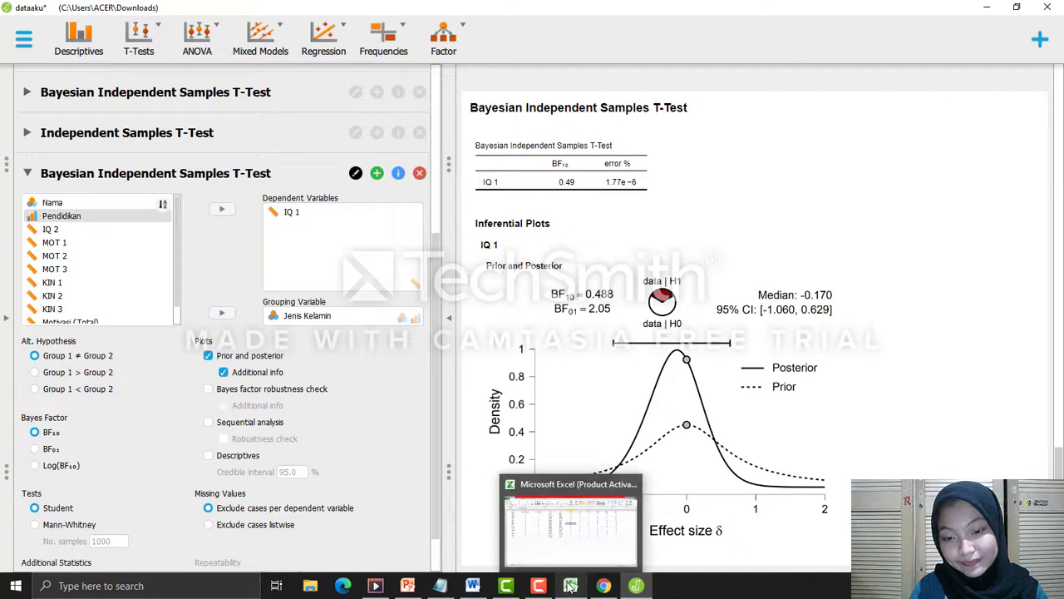
left_click(536, 585)
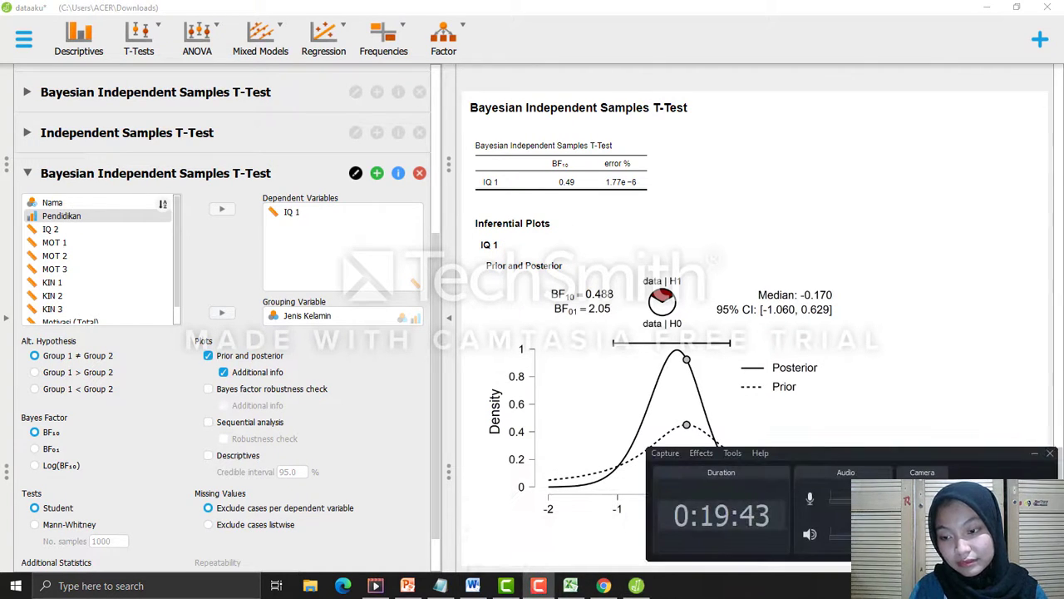
left_click(1000, 516)
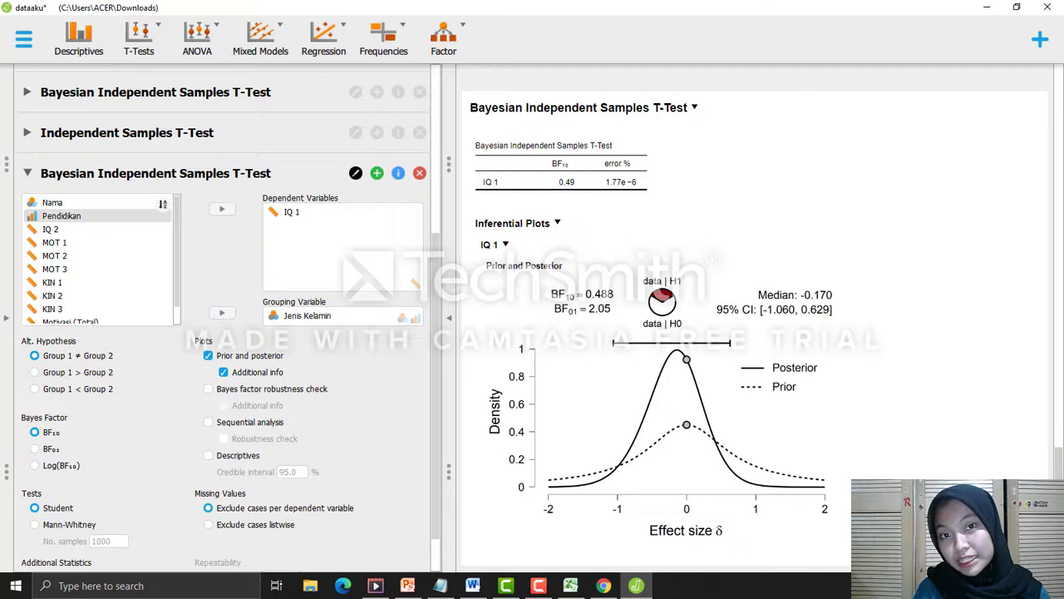
Save the analysis as a JASP file named "data jasp" in the Downloads folder
left_click(23, 38)
left_click(33, 147)
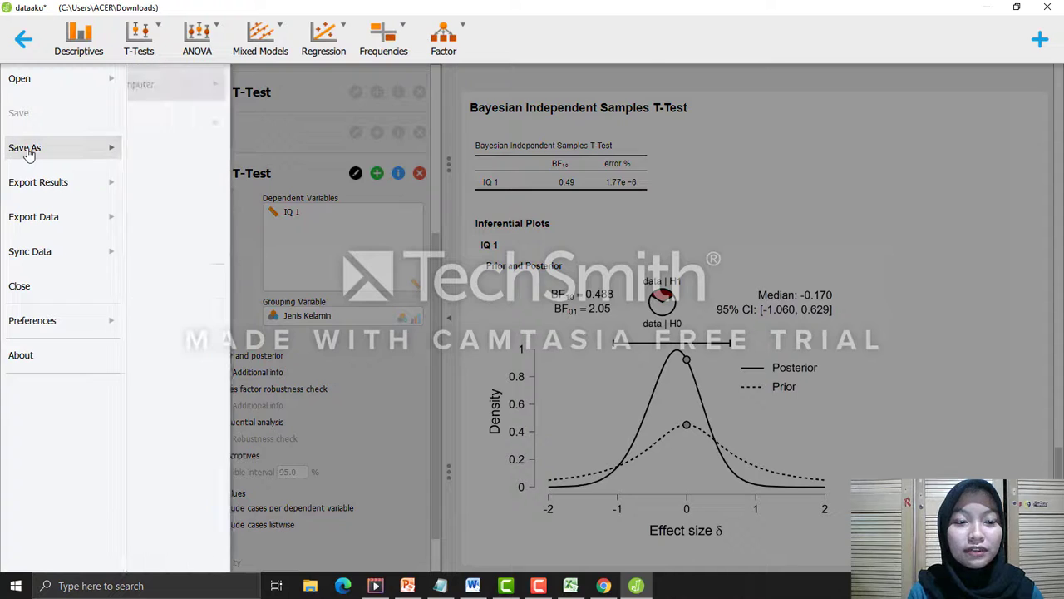
left_click(210, 131)
left_click(208, 90)
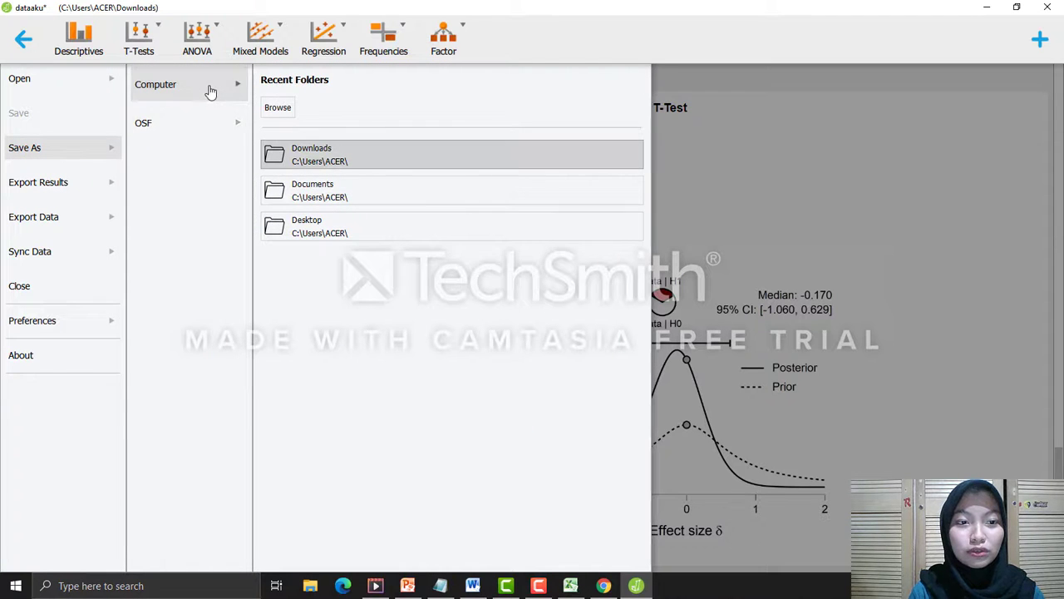
left_click(279, 107)
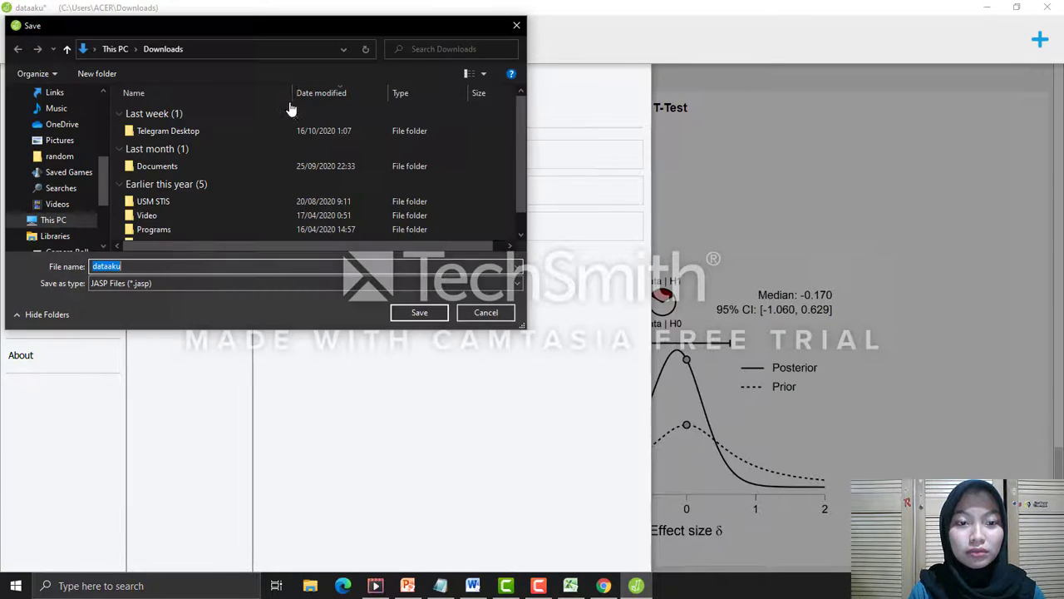
key("BackSpace")
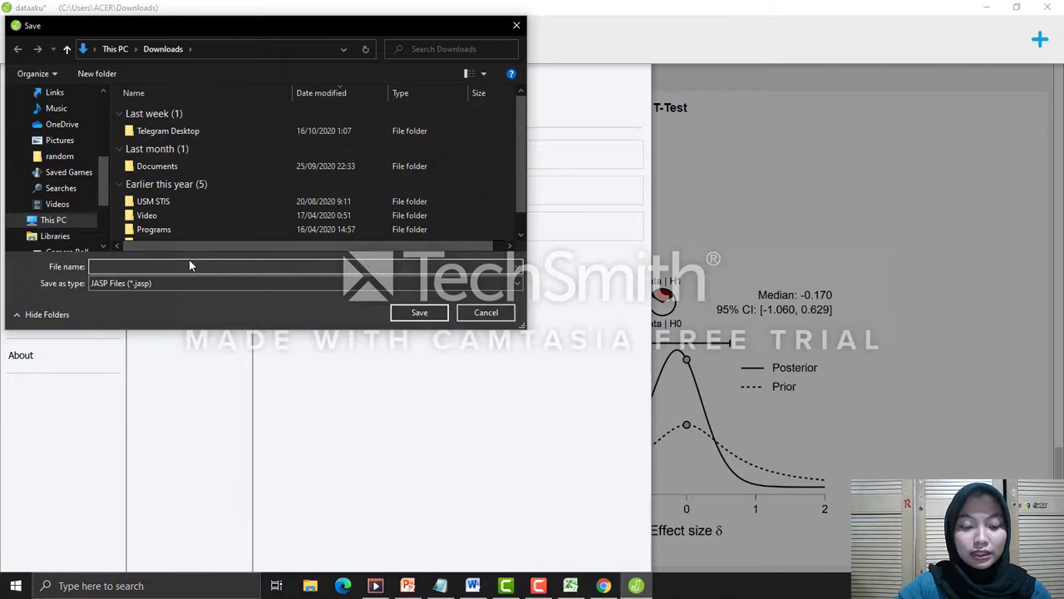
type("data jas")
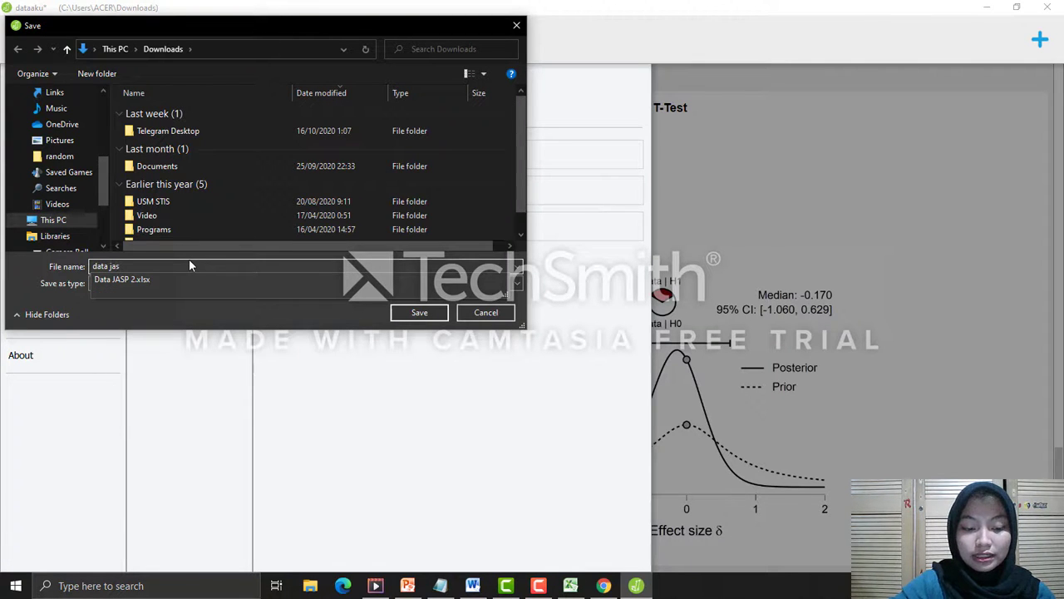
type("p")
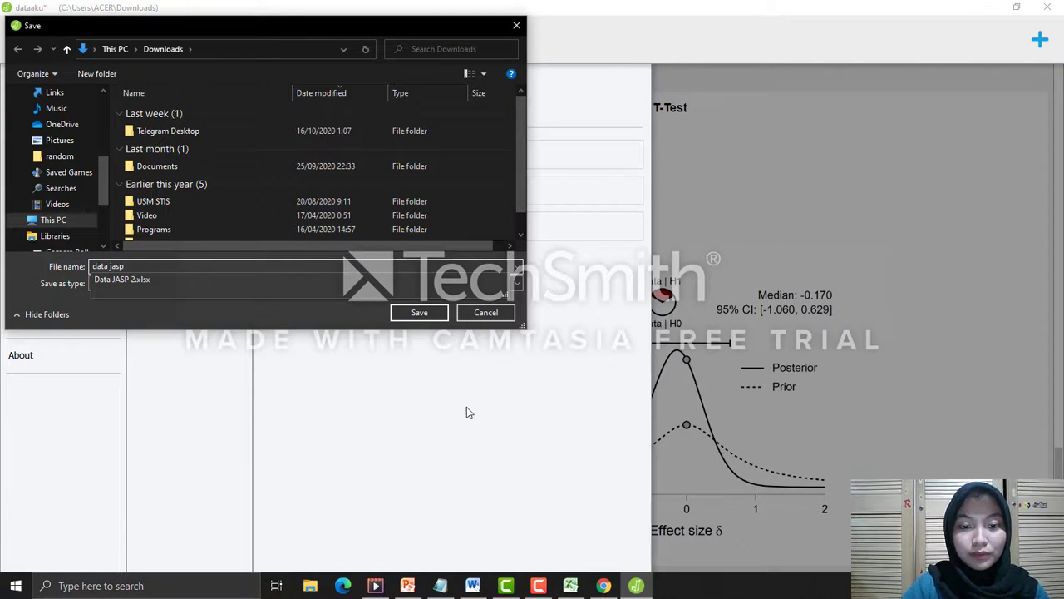
left_click(432, 312)
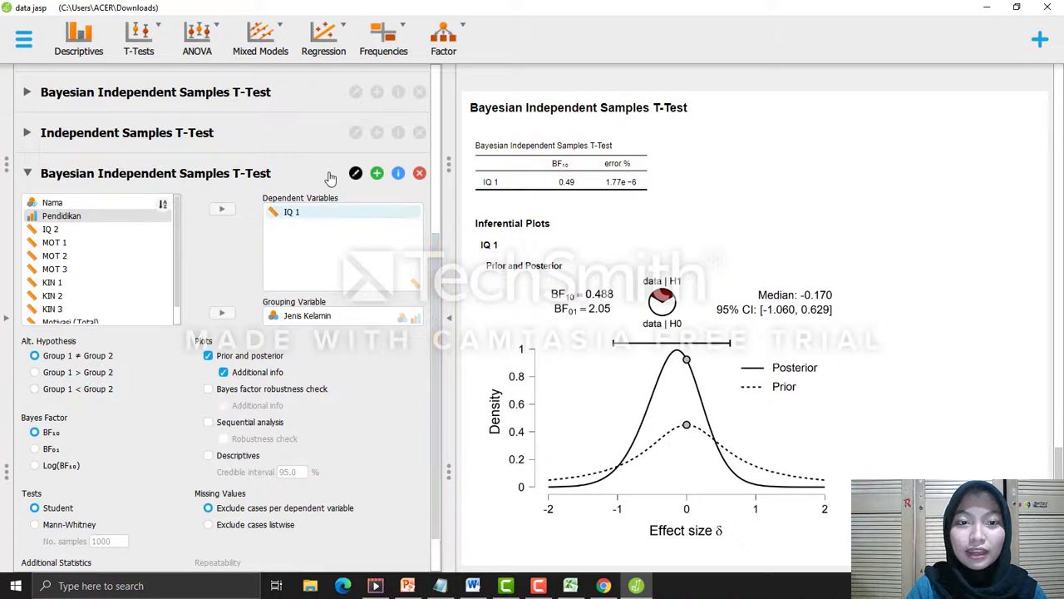
Bring the dataset and the formula of the computed Kinerja (Total) column into view
left_click(23, 38)
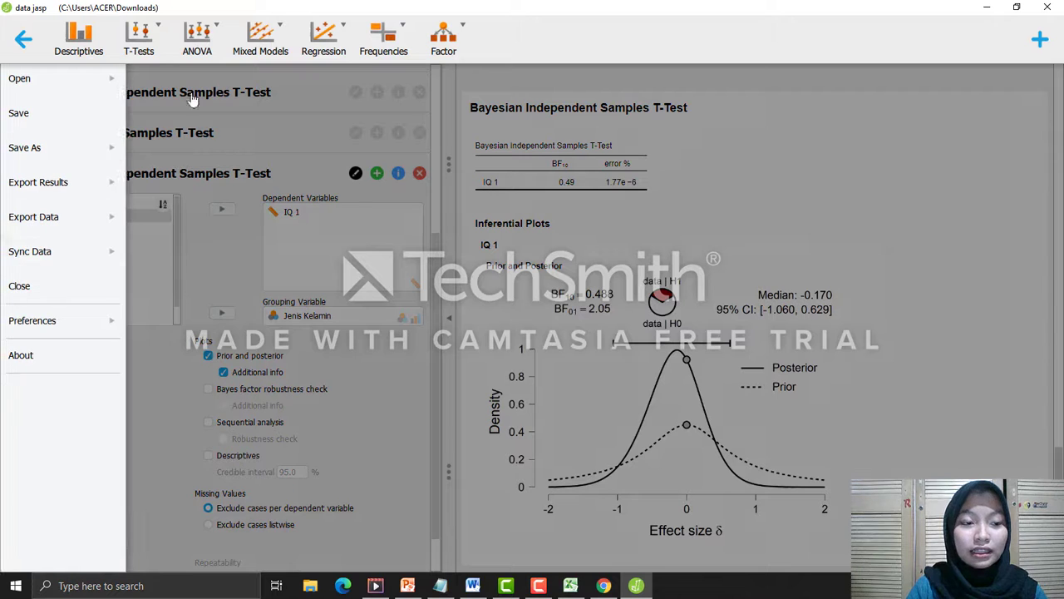
left_click(22, 39)
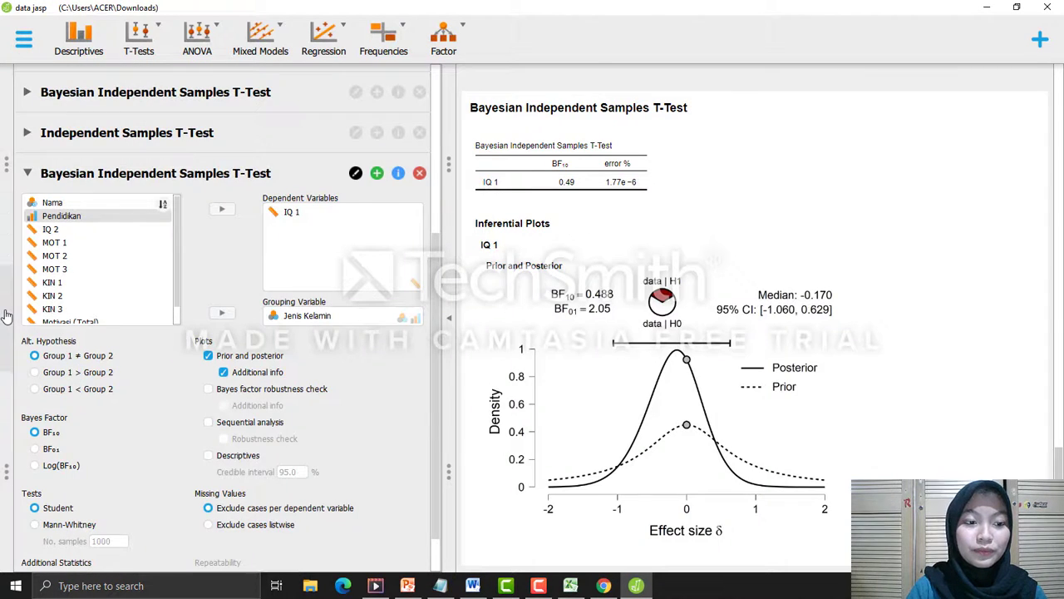
left_click(5, 317)
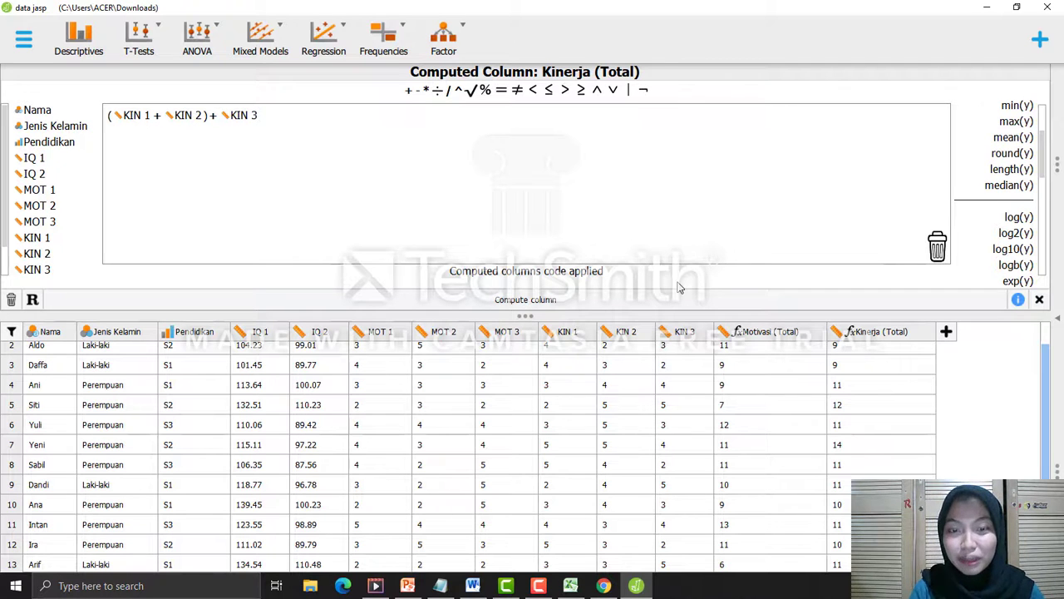
left_click(537, 593)
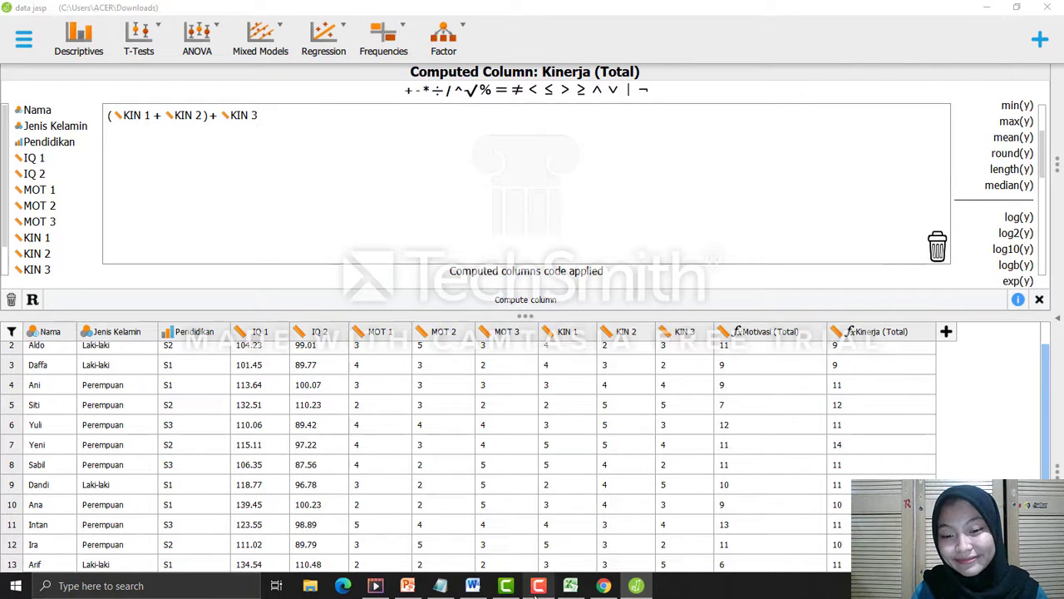